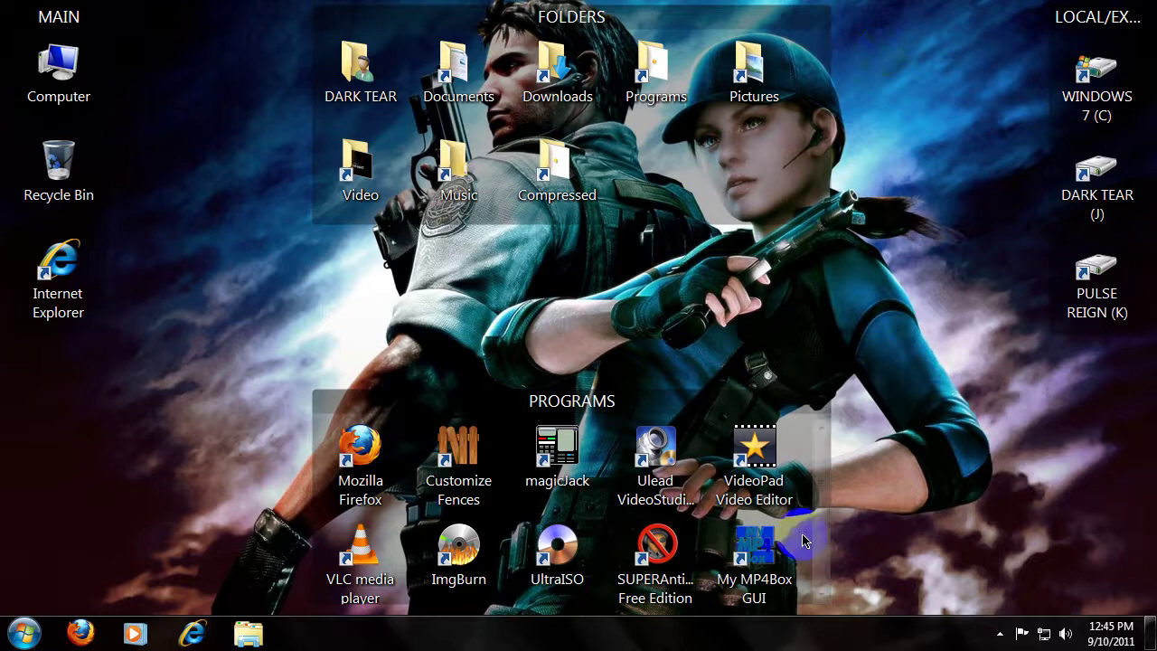
Step: Scroll the Programs group down and select the MKVExtractGUI2 shortcut
{"action": "scroll", "coordinate": [821, 452], "scroll_direction": "down", "scroll_amount": 3}
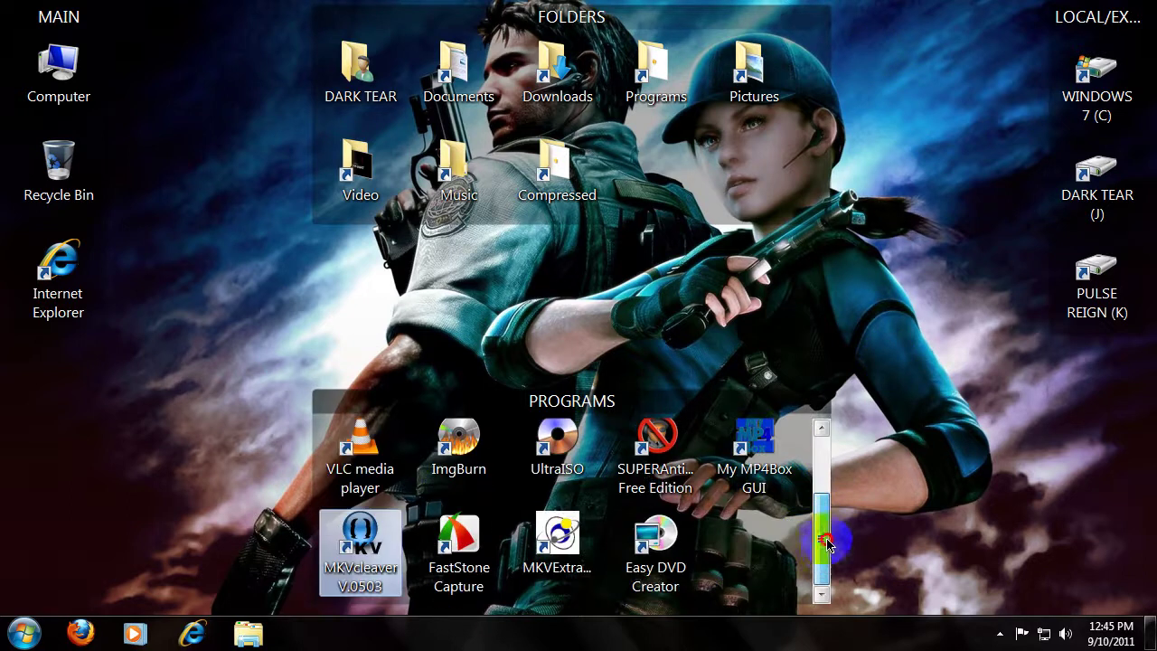
{"action": "left_click", "coordinate": [557, 541]}
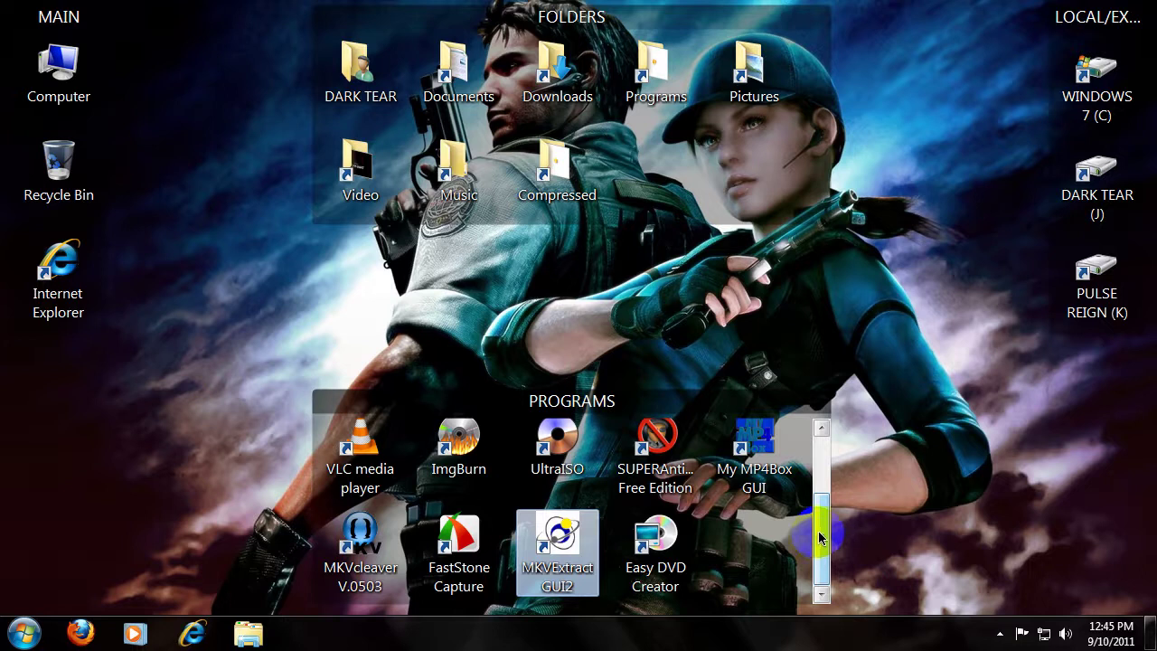
Step: Launch MKVExtractGUI and load Kurokami_-_09_-_Shadow of My Mother.mkv as the input file
{"action": "double_click", "coordinate": [555, 547]}
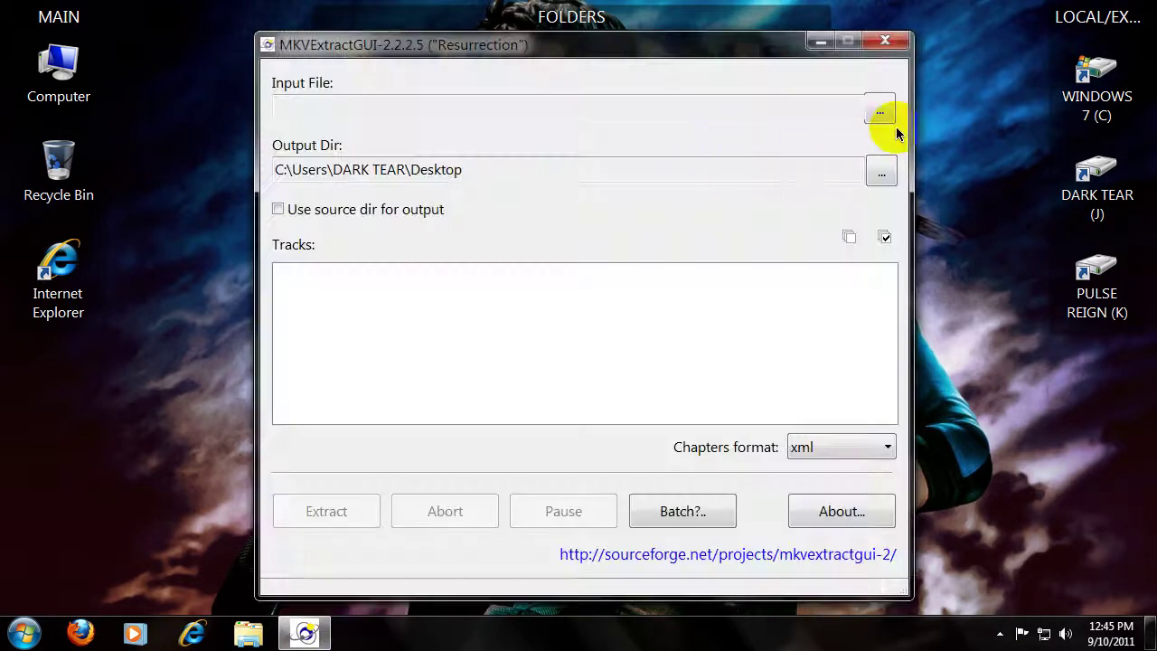
{"action": "left_click_drag", "start_coordinate": [714, 51], "coordinate": [687, 33]}
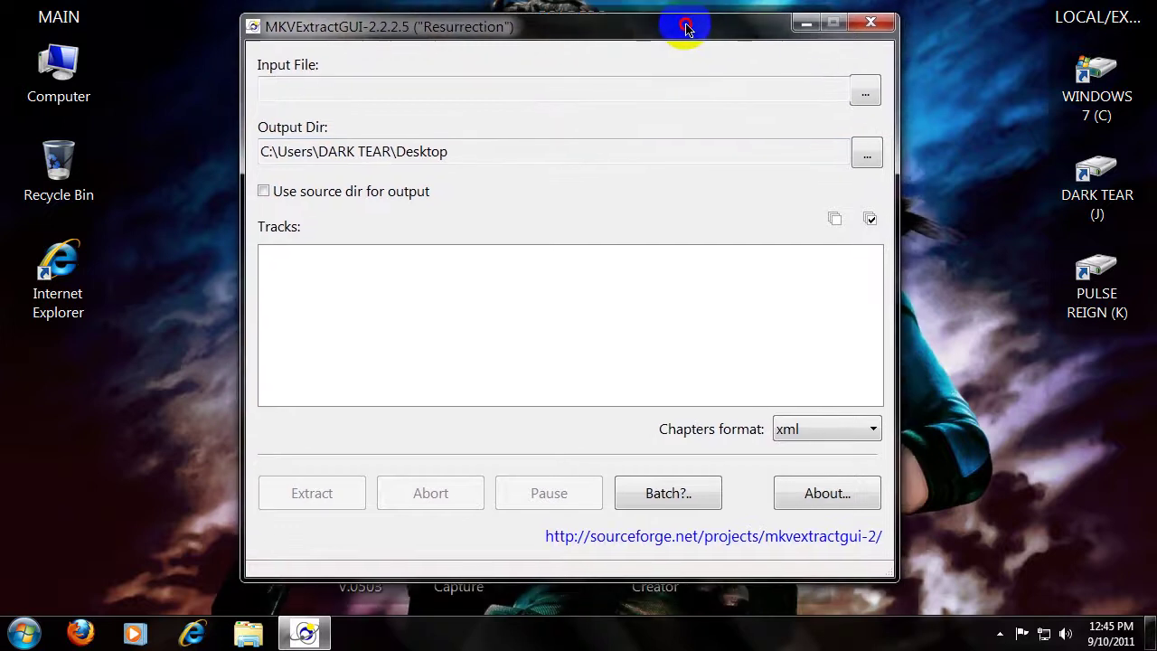
{"action": "left_click", "coordinate": [870, 99]}
{"action": "left_click", "coordinate": [638, 209]}
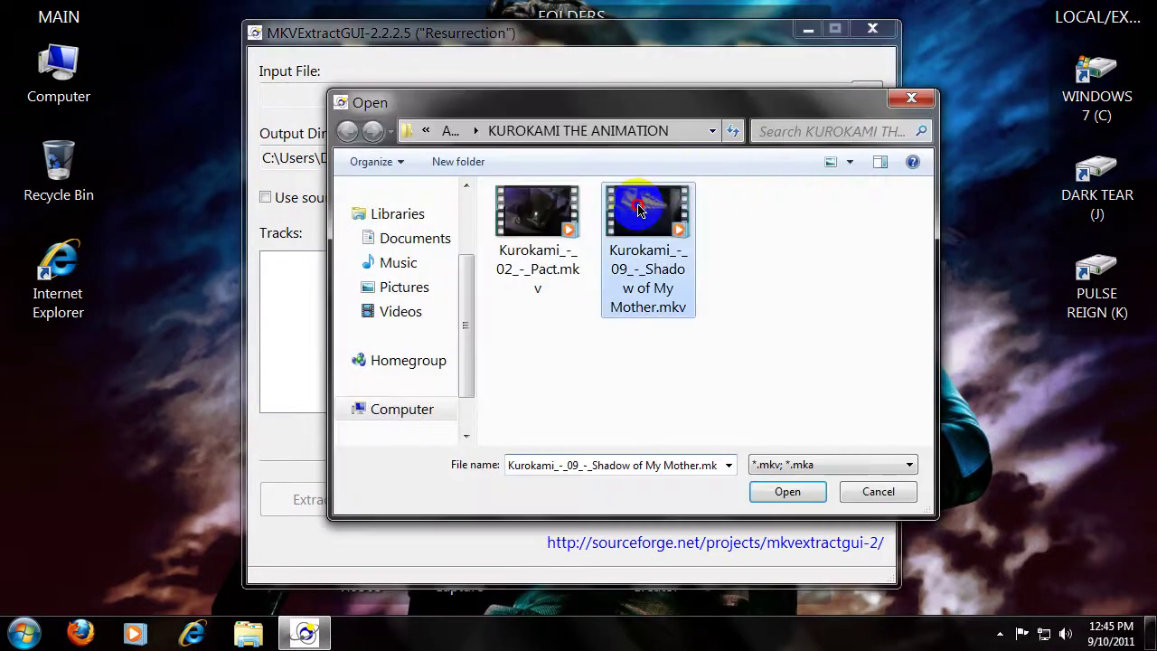
{"action": "double_click", "coordinate": [638, 210]}
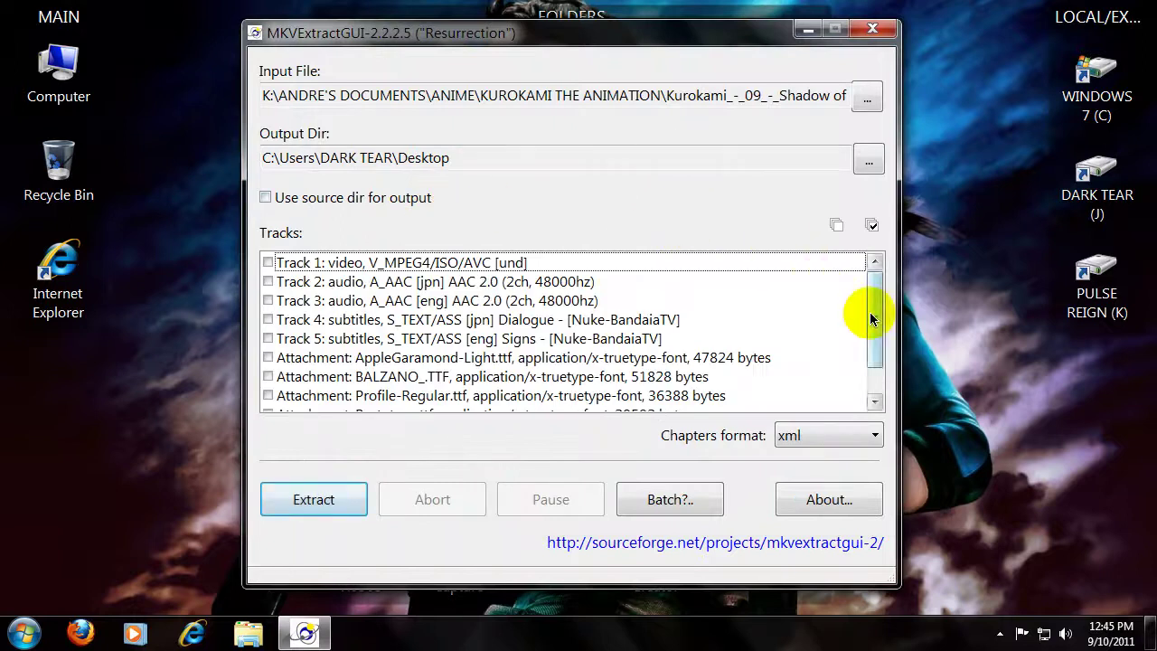
Step: Scroll through the listed tracks, attachments and chapters of the loaded MKV
{"action": "scroll", "coordinate": [877, 323], "scroll_direction": "down", "scroll_amount": 1}
{"action": "scroll", "coordinate": [876, 271], "scroll_direction": "up", "scroll_amount": 1}
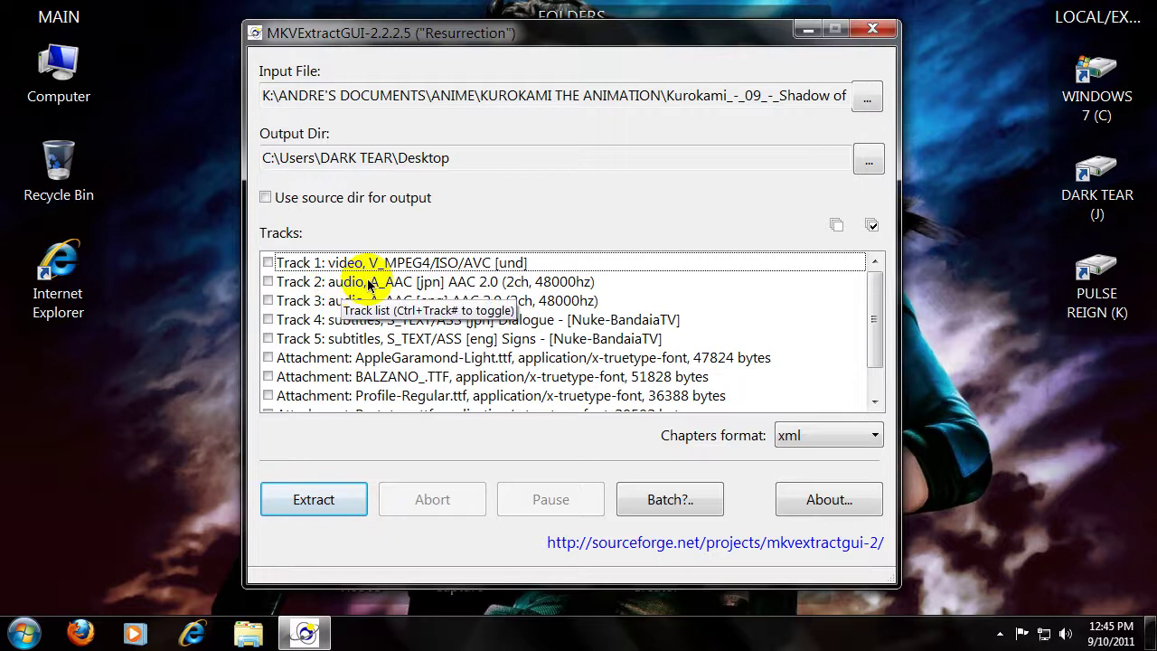
{"action": "scroll", "coordinate": [542, 338], "scroll_direction": "down", "scroll_amount": 1}
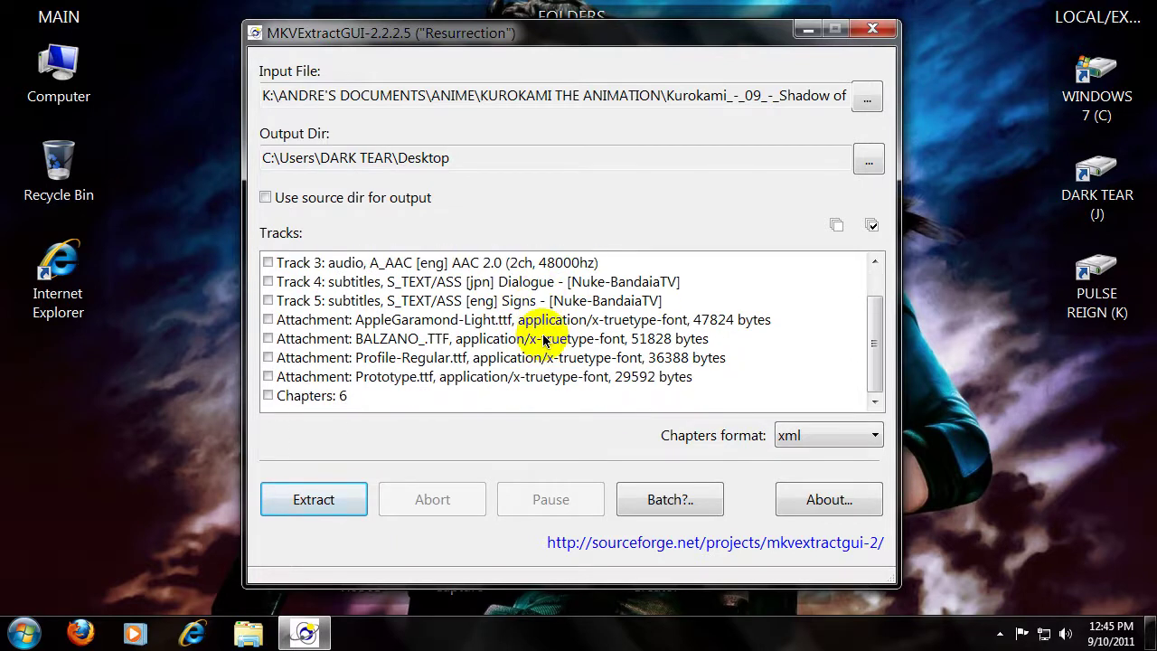
{"action": "scroll", "coordinate": [543, 340], "scroll_direction": "up", "scroll_amount": 1}
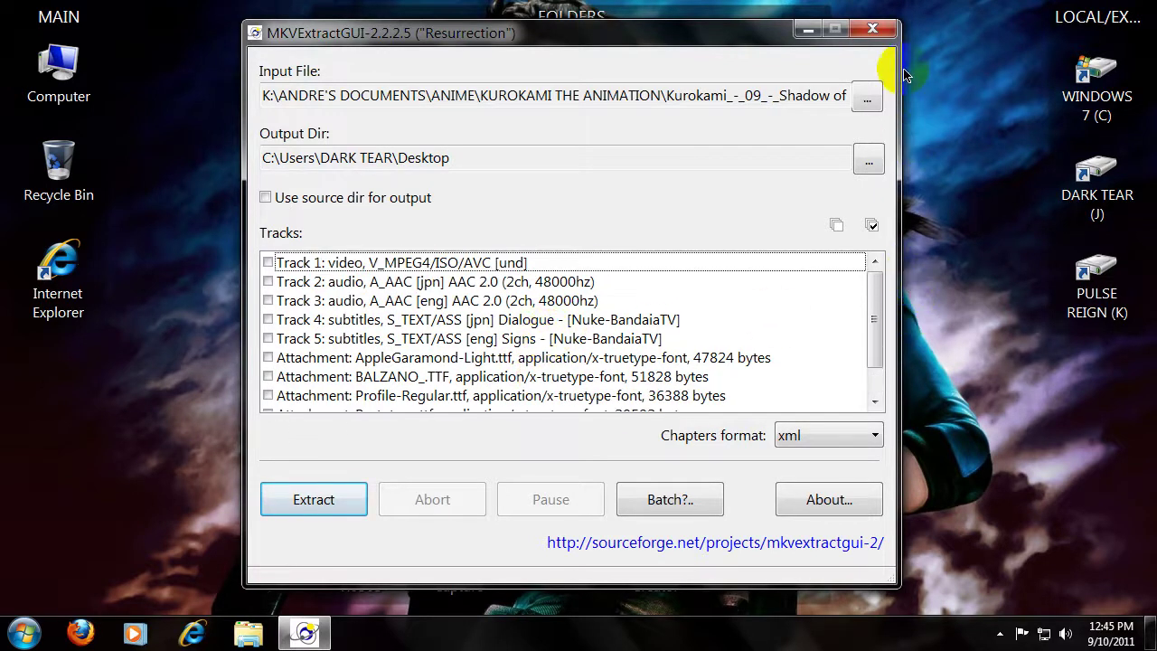
{"action": "scroll", "coordinate": [796, 292], "scroll_direction": "down", "scroll_amount": 1}
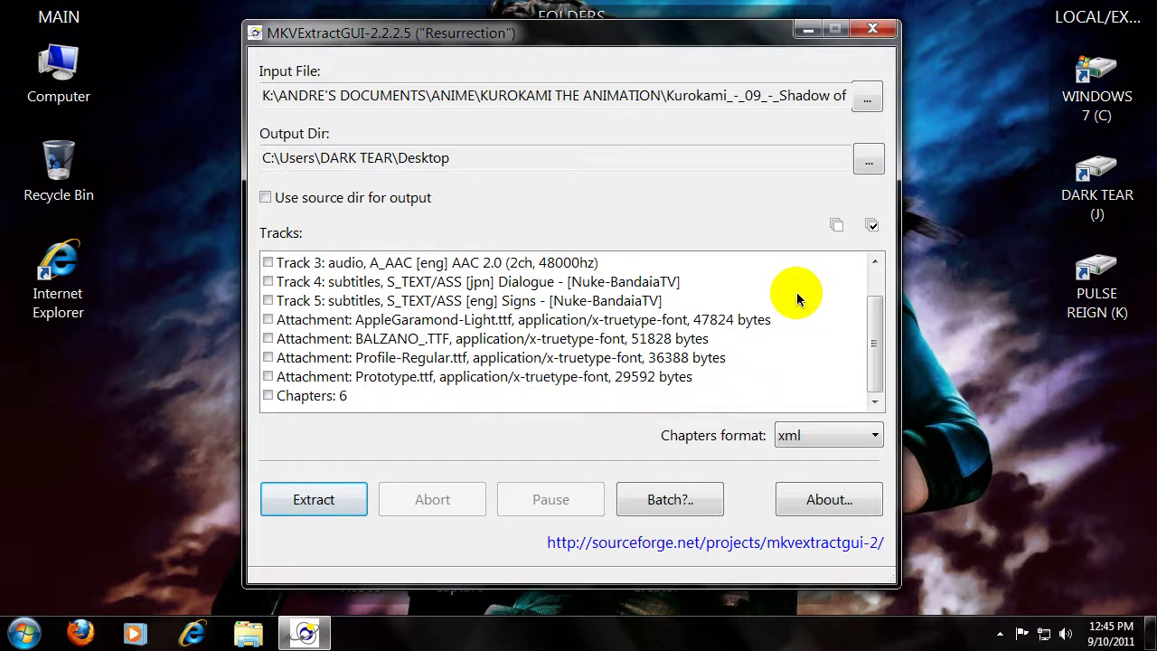
{"action": "scroll", "coordinate": [797, 292], "scroll_direction": "up", "scroll_amount": 1}
Step: Extract Track 1 (video) and Track 3 (English AAC) to the Desktop, then close MKVExtractGUI
{"action": "left_click", "coordinate": [267, 262]}
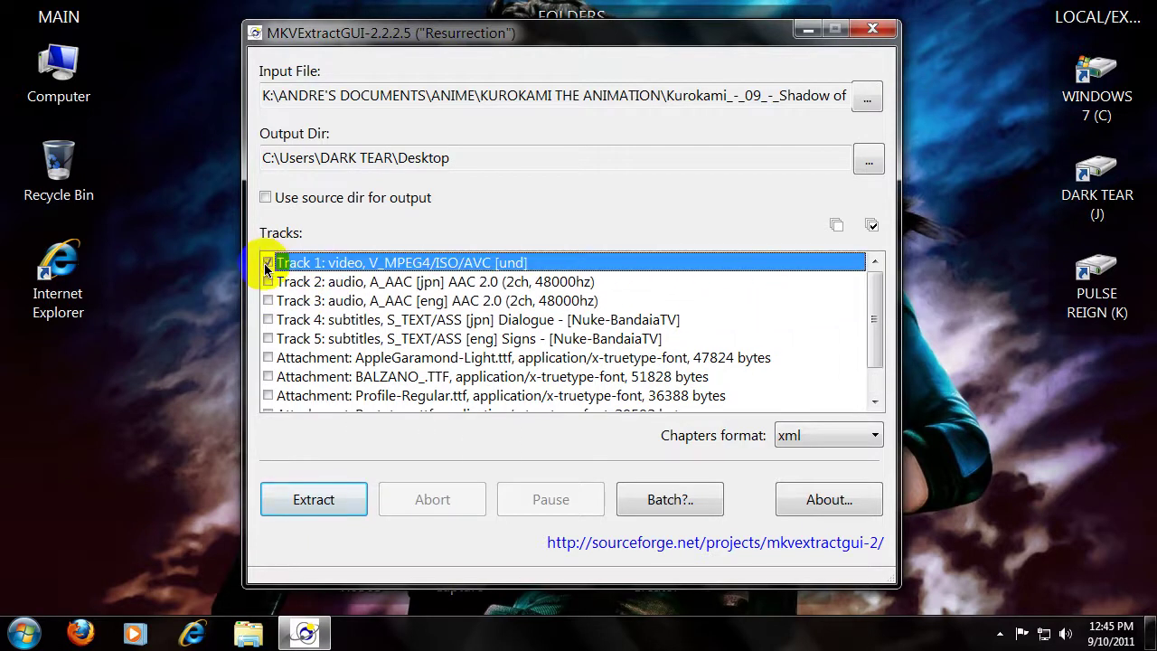
{"action": "left_click", "coordinate": [266, 302]}
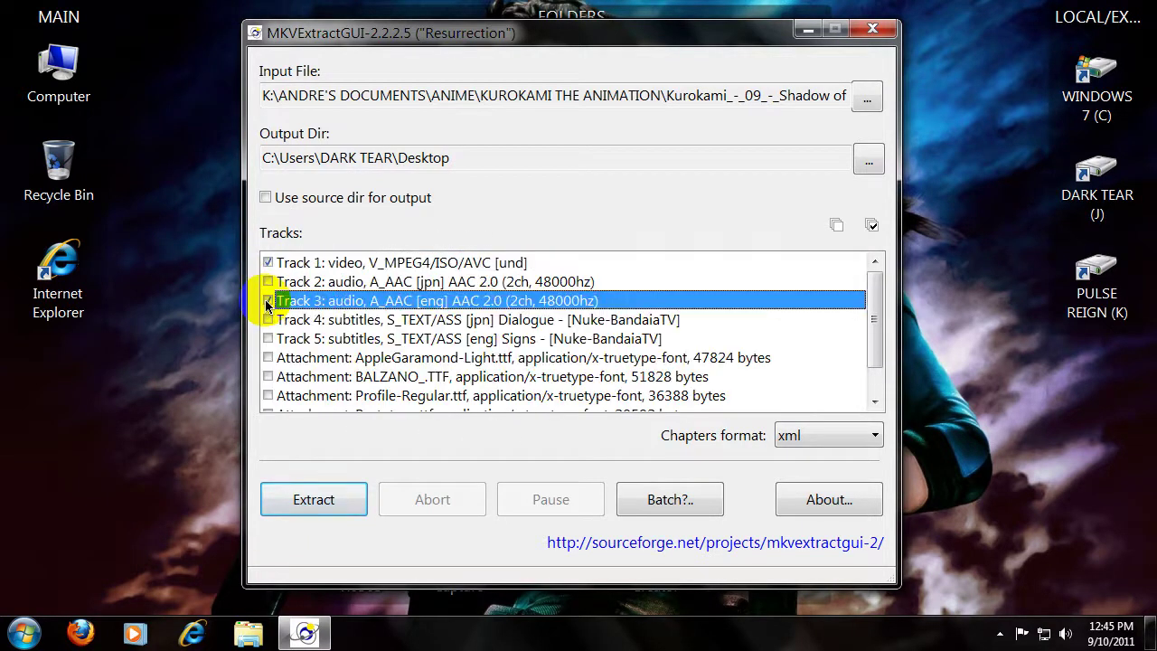
{"action": "left_click_drag", "start_coordinate": [485, 161], "coordinate": [228, 163]}
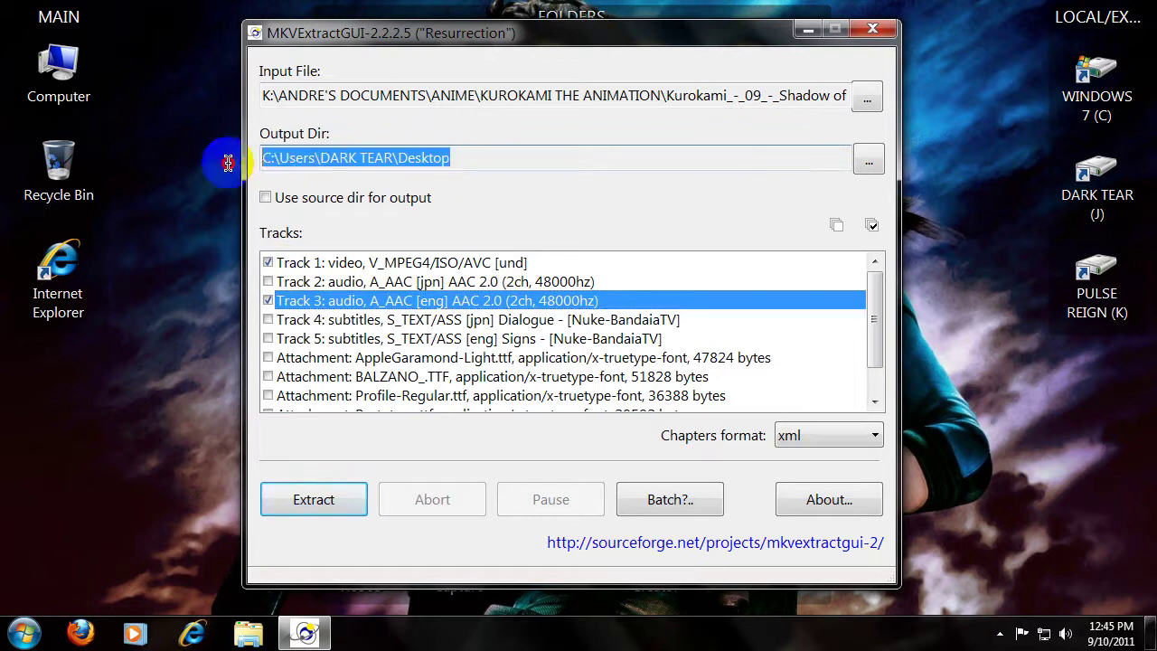
{"action": "left_click", "coordinate": [457, 159]}
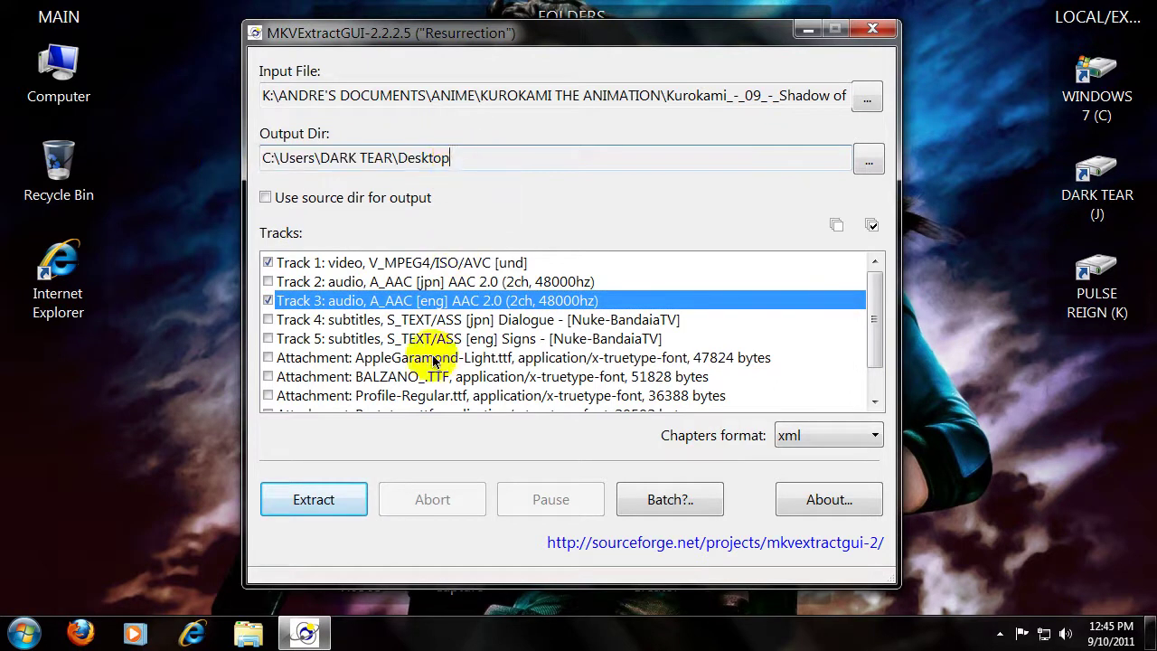
{"action": "left_click", "coordinate": [327, 502]}
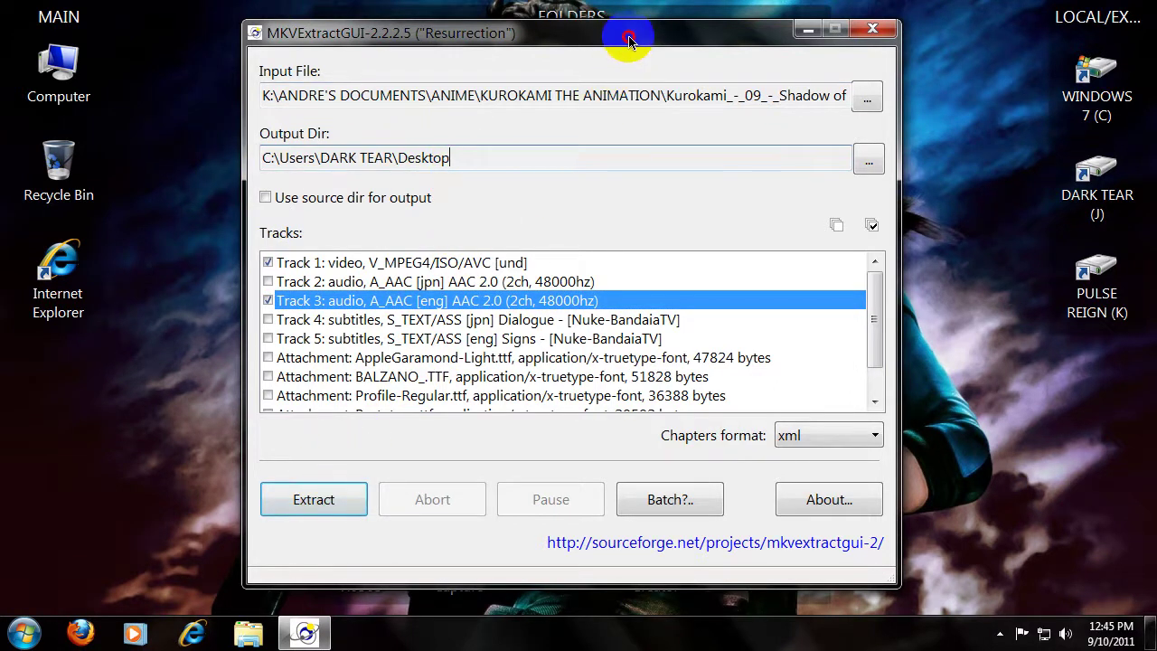
{"action": "left_click", "coordinate": [339, 504]}
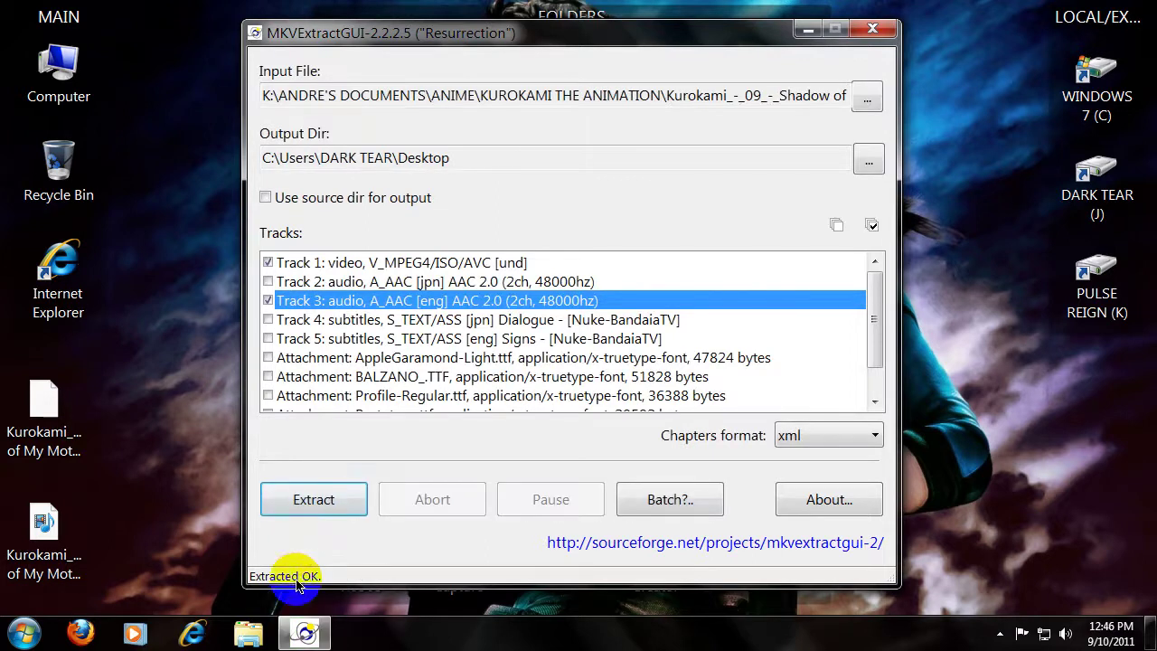
{"action": "left_click", "coordinate": [870, 30]}
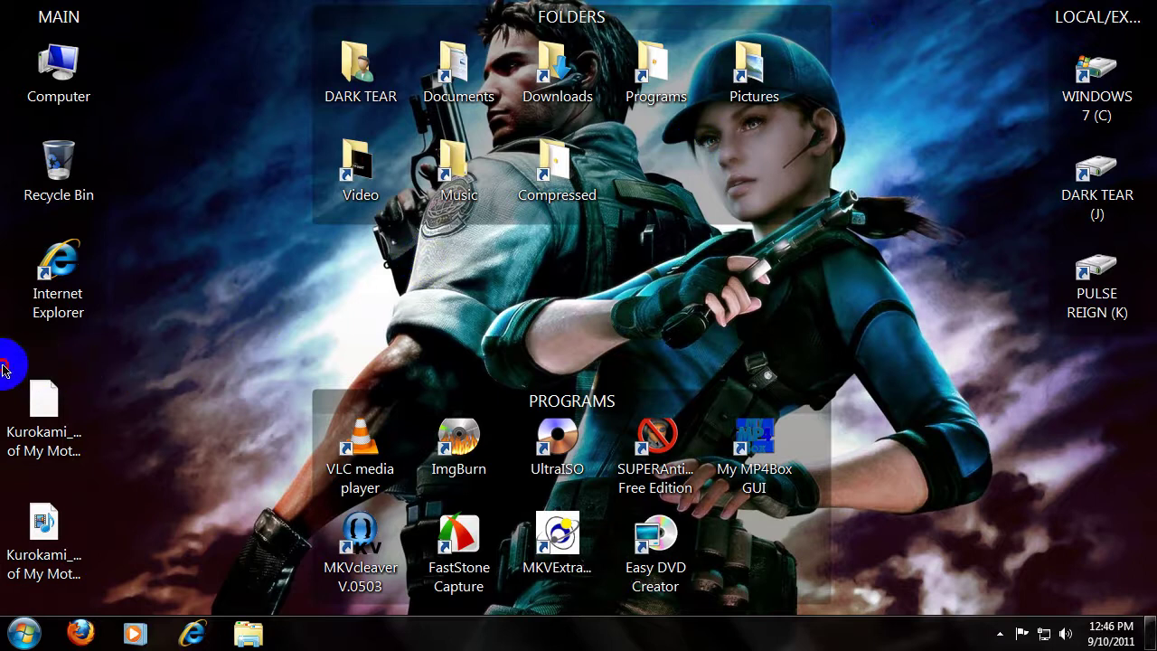
Step: Delete both extracted Kurokami files and permanently empty the Recycle Bin
{"action": "mouse_move", "coordinate": [2, 366]}
{"action": "left_mouse_down"}
{"action": "mouse_move", "coordinate": [83, 595]}
{"action": "mouse_move", "coordinate": [77, 183]}
{"action": "left_mouse_up"}
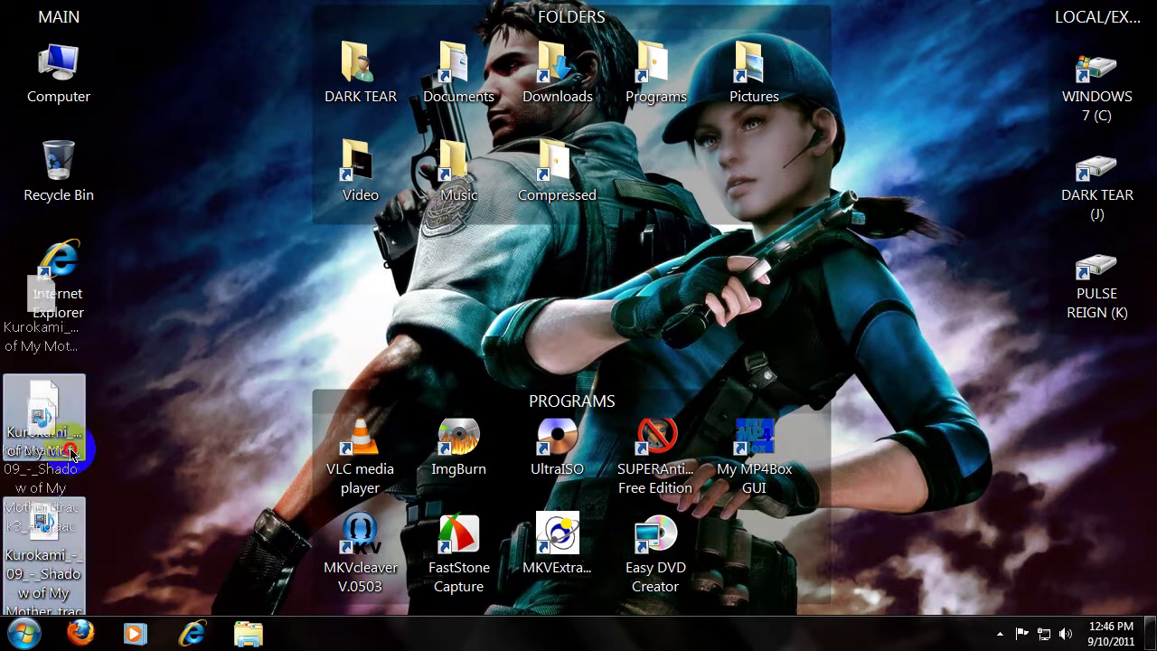
{"action": "right_click", "coordinate": [77, 184]}
{"action": "left_click", "coordinate": [127, 191]}
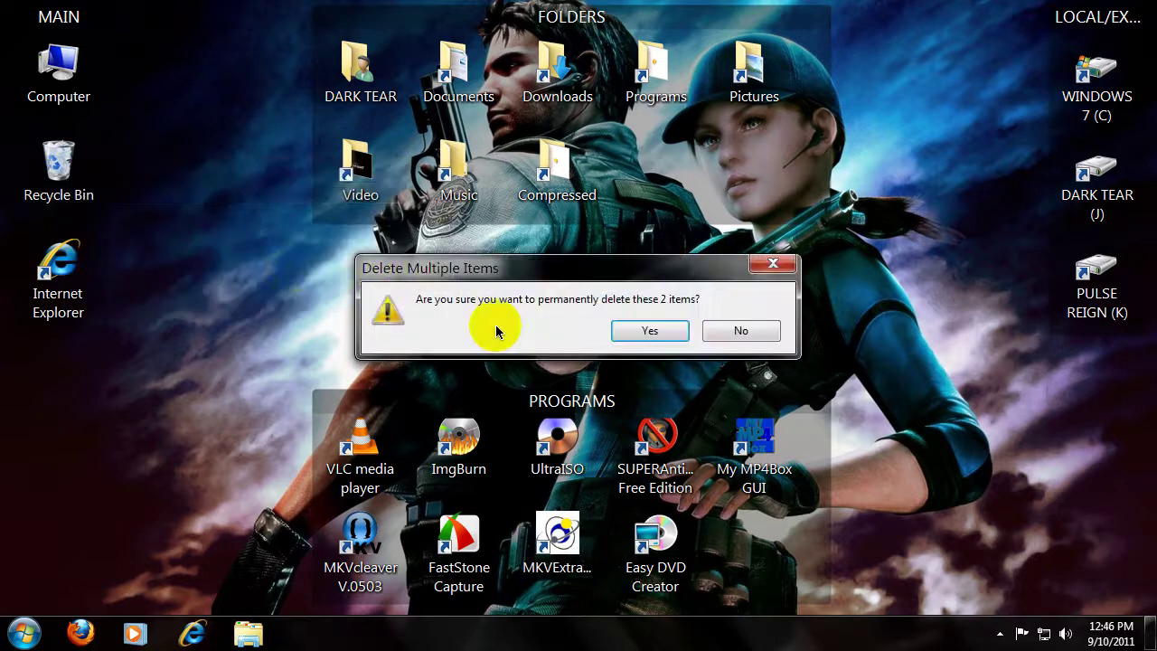
{"action": "left_click", "coordinate": [637, 331]}
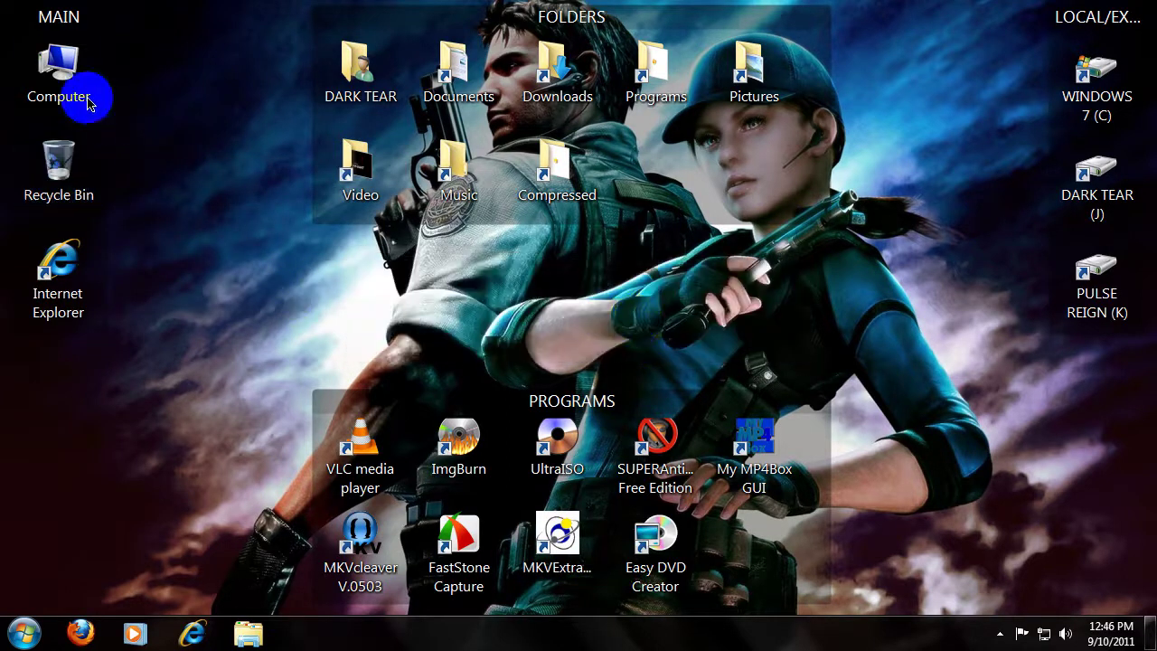
Step: Scroll the programs group back to the top and select the Mozilla Firefox shortcut
{"action": "left_click", "coordinate": [58, 276]}
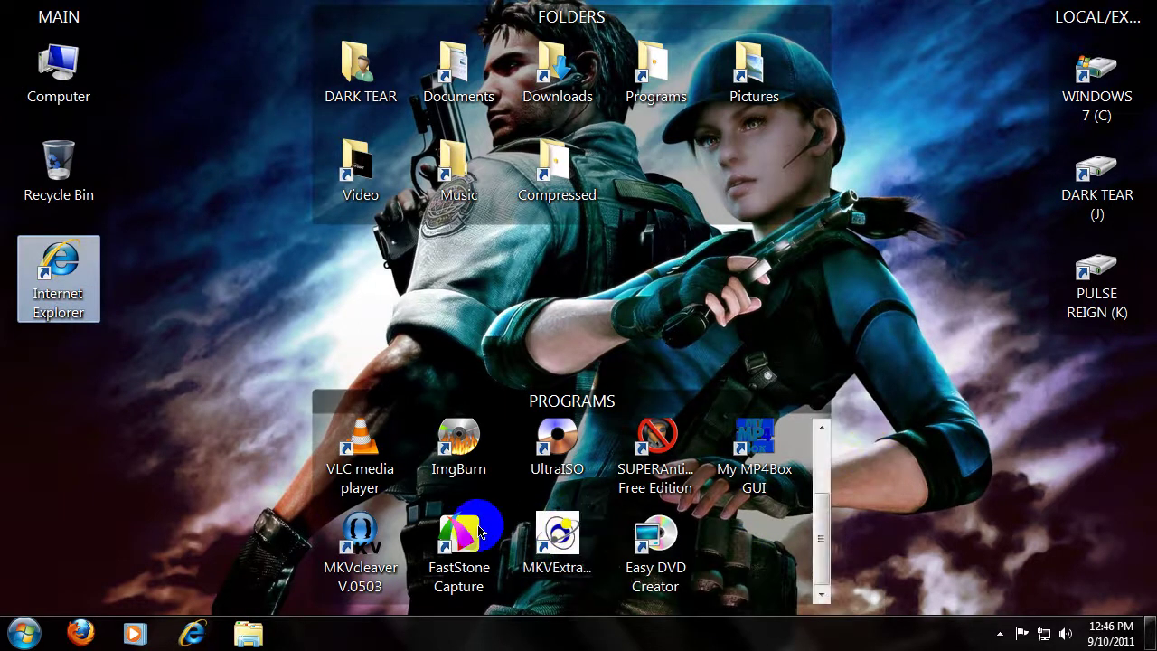
{"action": "left_click", "coordinate": [812, 533]}
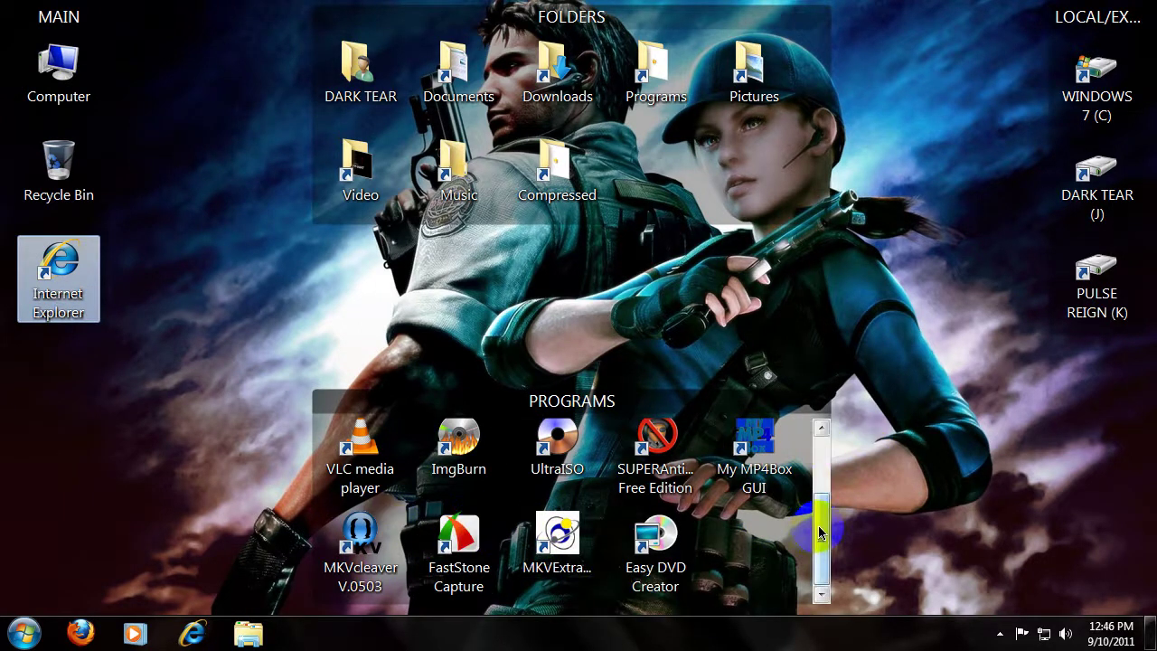
{"action": "left_click_drag", "start_coordinate": [820, 533], "coordinate": [836, 449]}
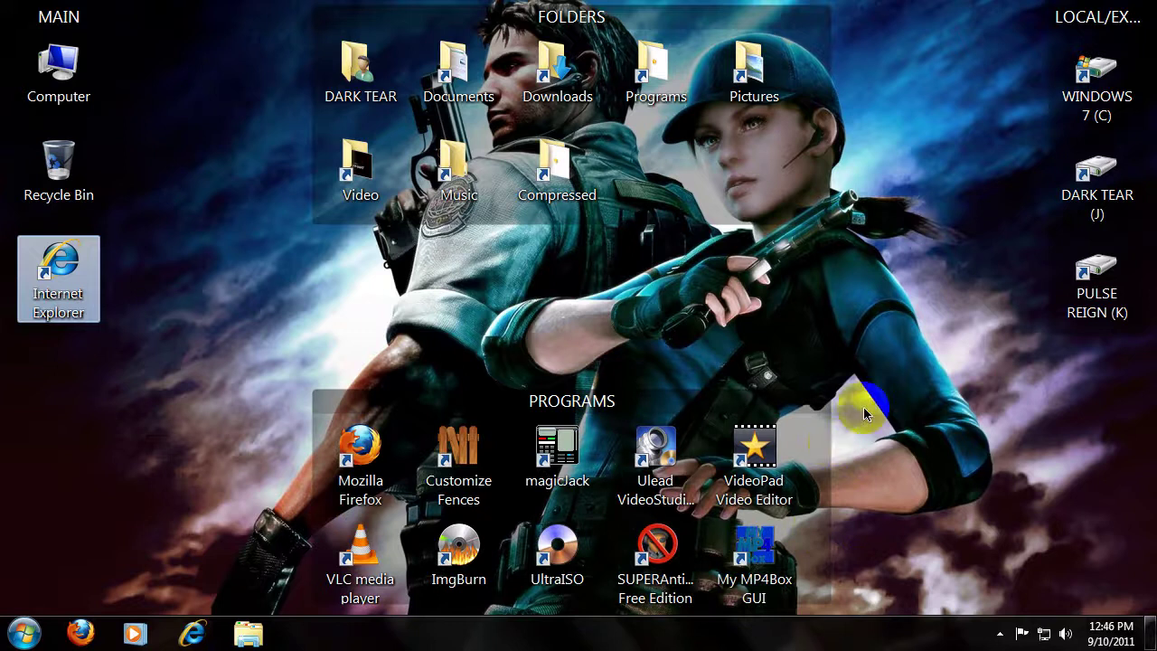
{"action": "mouse_move", "coordinate": [823, 457]}
{"action": "left_mouse_down"}
{"action": "mouse_move", "coordinate": [826, 540]}
{"action": "mouse_move", "coordinate": [832, 439]}
{"action": "mouse_move", "coordinate": [828, 538]}
{"action": "mouse_move", "coordinate": [828, 463]}
{"action": "left_mouse_up"}
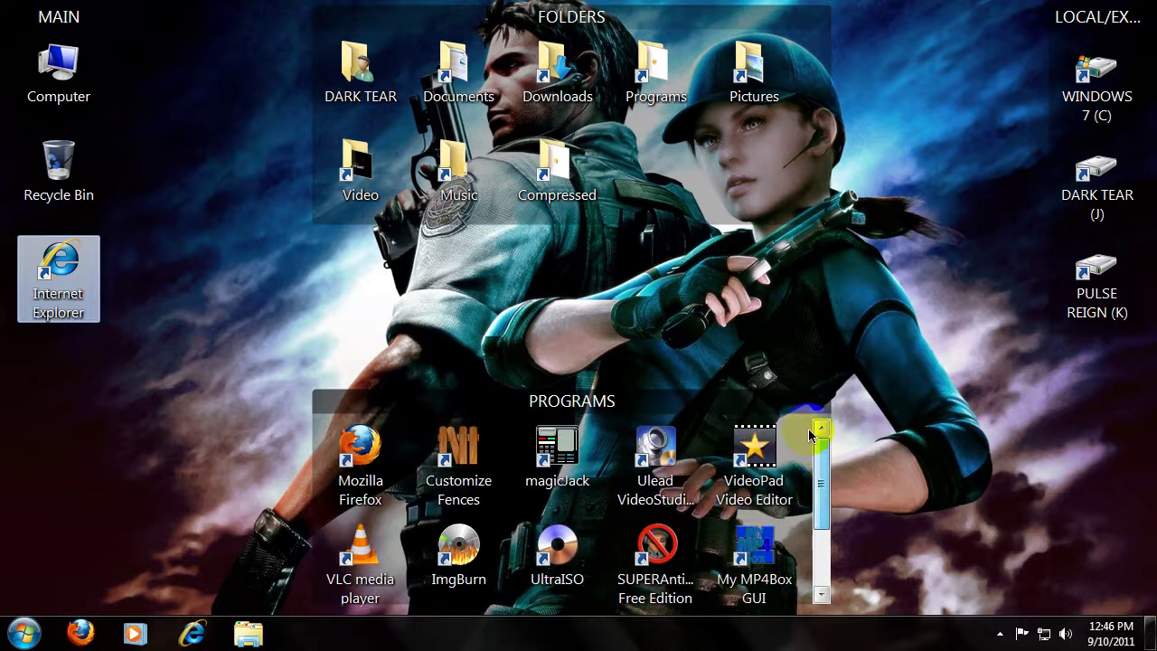
{"action": "left_click", "coordinate": [389, 440]}
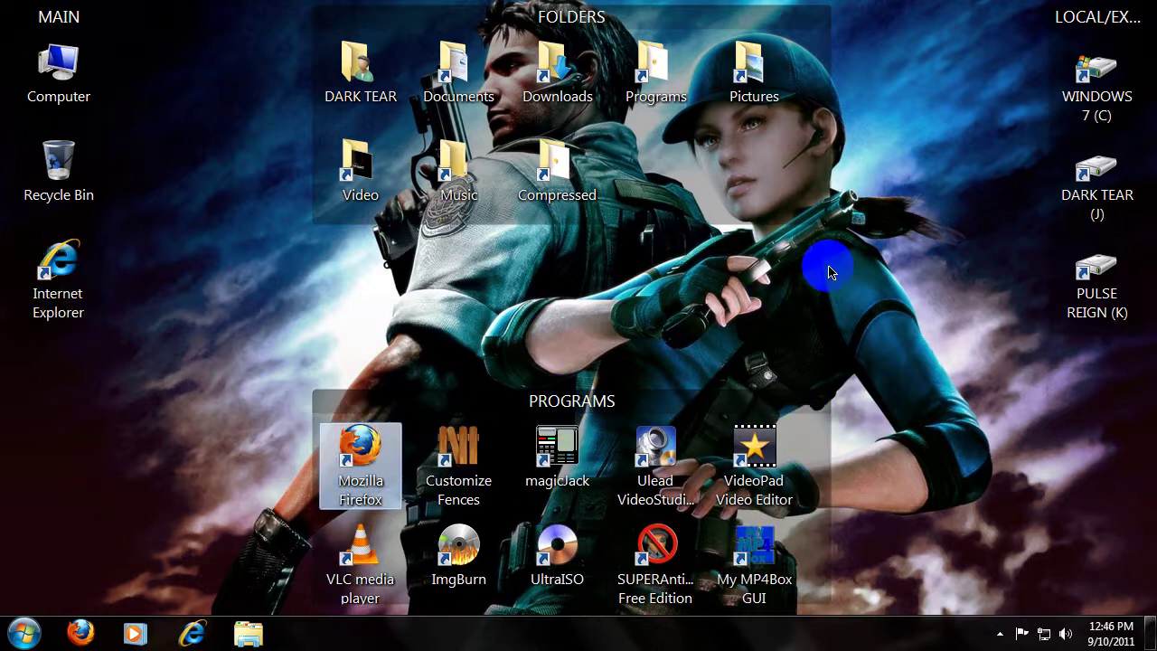
Step: Launch Firefox and download the MKVtoolnix 4.9.1 installer from the direct mirror link
{"action": "key", "text": "Return"}
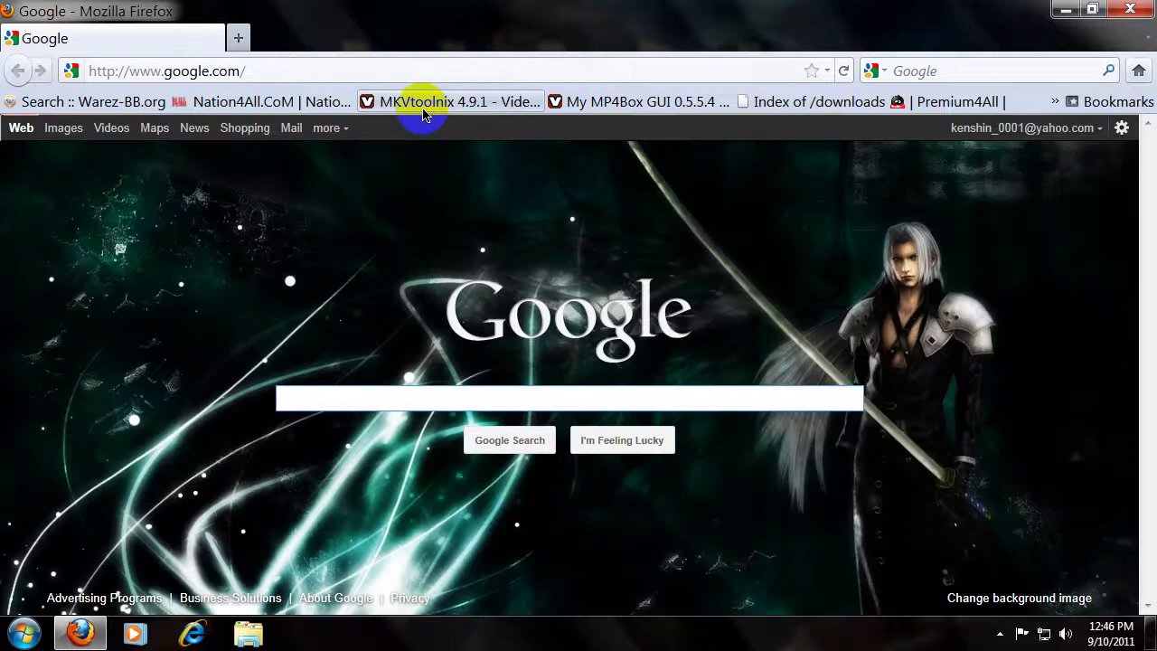
{"action": "left_click", "coordinate": [422, 107]}
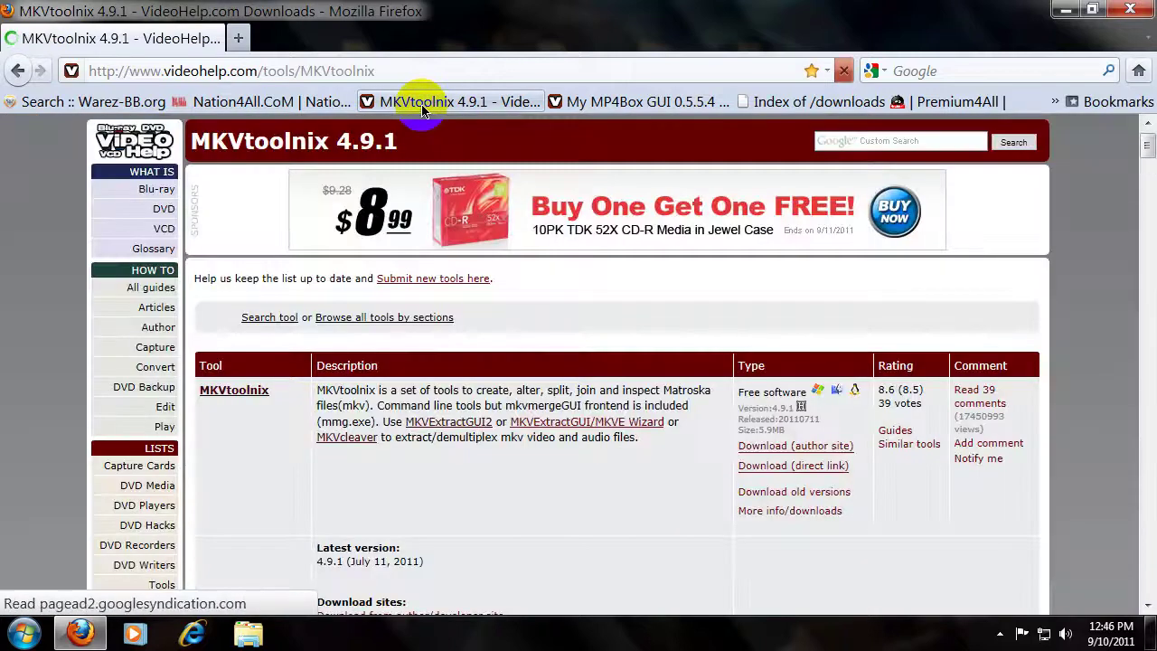
{"action": "scroll", "coordinate": [542, 326], "scroll_direction": "down", "scroll_amount": 4}
{"action": "scroll", "coordinate": [550, 337], "scroll_direction": "down", "scroll_amount": 2}
{"action": "left_click", "coordinate": [456, 331]}
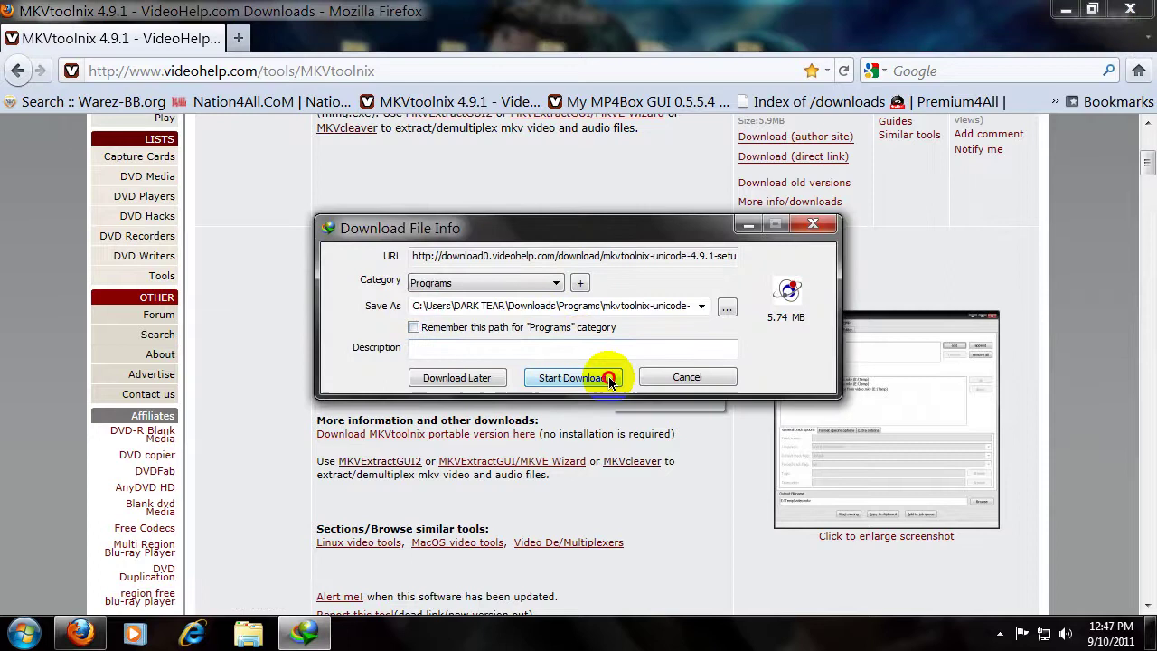
{"action": "left_click", "coordinate": [609, 381]}
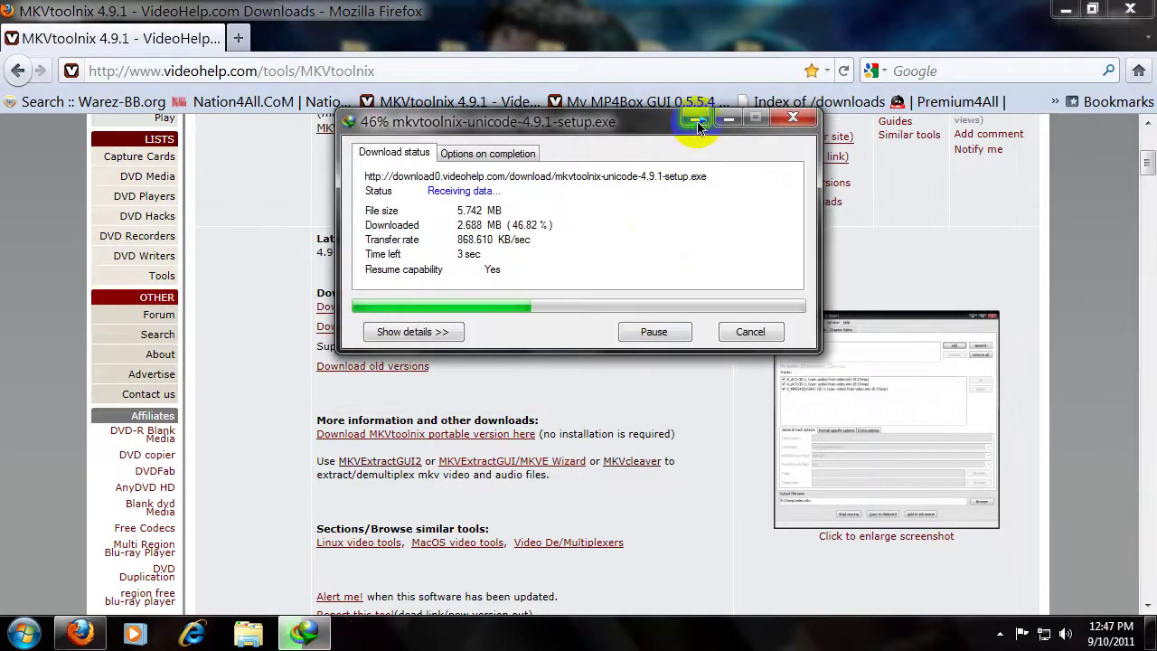
Step: Download the My MP4Box GUI 0.5.5.4 archive from its direct link
{"action": "left_click", "coordinate": [592, 101]}
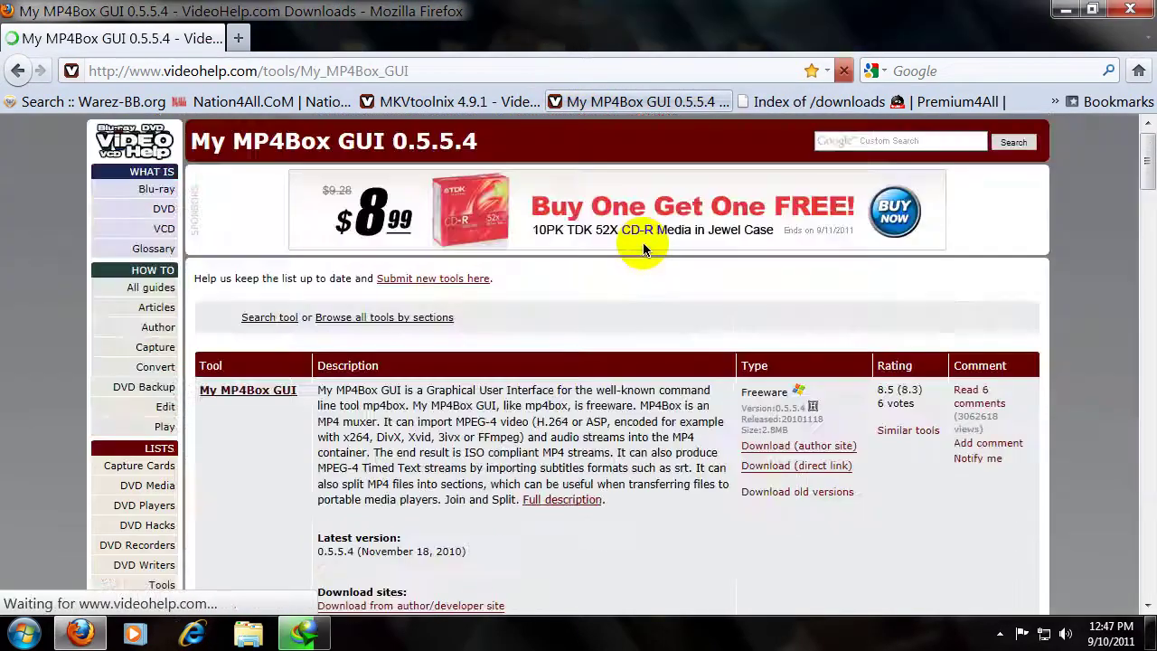
{"action": "scroll", "coordinate": [546, 373], "scroll_direction": "down", "scroll_amount": 6}
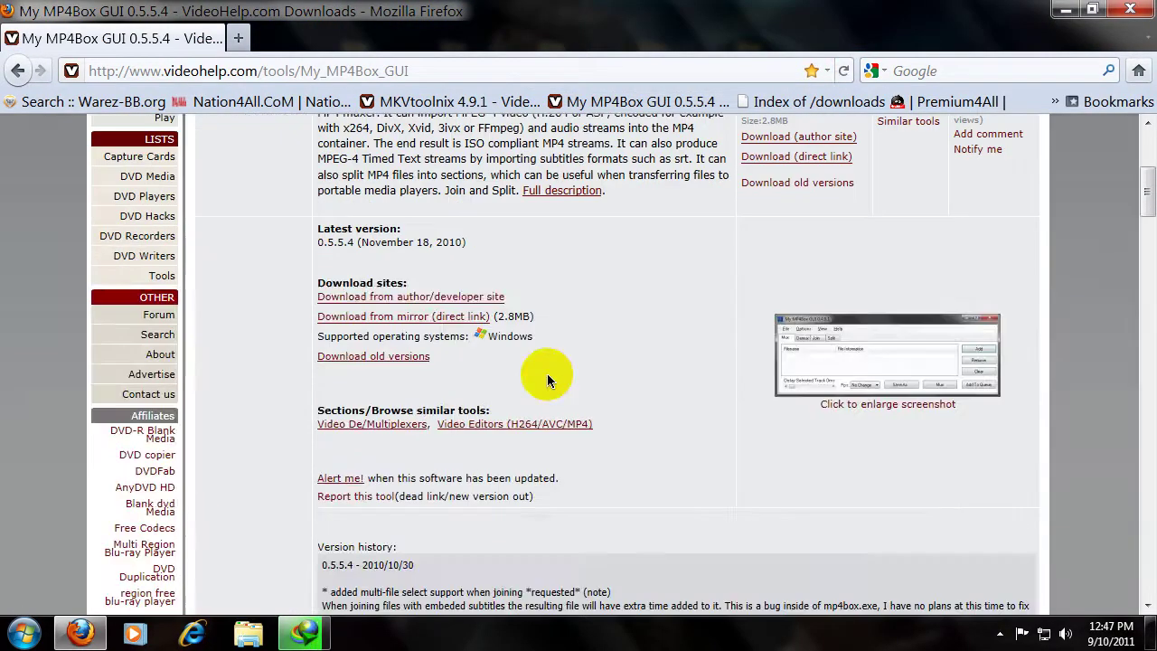
{"action": "left_click", "coordinate": [475, 315]}
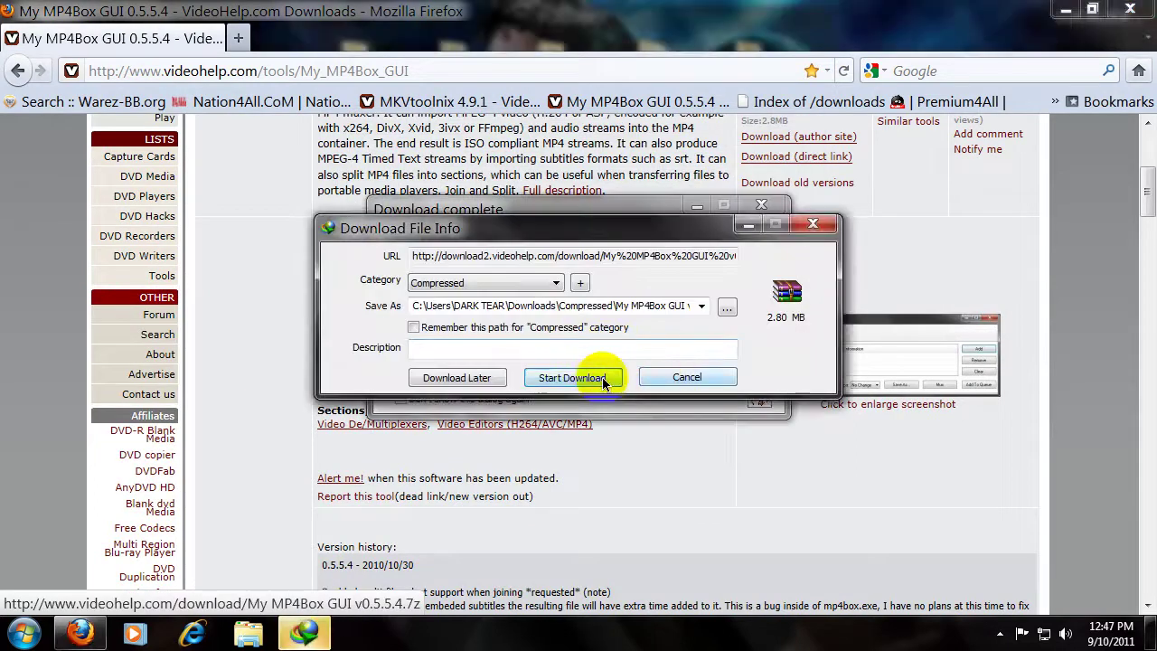
{"action": "left_click", "coordinate": [602, 378]}
{"action": "left_click", "coordinate": [718, 384]}
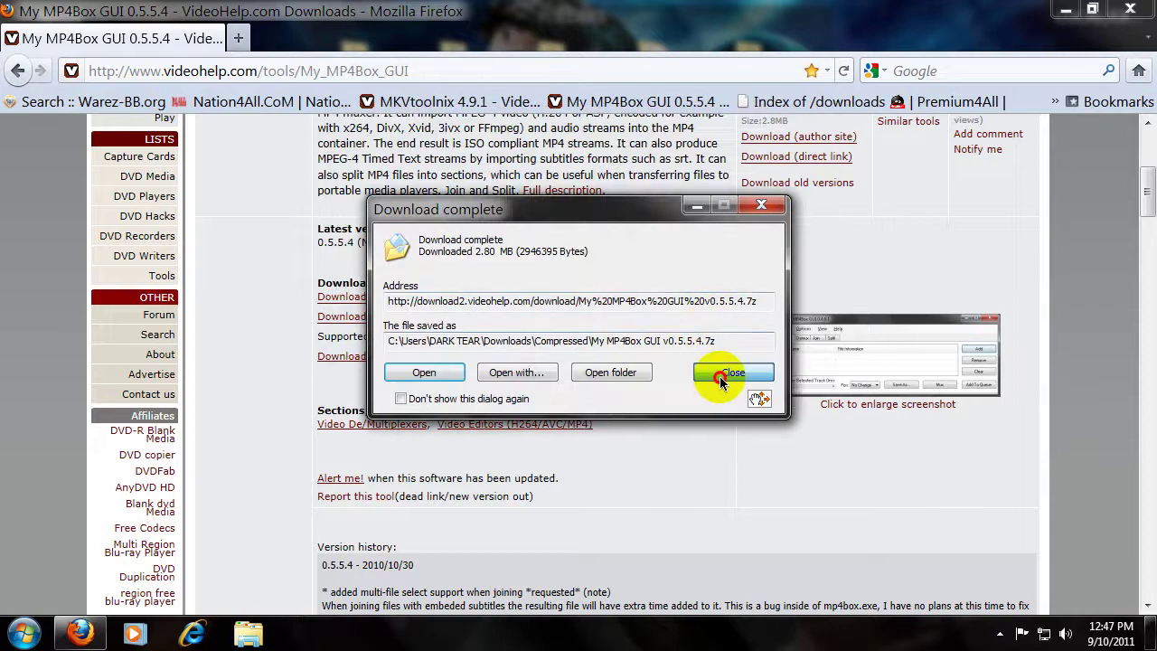
{"action": "left_click", "coordinate": [721, 374]}
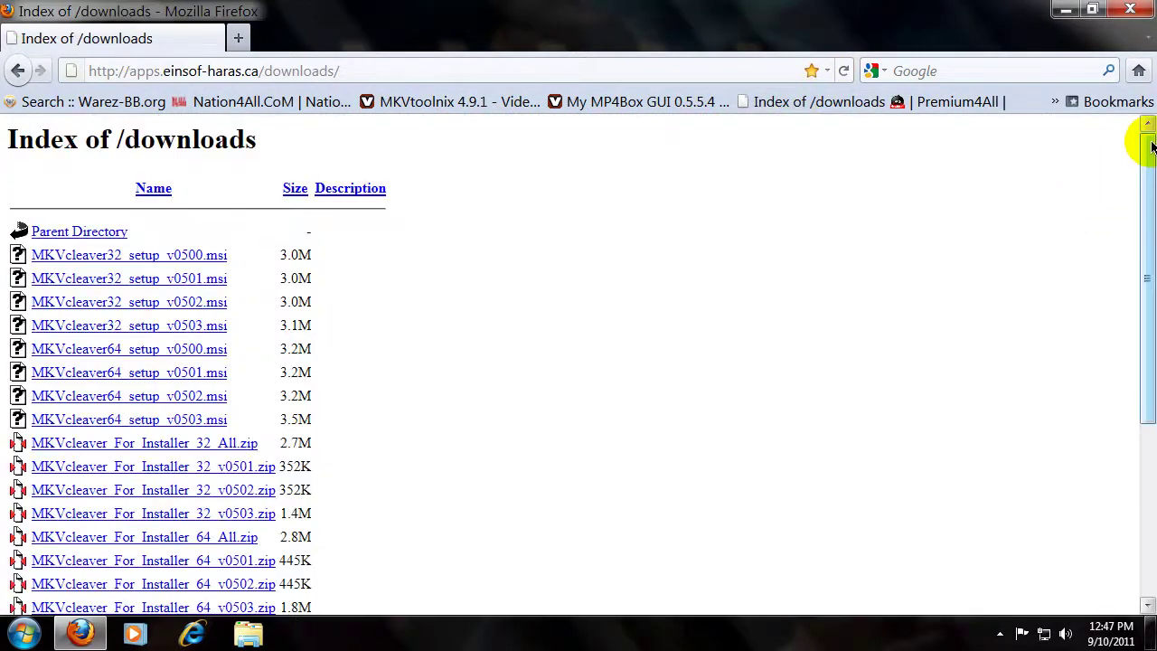
Step: Download MKVcleaver_x64_v0503.exe in the background and close Firefox
{"action": "mouse_move", "coordinate": [1150, 146]}
{"action": "left_mouse_down"}
{"action": "mouse_move", "coordinate": [1131, 284]}
{"action": "mouse_move", "coordinate": [1137, 362]}
{"action": "left_mouse_up"}
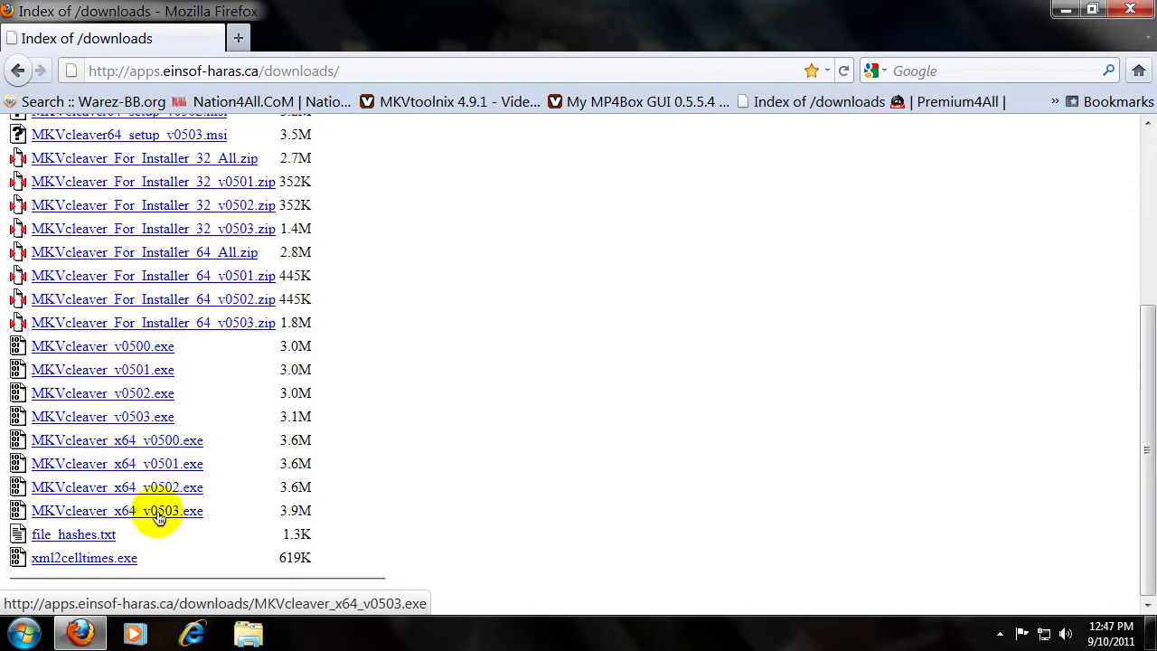
{"action": "left_click", "coordinate": [154, 511]}
{"action": "left_click", "coordinate": [589, 384]}
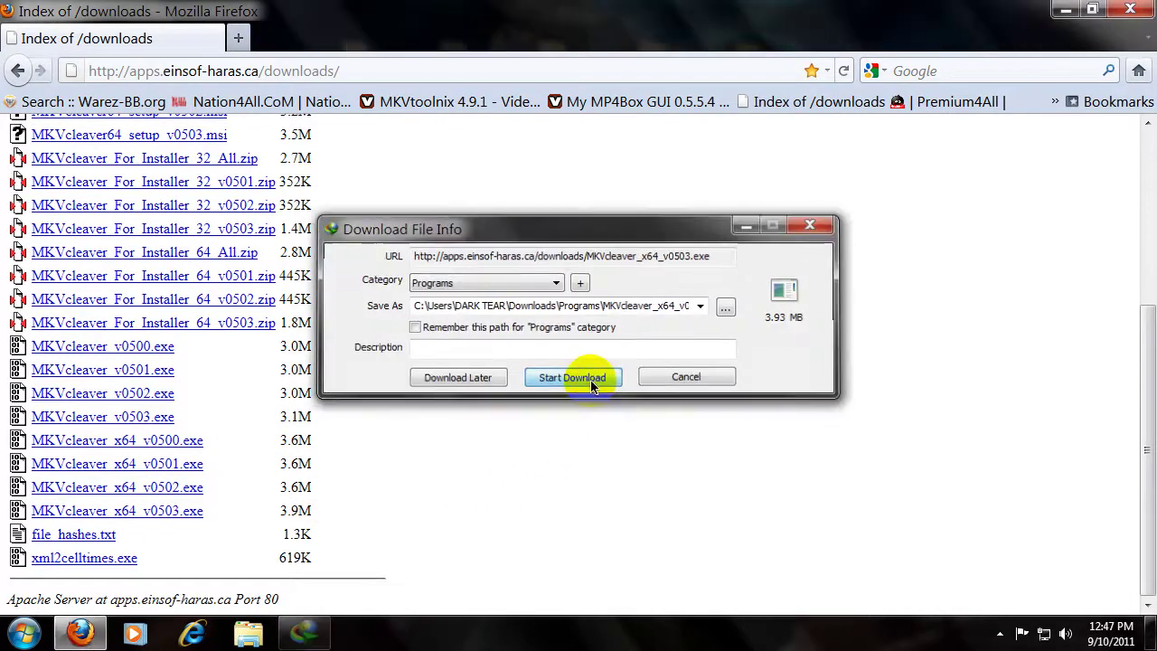
{"action": "left_click_drag", "start_coordinate": [684, 136], "coordinate": [724, 252]}
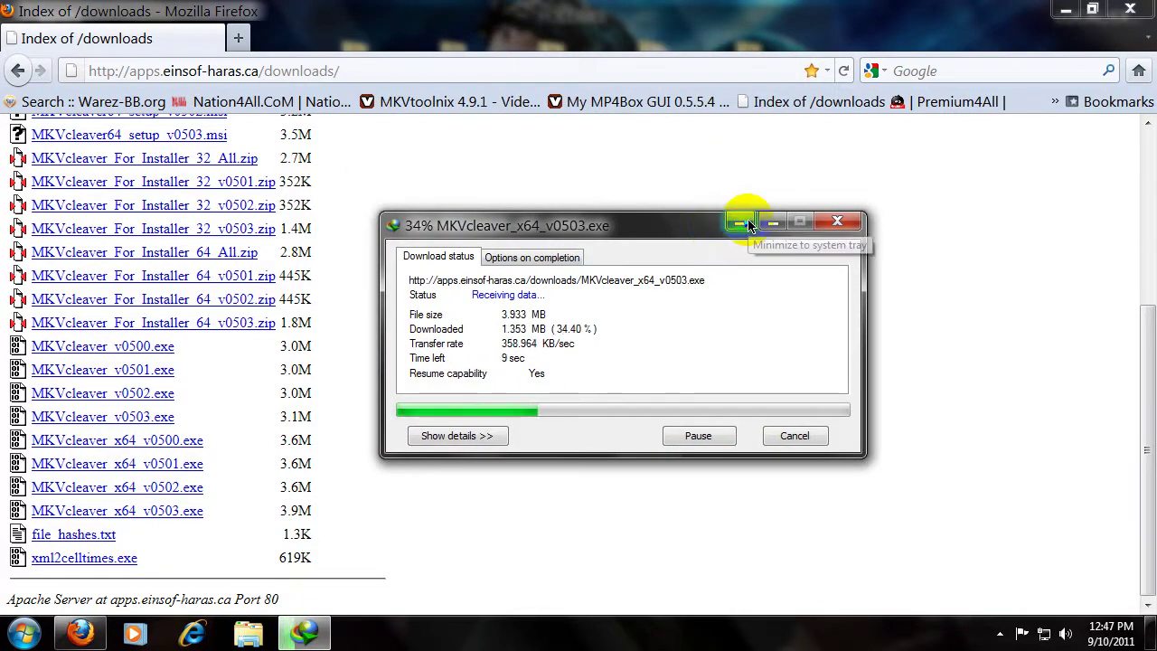
{"action": "left_click", "coordinate": [741, 223]}
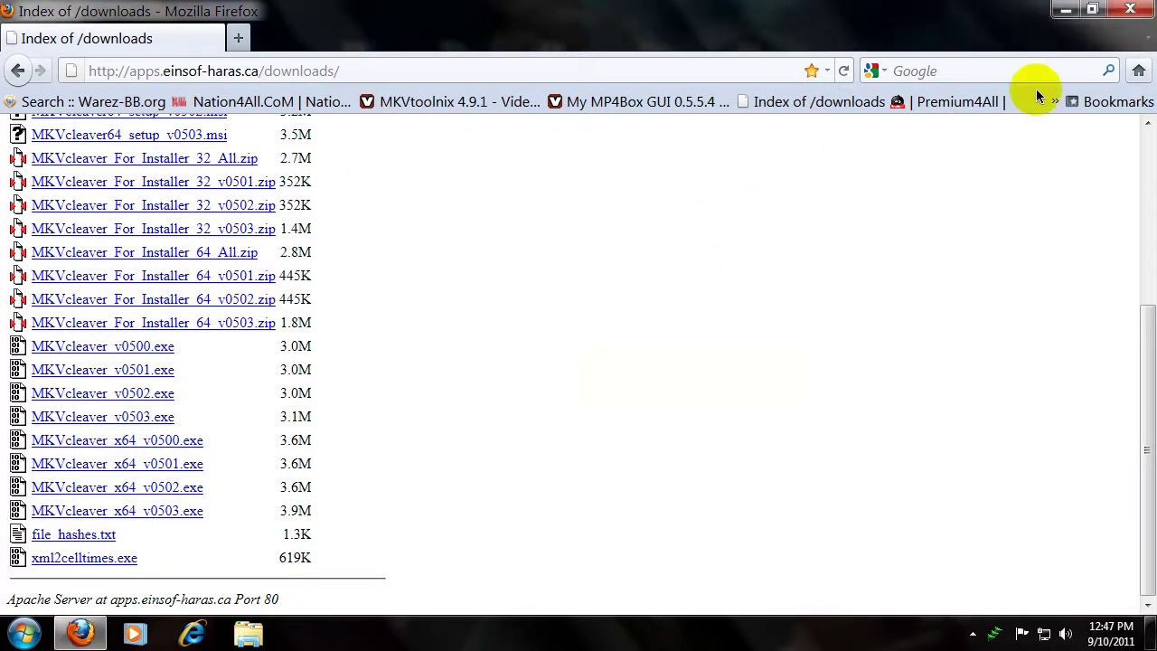
{"action": "left_click", "coordinate": [1130, 9]}
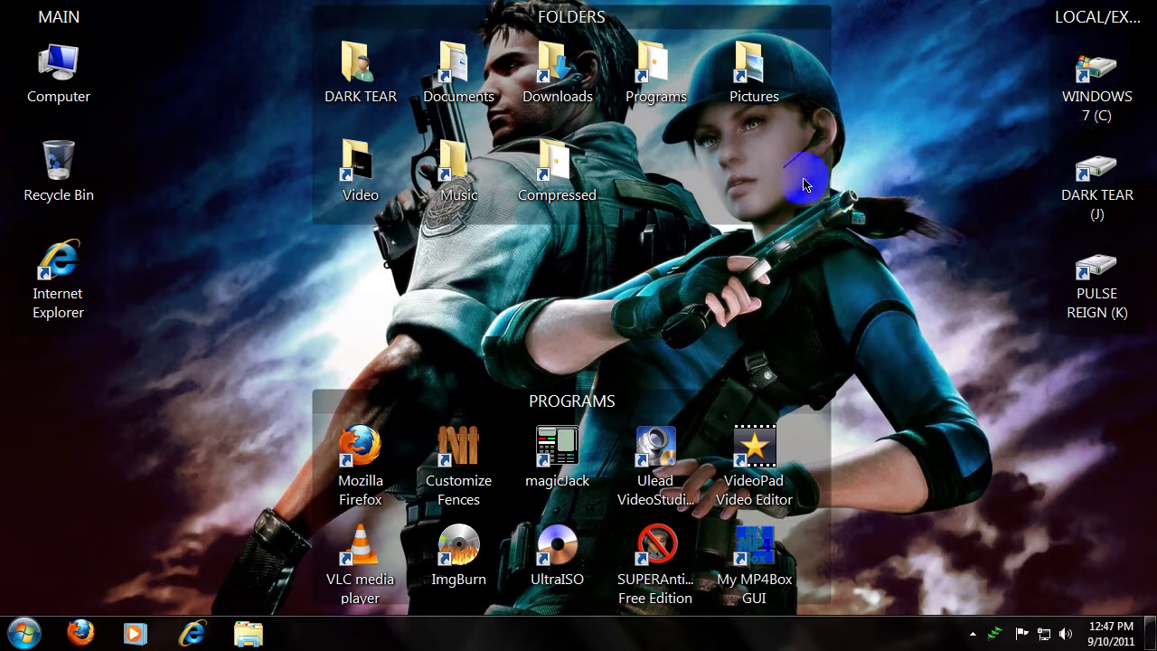
Step: Move the mkvtoolnix setup and MKVcleaver installer from Downloads\Programs onto the desktop
{"action": "left_click", "coordinate": [668, 88]}
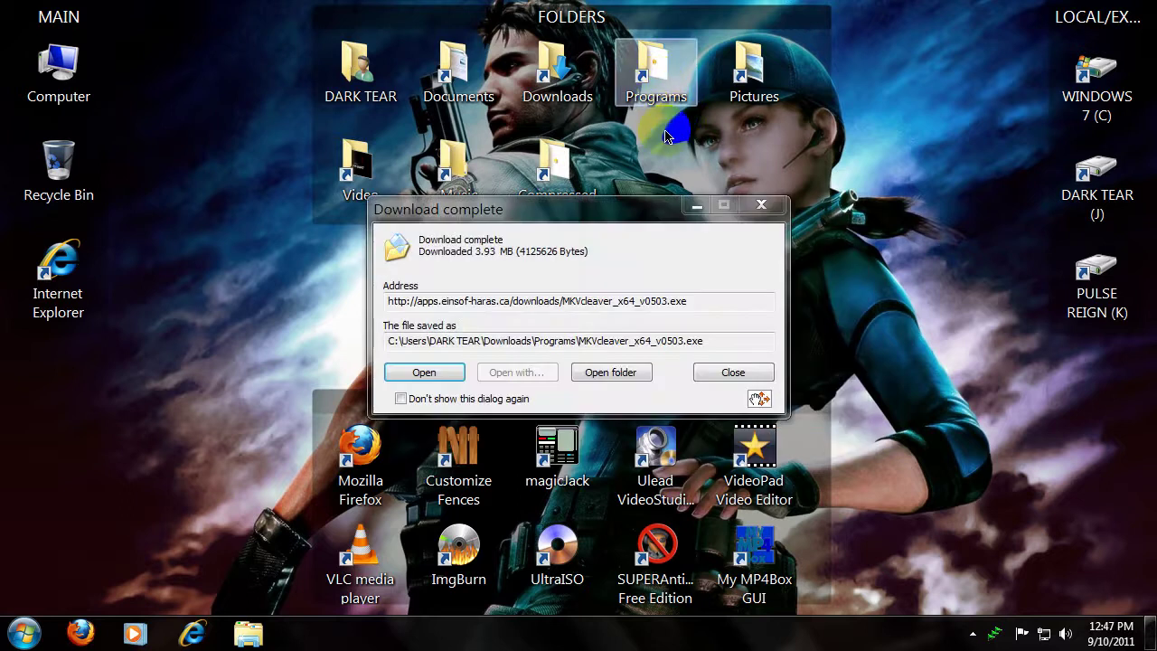
{"action": "left_click", "coordinate": [727, 372]}
{"action": "double_click", "coordinate": [658, 78]}
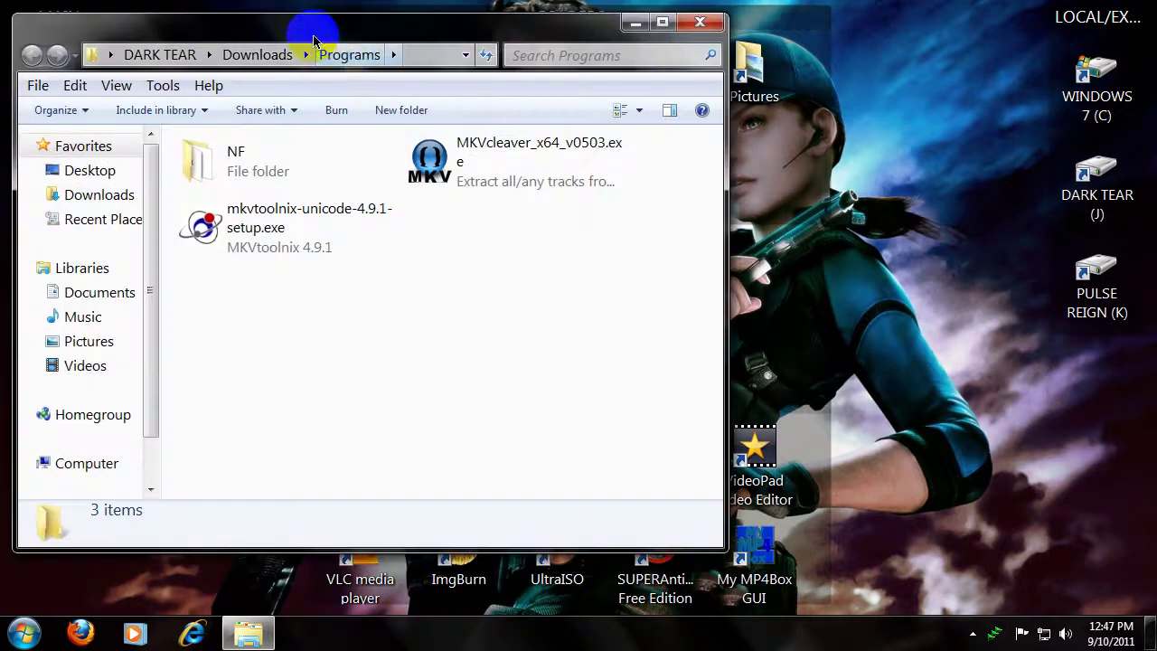
{"action": "left_click_drag", "start_coordinate": [325, 31], "coordinate": [761, 49]}
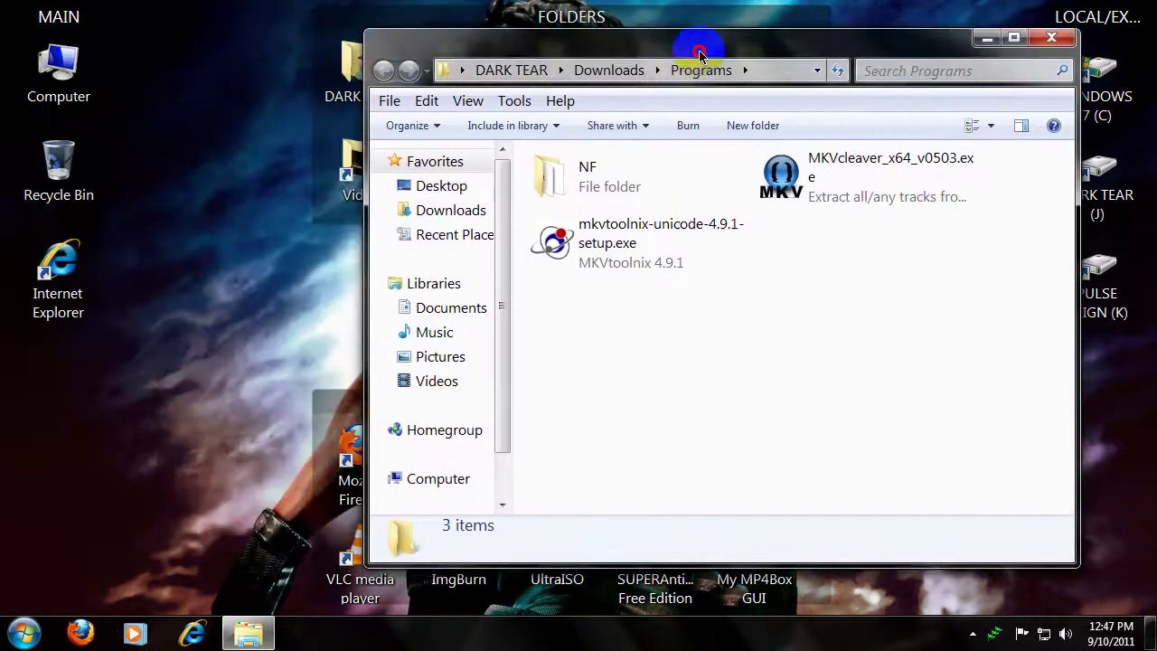
{"action": "left_click", "coordinate": [716, 235]}
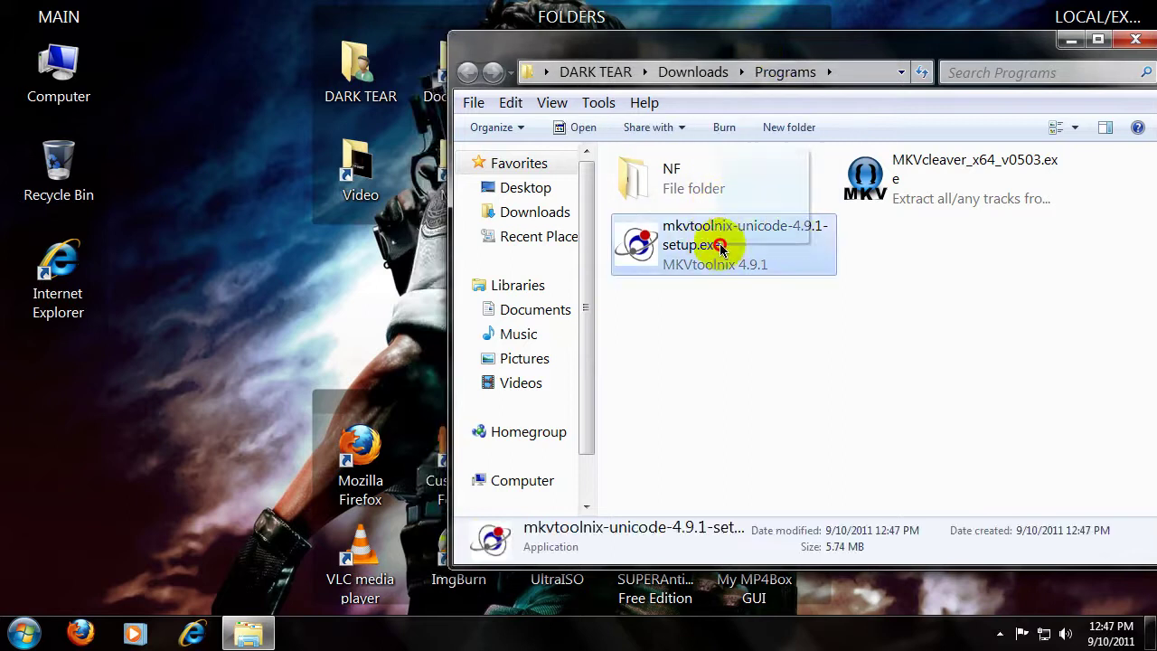
{"action": "mouse_move", "coordinate": [641, 246]}
{"action": "left_mouse_down"}
{"action": "mouse_move", "coordinate": [614, 181]}
{"action": "mouse_move", "coordinate": [221, 163]}
{"action": "left_mouse_up"}
{"action": "left_click", "coordinate": [931, 162]}
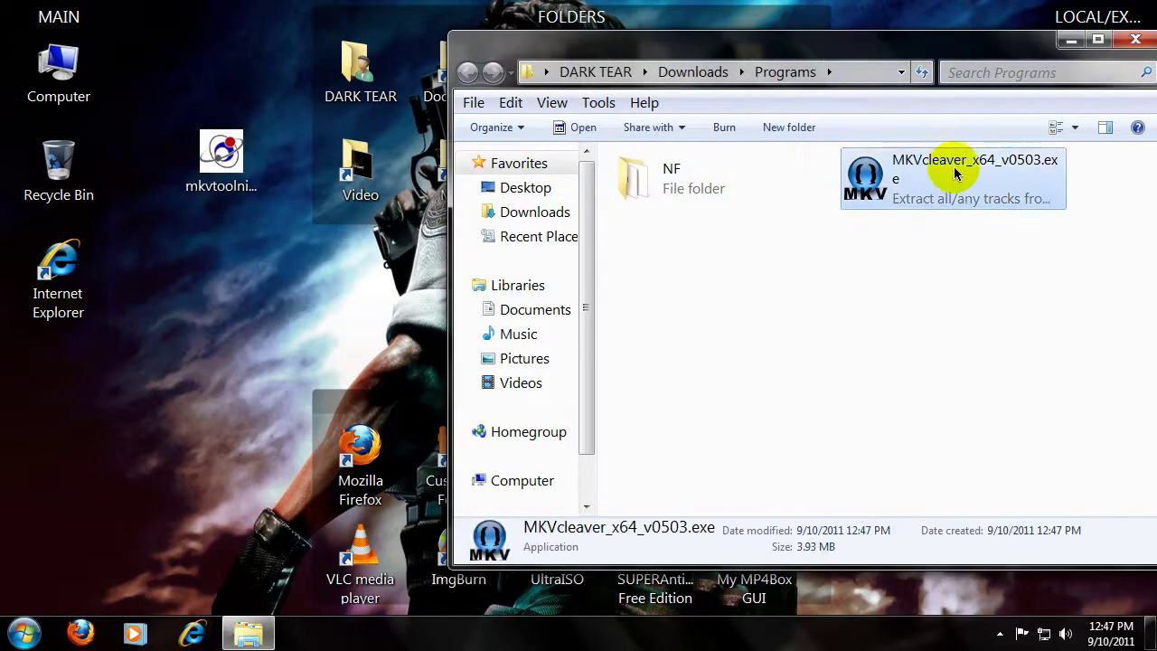
{"action": "mouse_move", "coordinate": [947, 162]}
{"action": "left_mouse_down"}
{"action": "mouse_move", "coordinate": [389, 239]}
{"action": "mouse_move", "coordinate": [222, 276]}
{"action": "left_mouse_up"}
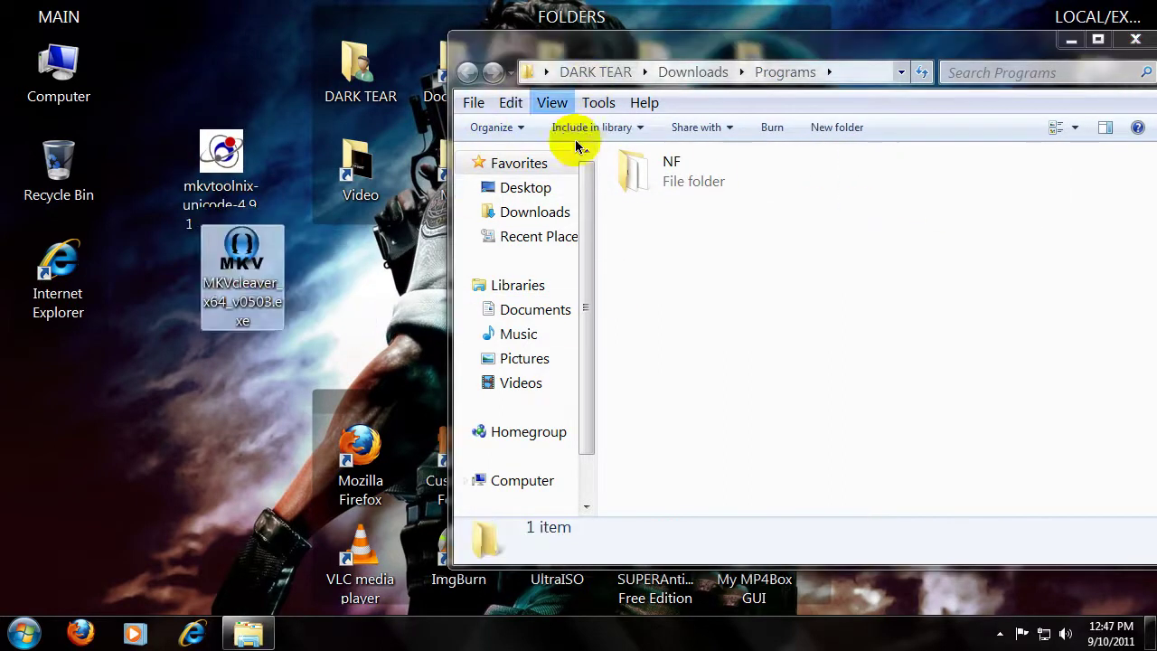
Step: Move the My MP4Box GUI archive from Downloads\Compressed onto the desktop and close Explorer
{"action": "left_click", "coordinate": [534, 212]}
{"action": "double_click", "coordinate": [691, 171]}
{"action": "left_click", "coordinate": [651, 217]}
{"action": "left_click_drag", "start_coordinate": [602, 216], "coordinate": [245, 439]}
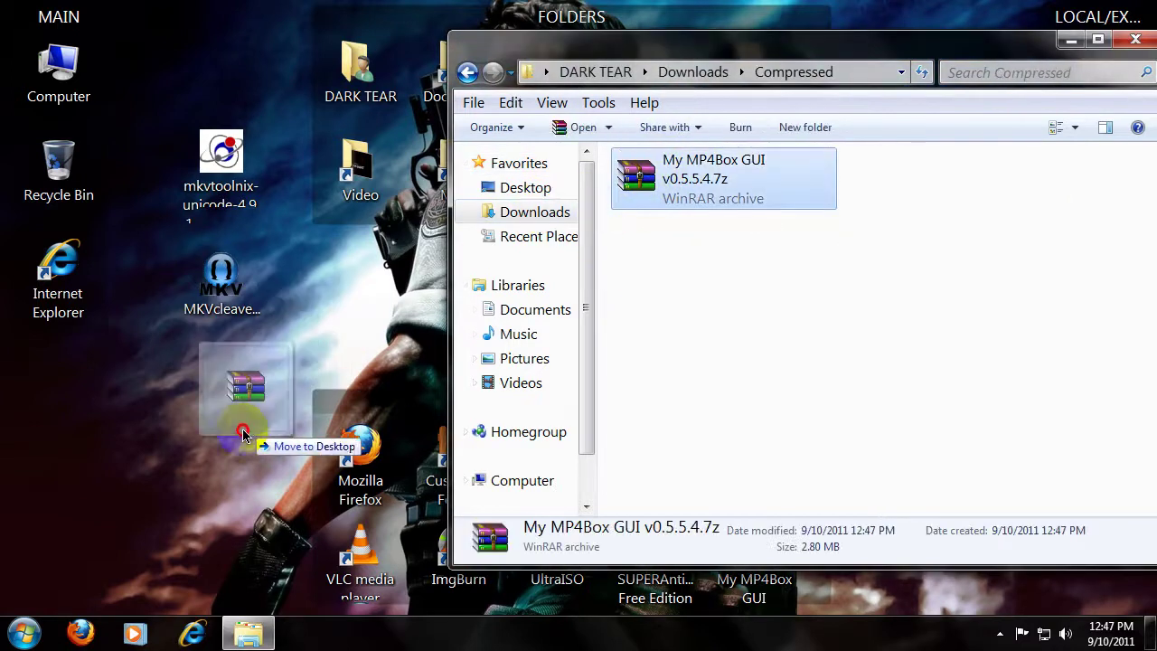
{"action": "left_click", "coordinate": [1135, 39]}
Step: Line up the three downloaded files in a column at the desktop's top right
{"action": "left_click_drag", "start_coordinate": [222, 153], "coordinate": [931, 54]}
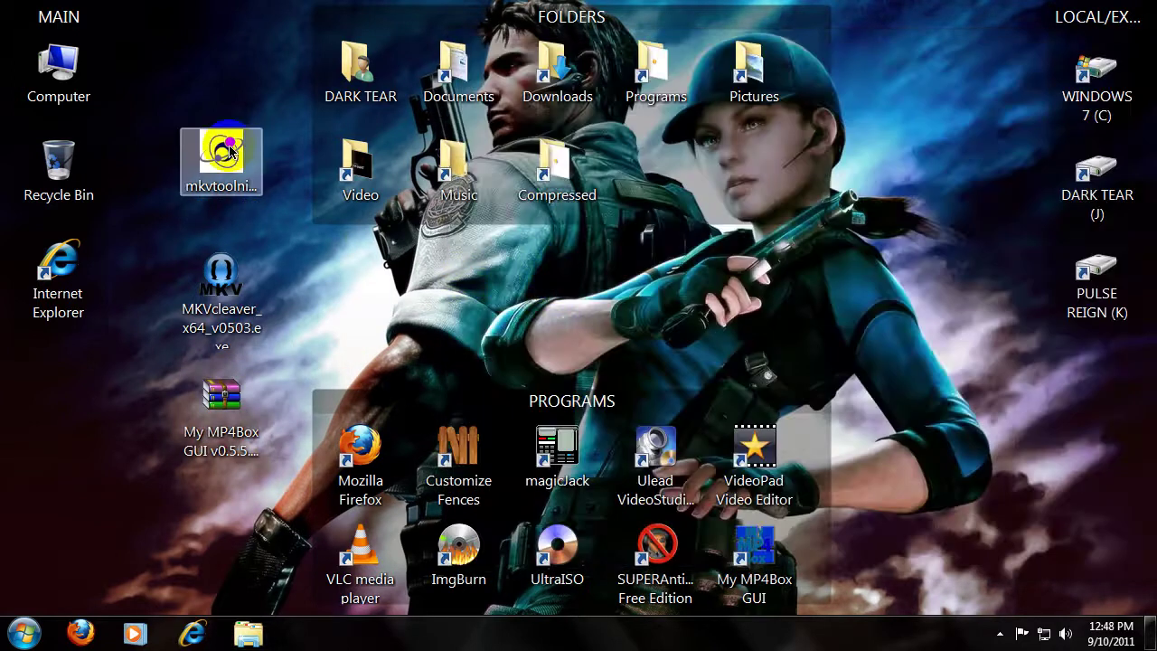
{"action": "mouse_move", "coordinate": [222, 285]}
{"action": "left_mouse_down"}
{"action": "mouse_move", "coordinate": [178, 334]}
{"action": "mouse_move", "coordinate": [931, 181]}
{"action": "left_mouse_up"}
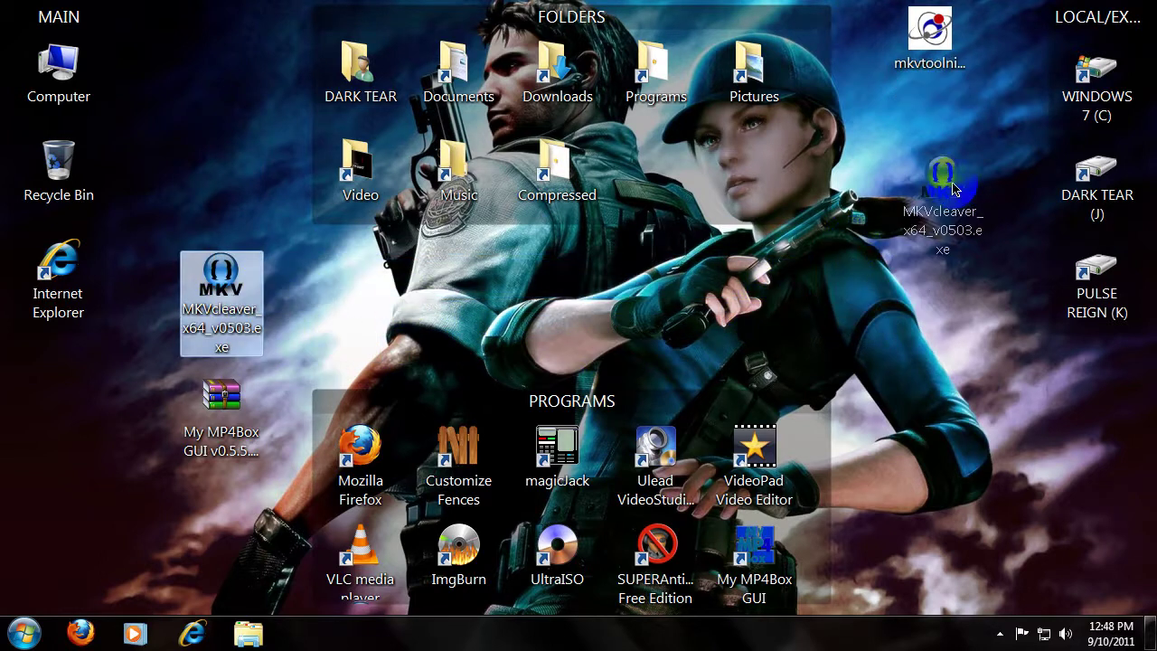
{"action": "left_click_drag", "start_coordinate": [226, 422], "coordinate": [934, 298]}
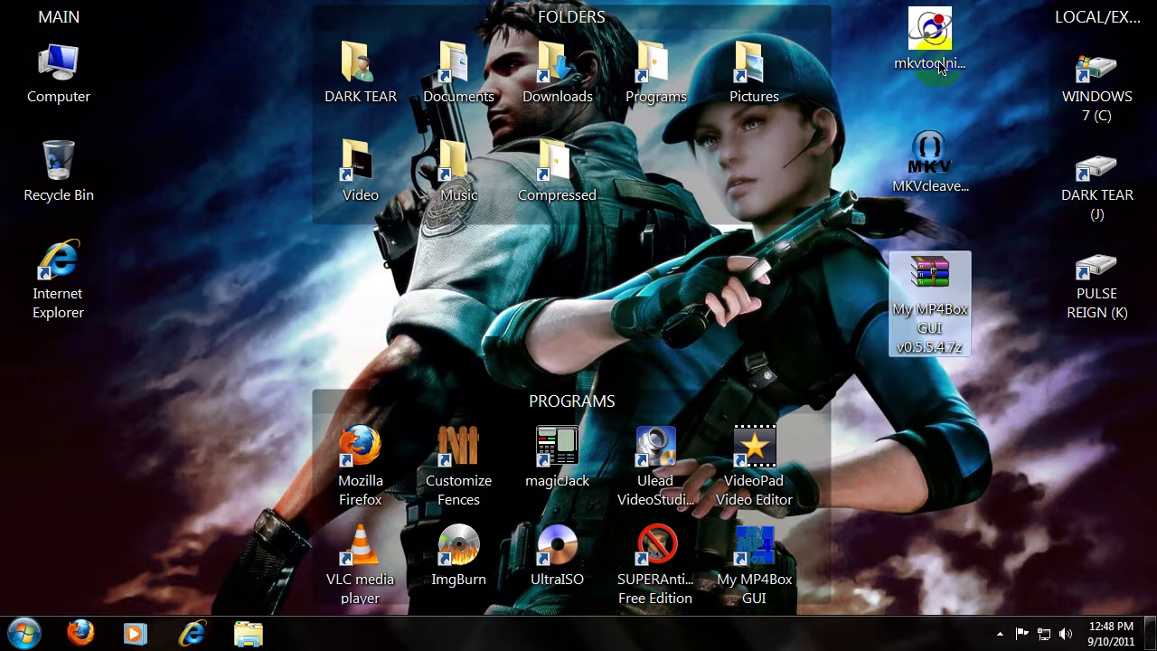
{"action": "double_click", "coordinate": [931, 32]}
{"action": "left_click", "coordinate": [675, 465]}
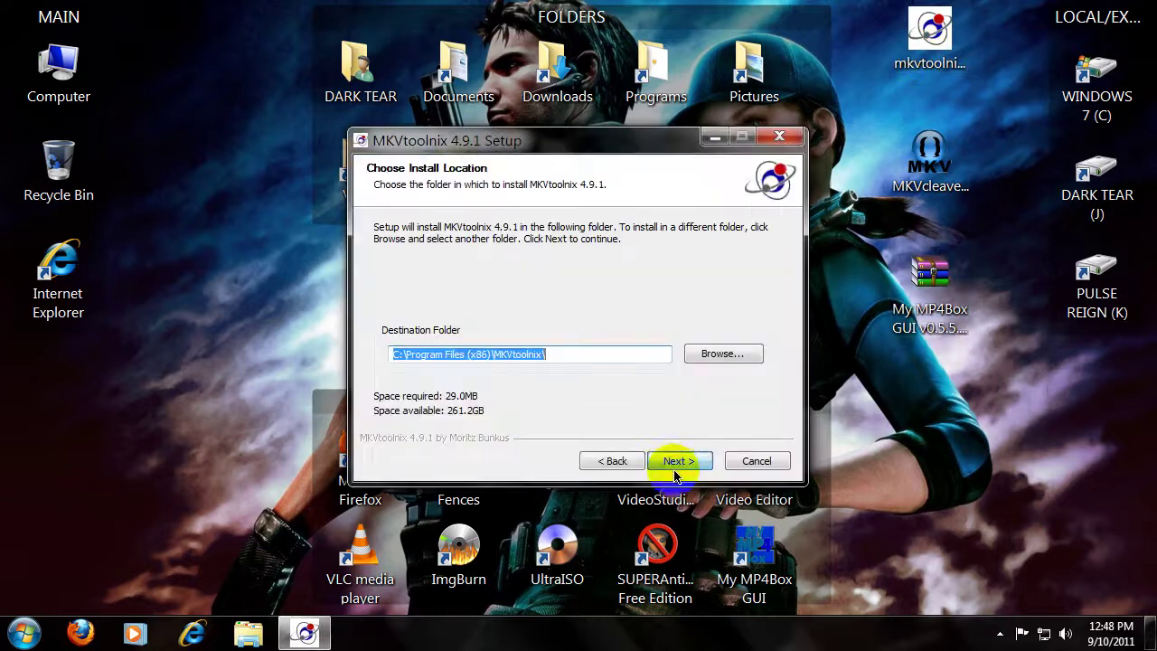
{"action": "left_click", "coordinate": [544, 354]}
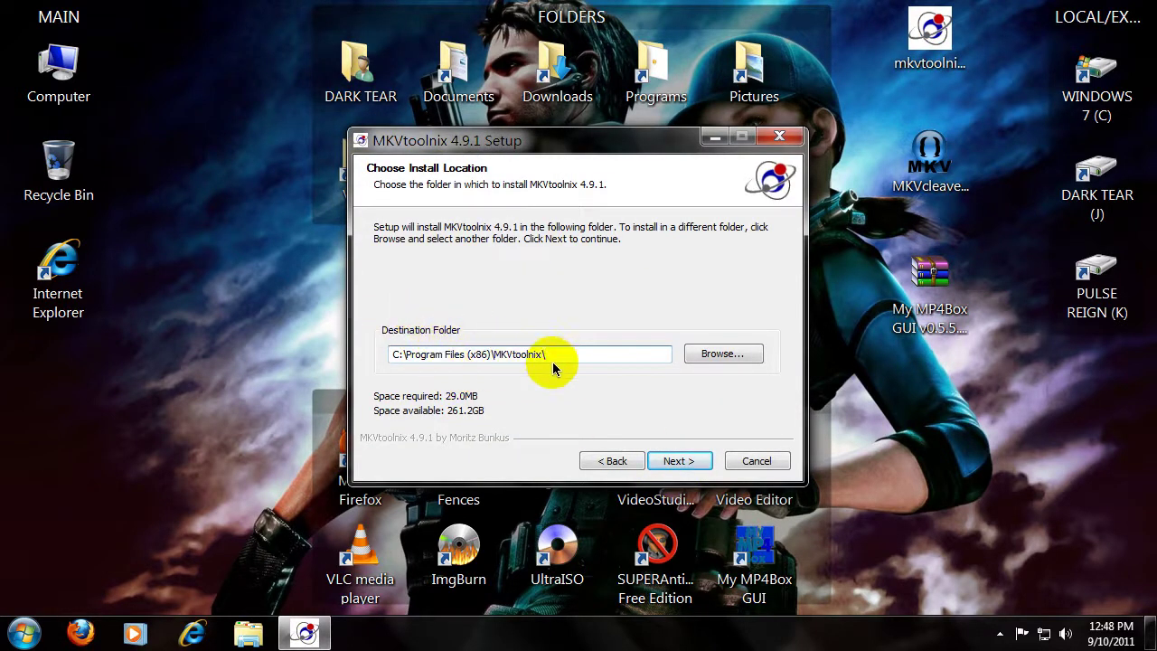
{"action": "left_click", "coordinate": [935, 160]}
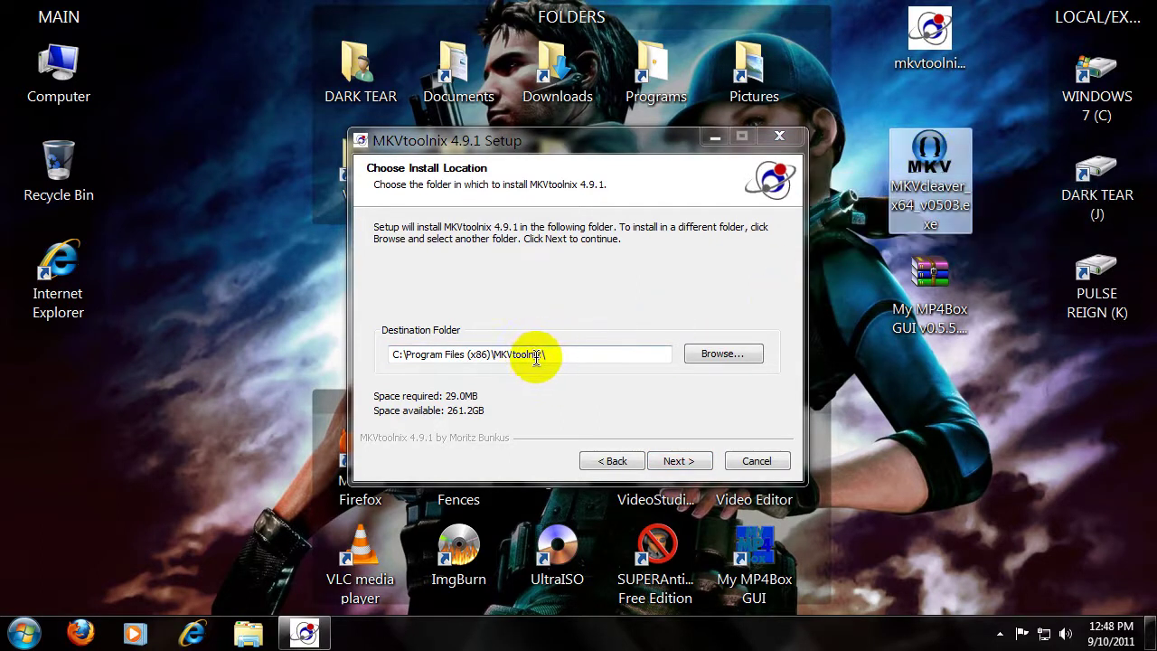
{"action": "left_click", "coordinate": [685, 466]}
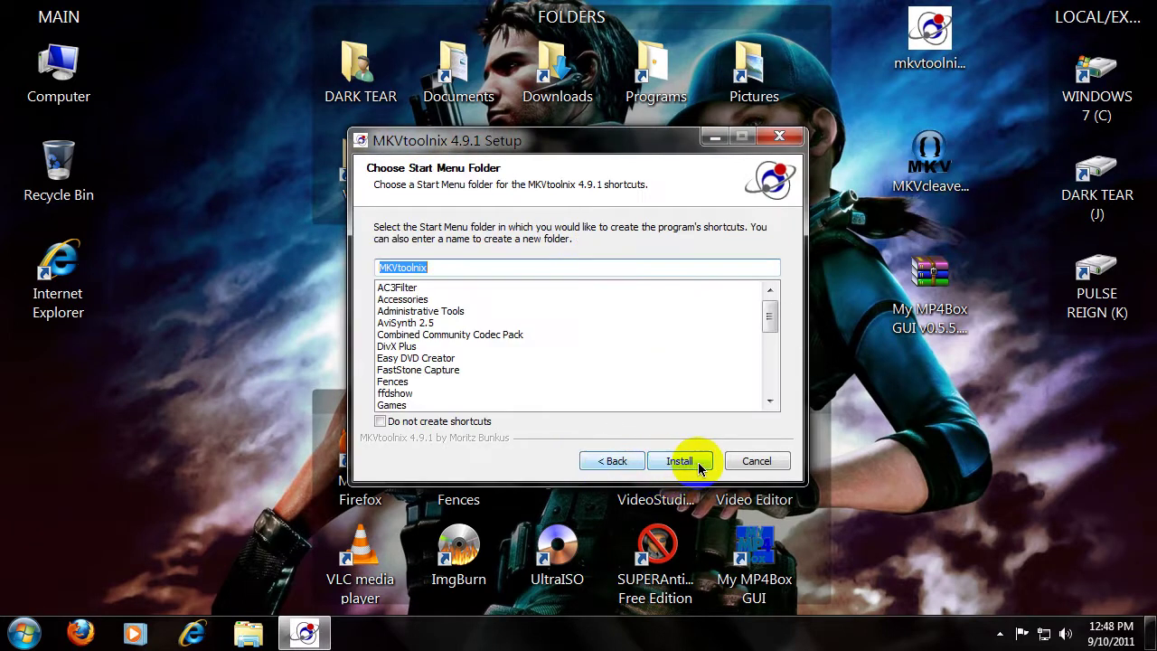
{"action": "left_click", "coordinate": [750, 461]}
{"action": "left_click", "coordinate": [665, 398]}
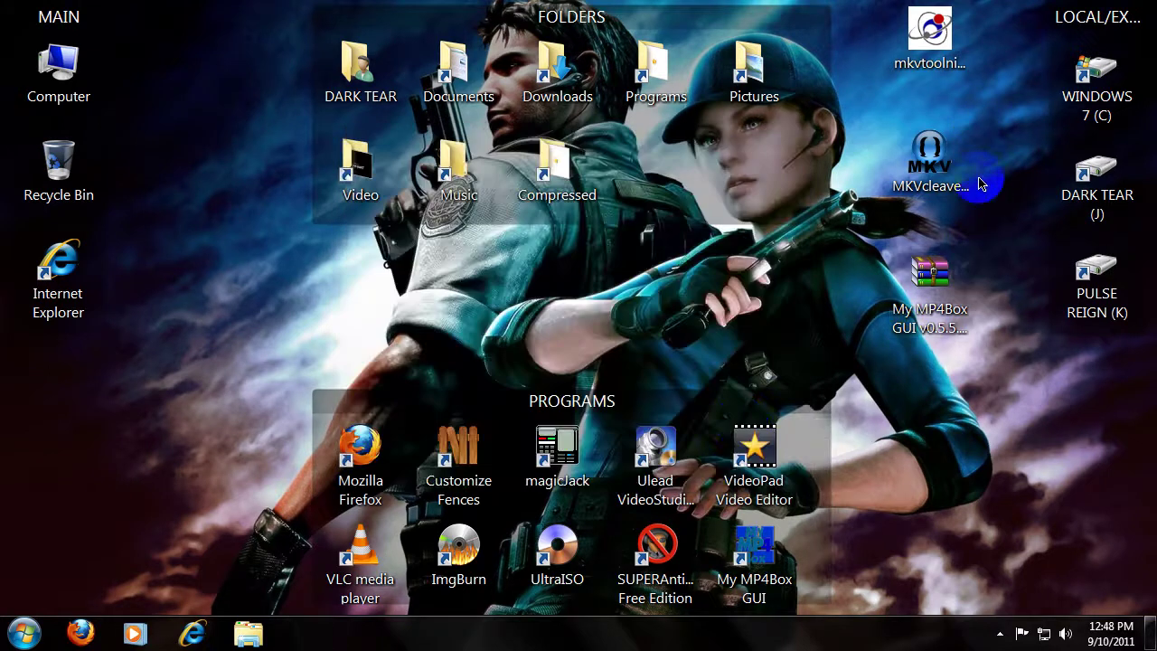
Step: Permanently delete the mkvtoolnix setup file and copy the MKVcleaver installer
{"action": "left_click", "coordinate": [945, 31]}
{"action": "key", "text": "shift+Delete"}
{"action": "key", "text": "Return"}
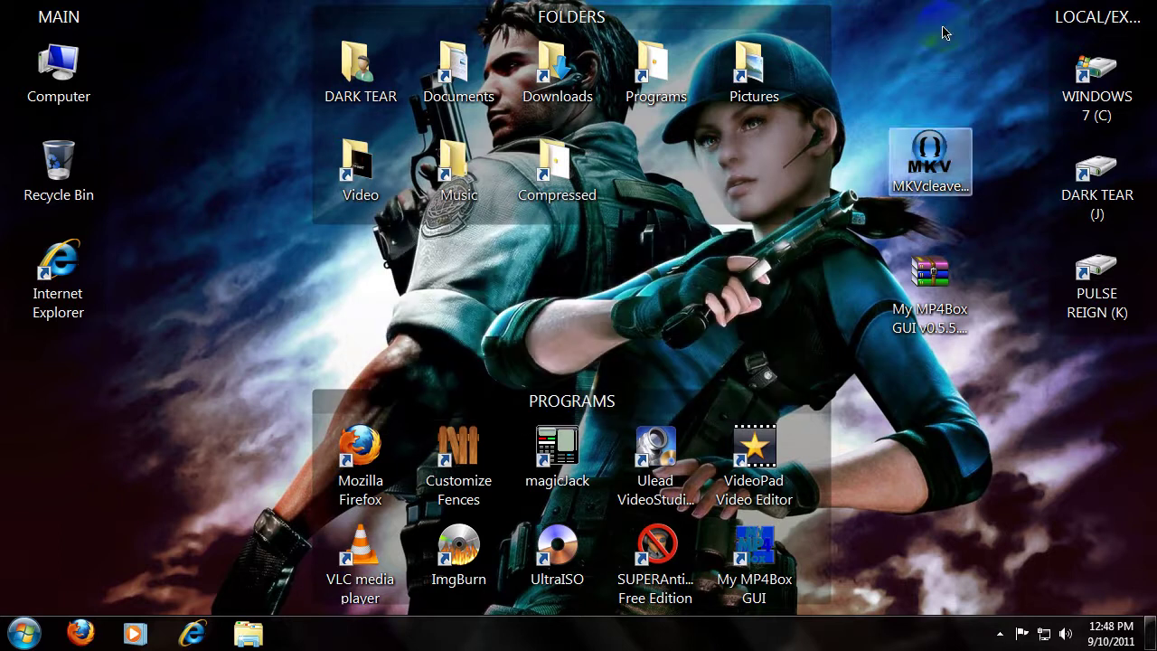
{"action": "right_click", "coordinate": [936, 163]}
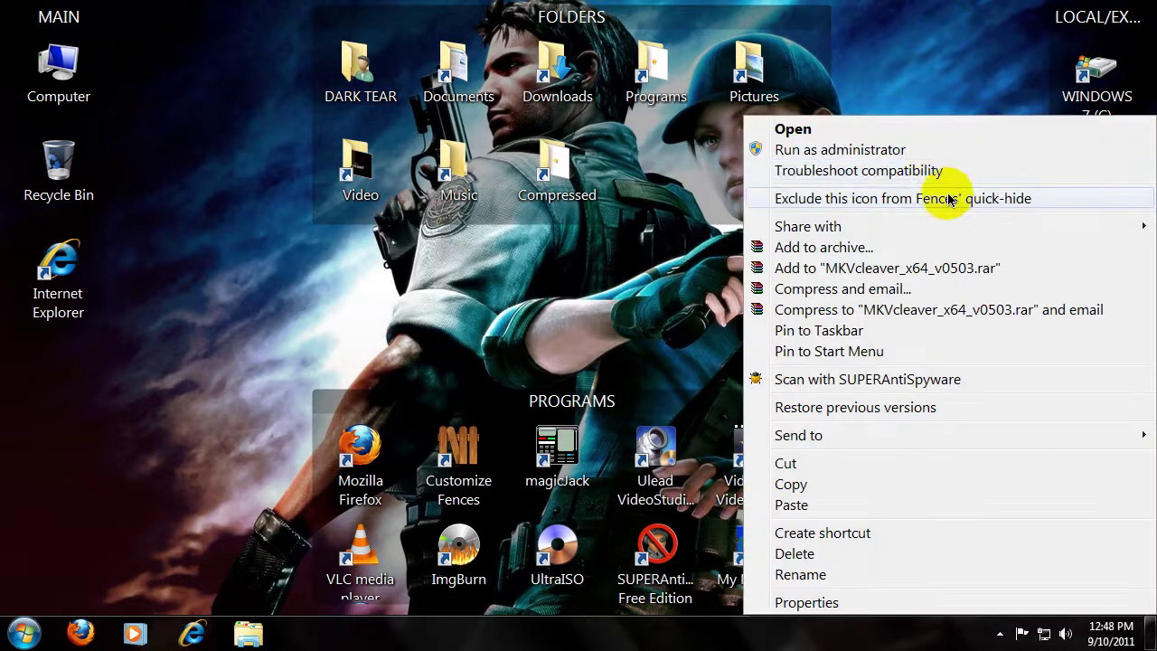
{"action": "left_click", "coordinate": [857, 484]}
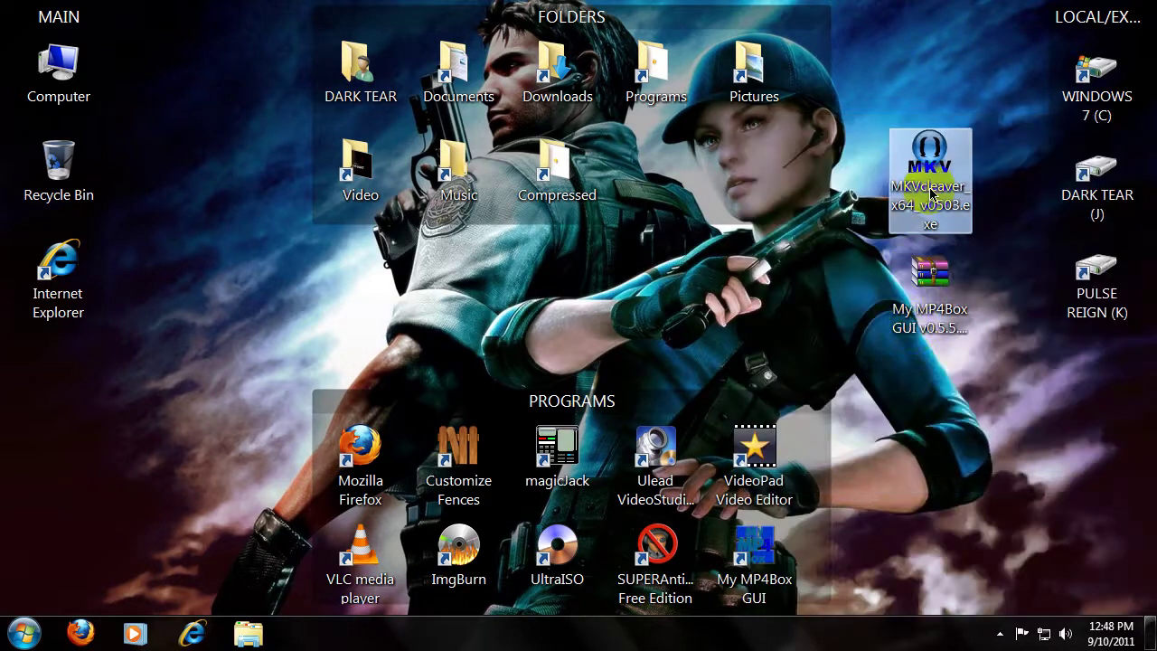
Step: Navigate through Computer and C: to Program Files (x86)\MKVtoolnix
{"action": "double_click", "coordinate": [58, 71]}
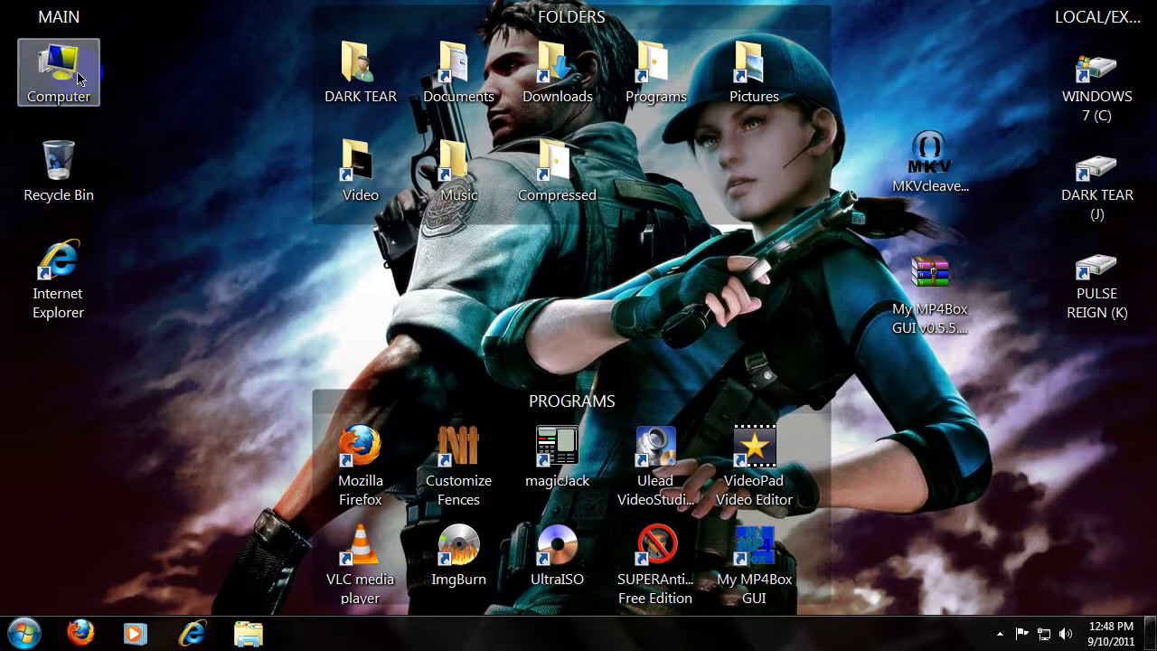
{"action": "left_click_drag", "start_coordinate": [866, 50], "coordinate": [706, 50]}
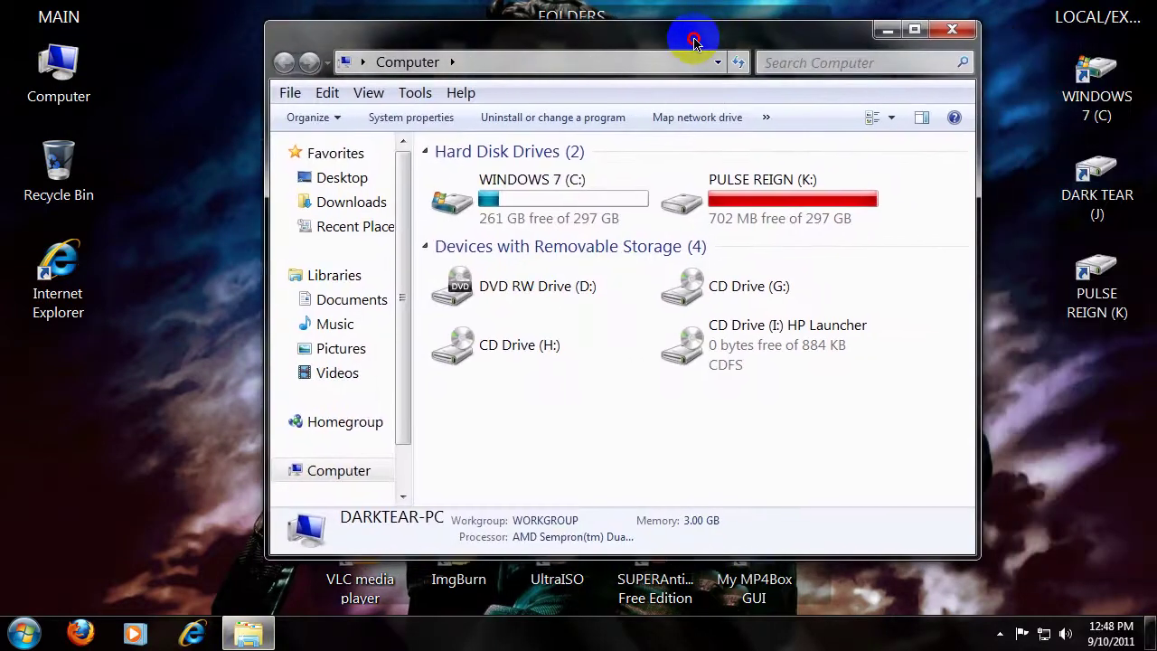
{"action": "double_click", "coordinate": [639, 197]}
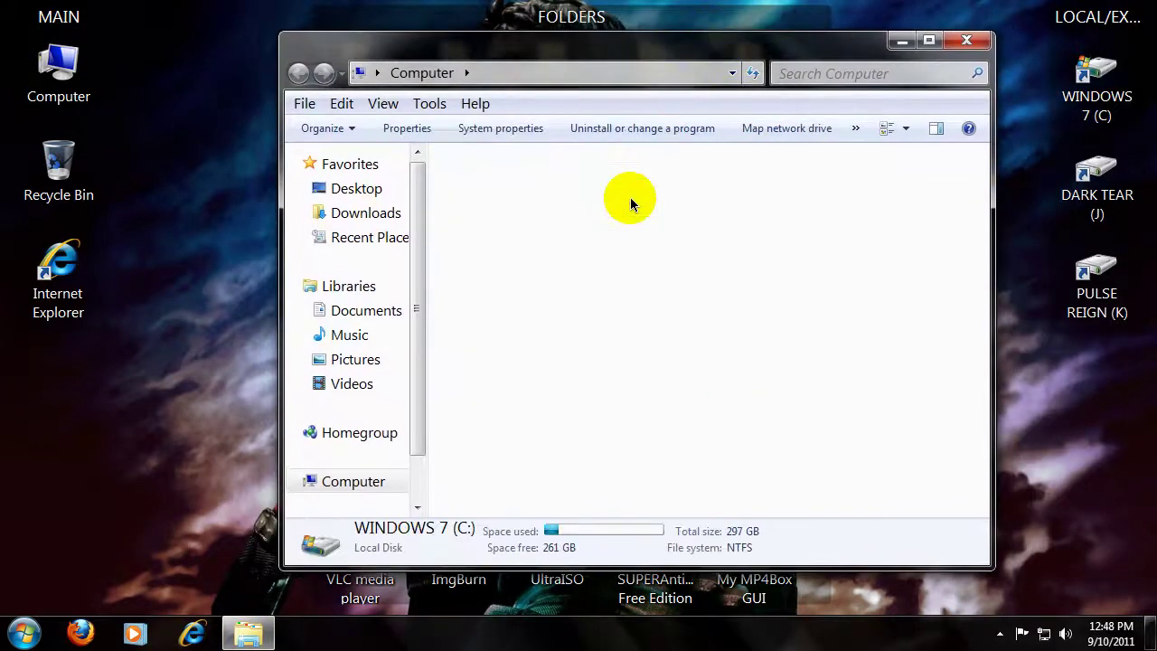
{"action": "double_click", "coordinate": [770, 222]}
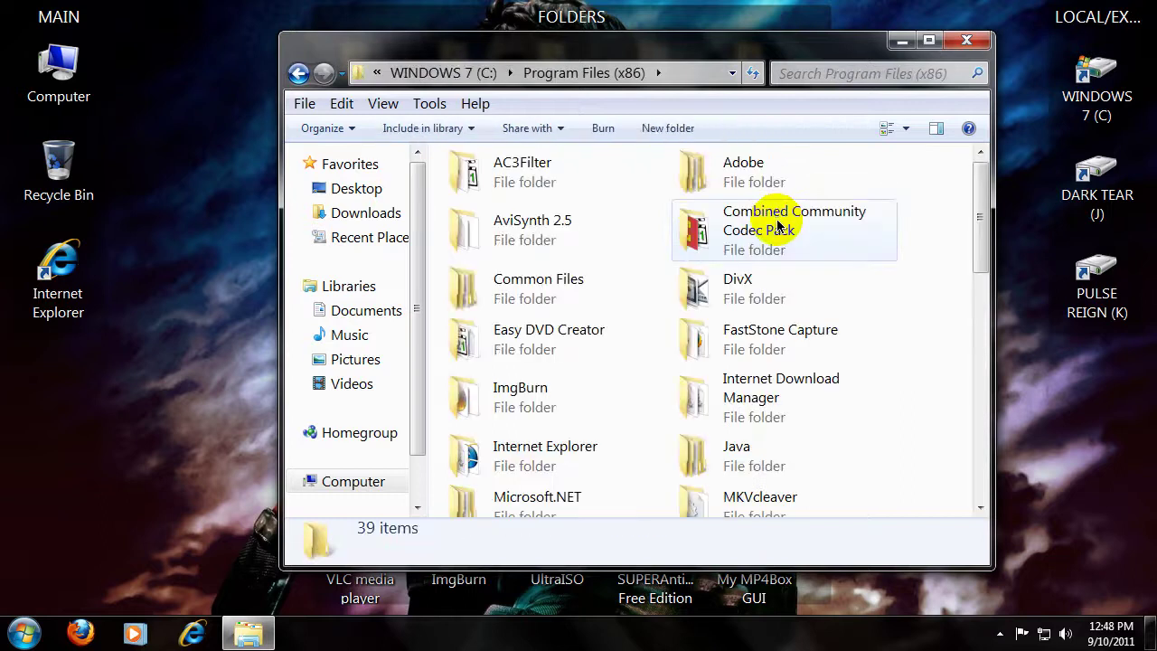
{"action": "left_click_drag", "start_coordinate": [977, 183], "coordinate": [977, 245]}
{"action": "left_click", "coordinate": [553, 333]}
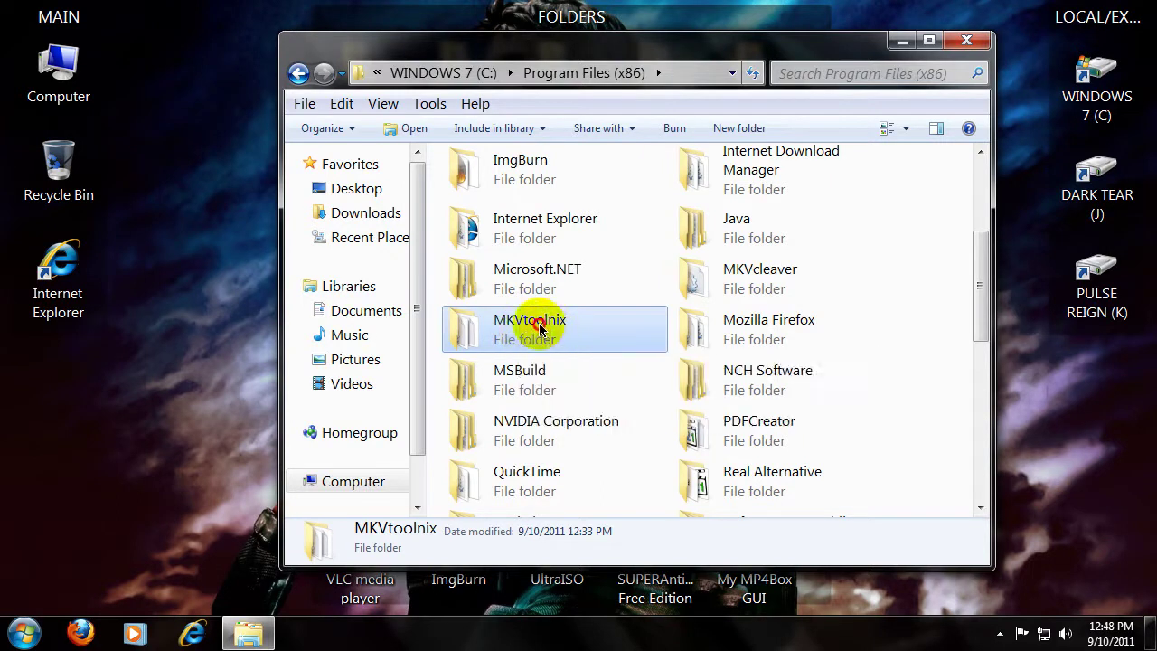
{"action": "double_click", "coordinate": [539, 330]}
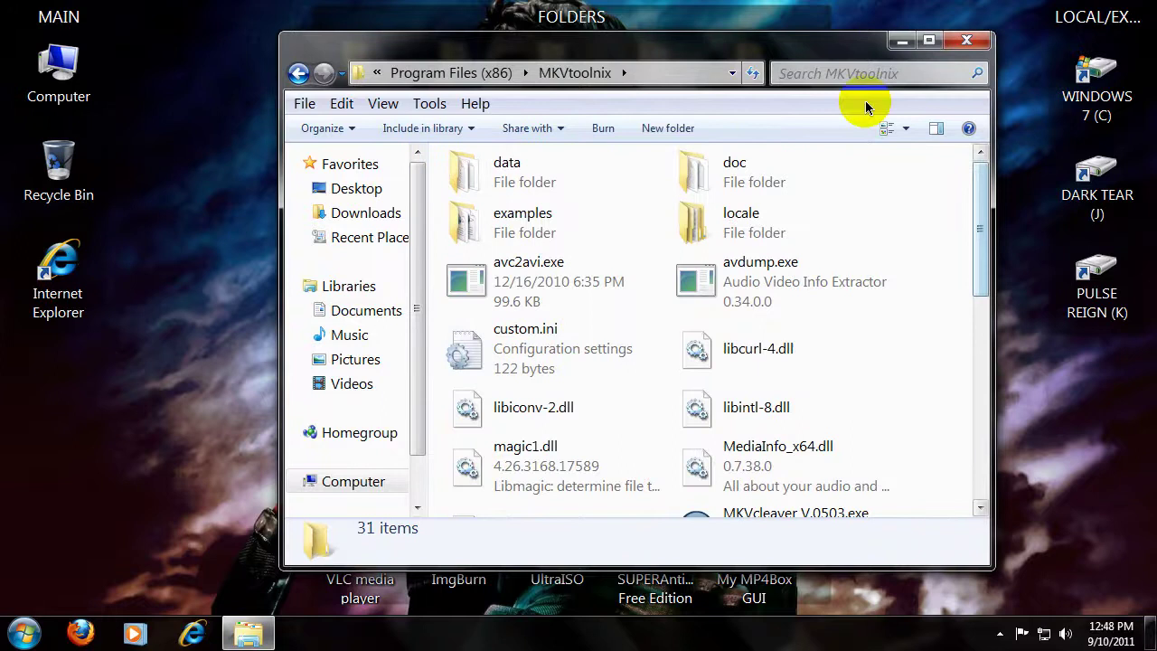
Step: Scroll the MKVtoolnix folder and select MKVcleaver V.0503.exe
{"action": "left_click_drag", "start_coordinate": [784, 52], "coordinate": [604, 53]}
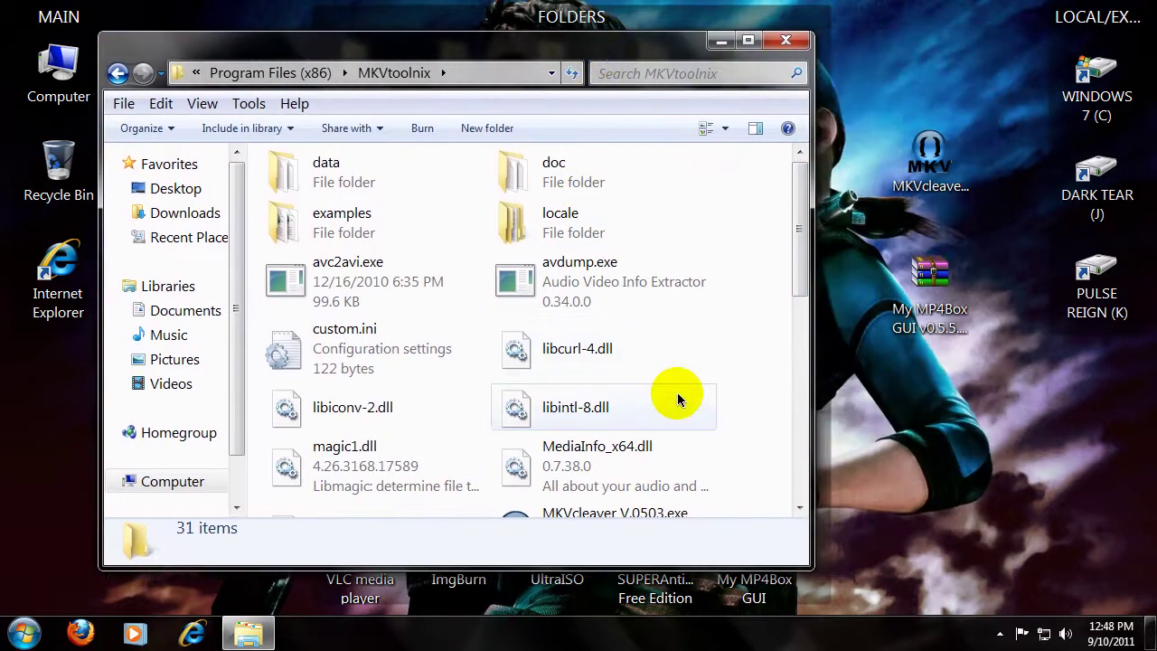
{"action": "scroll", "coordinate": [677, 392], "scroll_direction": "down", "scroll_amount": 5}
{"action": "scroll", "coordinate": [692, 383], "scroll_direction": "down", "scroll_amount": 2}
{"action": "scroll", "coordinate": [579, 253], "scroll_direction": "up", "scroll_amount": 3}
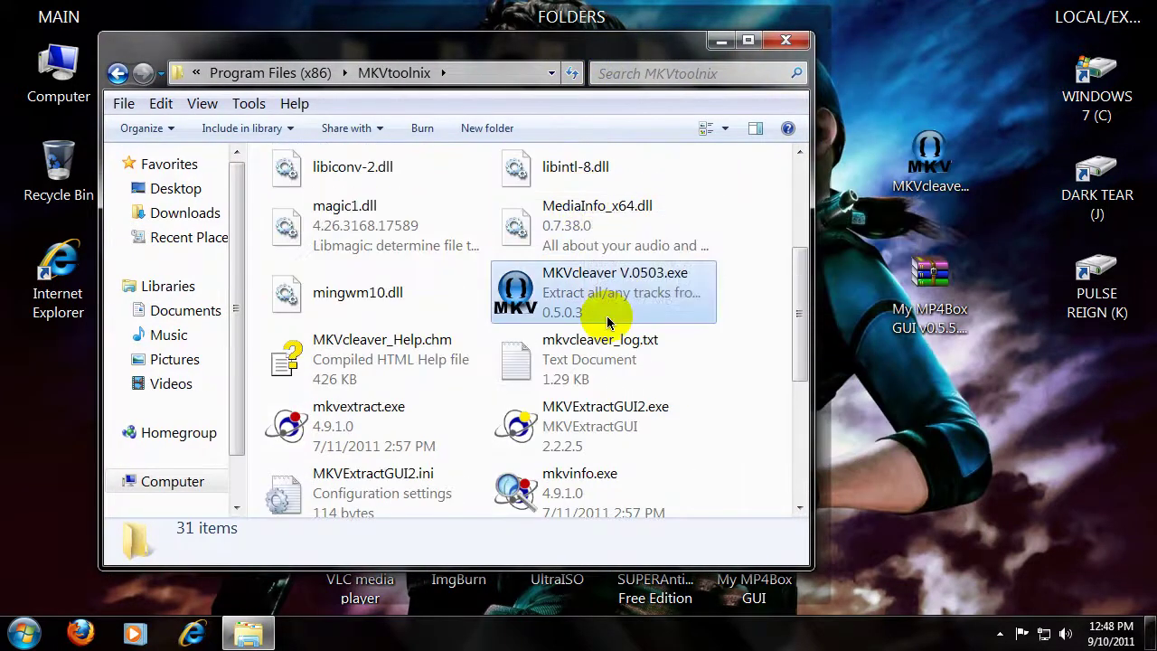
{"action": "left_click", "coordinate": [632, 299]}
Step: Send an MKVcleaver shortcut to the Desktop, then permanently delete it
{"action": "left_click_drag", "start_coordinate": [516, 43], "coordinate": [663, 44]}
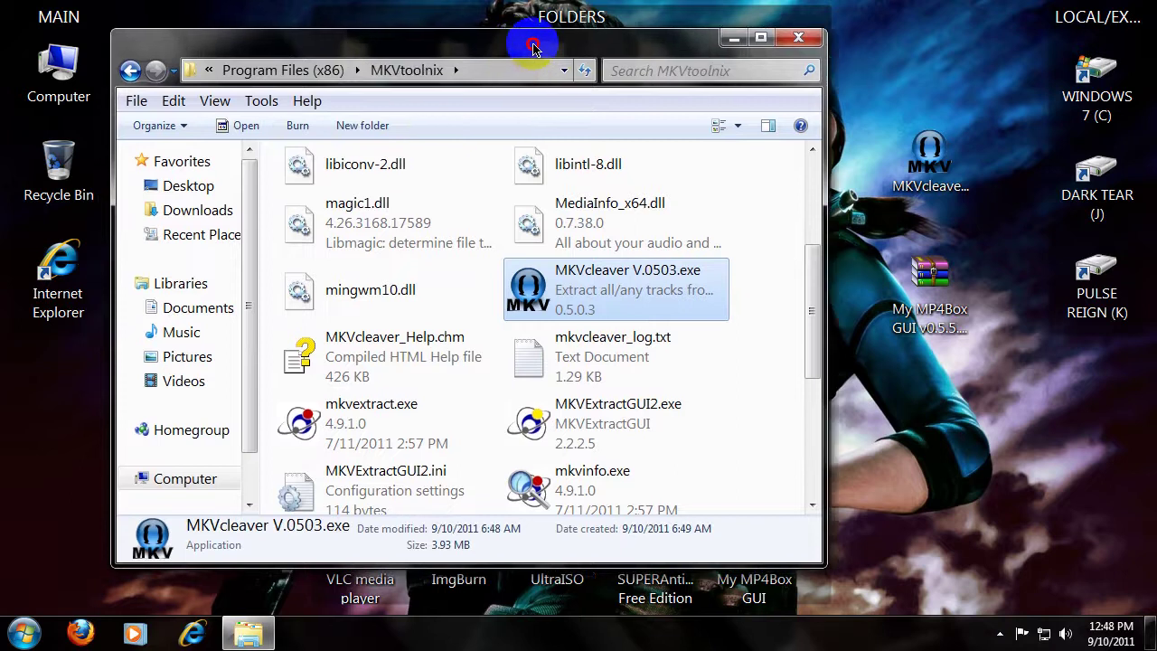
{"action": "right_click", "coordinate": [701, 288]}
{"action": "mouse_move", "coordinate": [755, 434]}
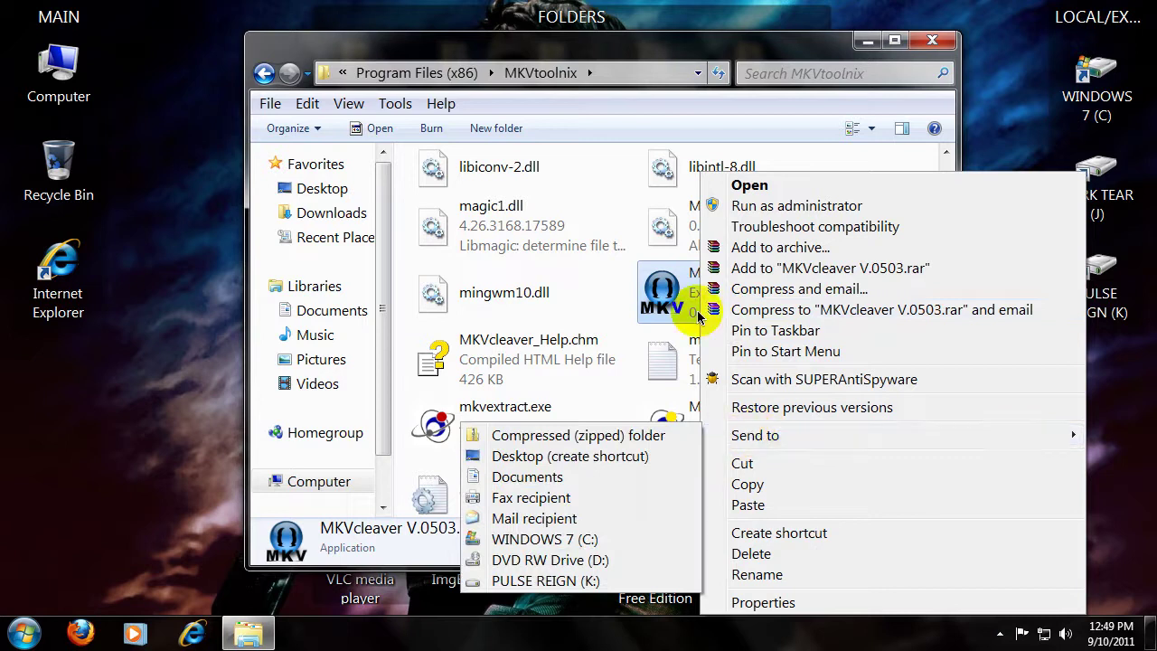
{"action": "left_click", "coordinate": [692, 287]}
{"action": "right_click", "coordinate": [684, 287]}
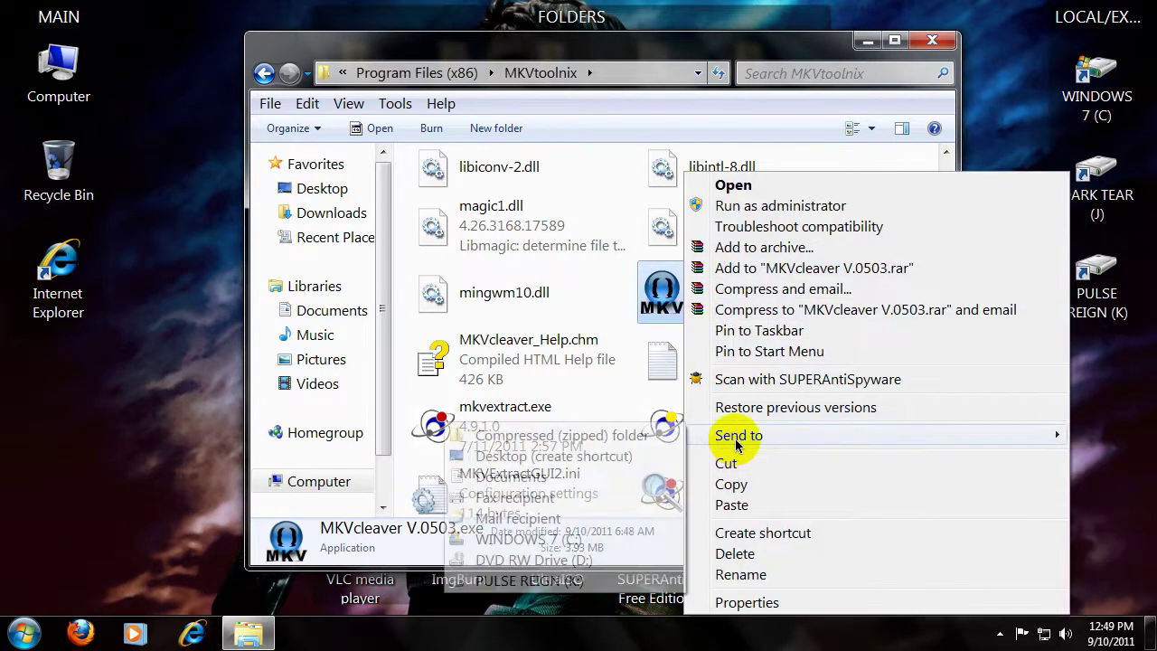
{"action": "left_click", "coordinate": [596, 463]}
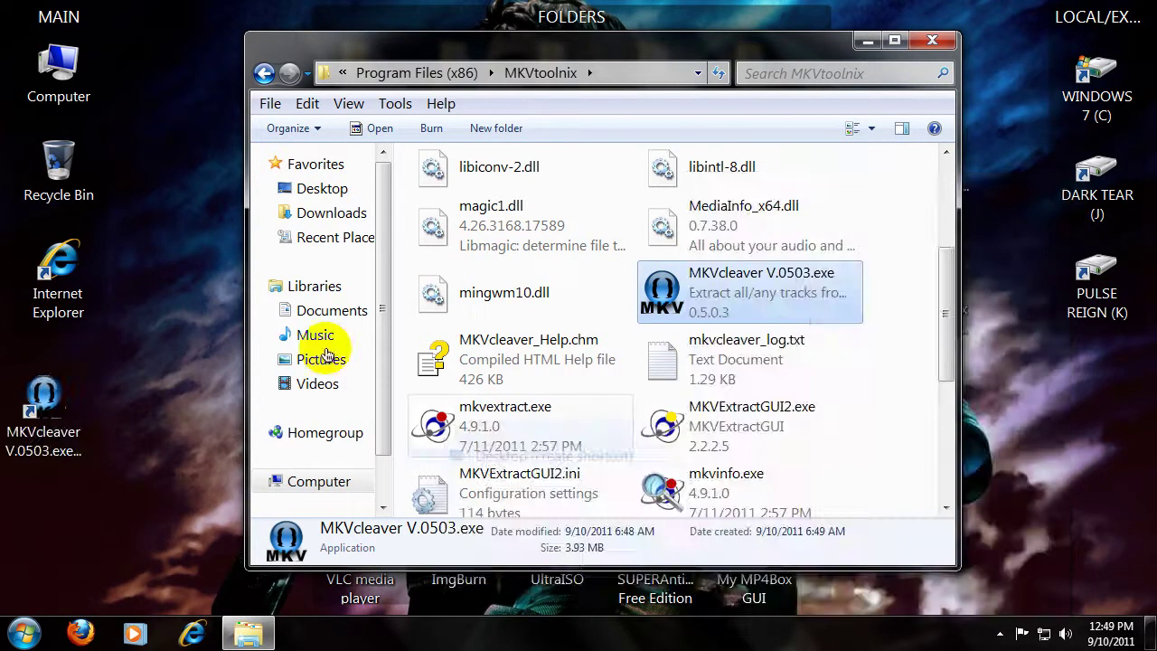
{"action": "left_click", "coordinate": [36, 411]}
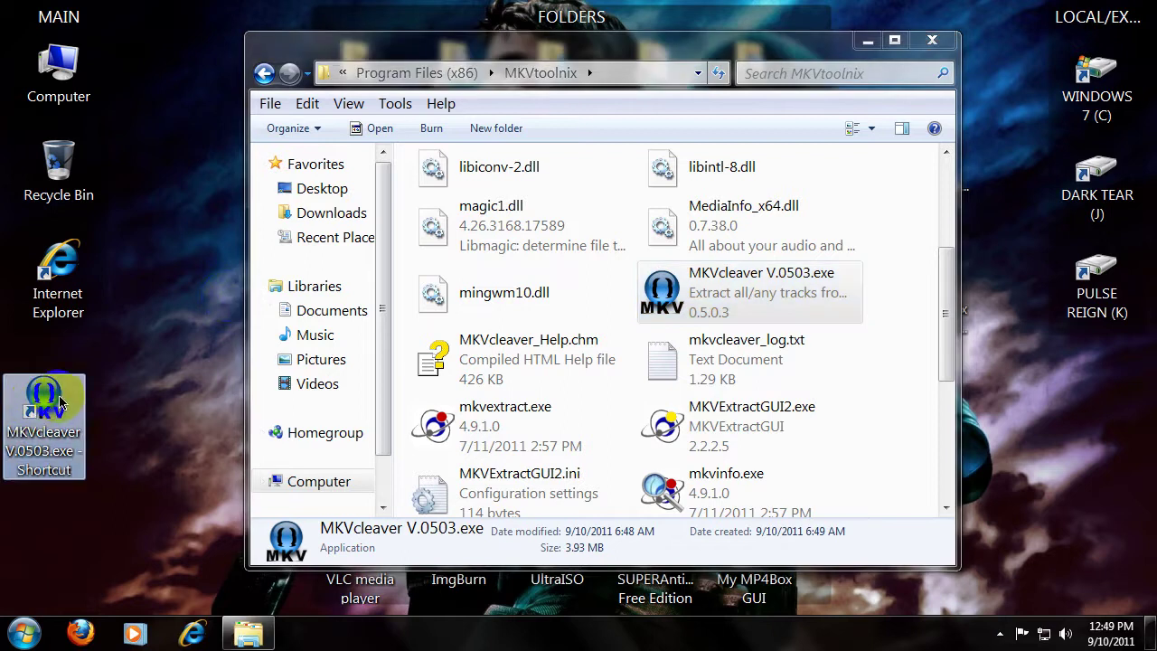
{"action": "key", "text": "shift+Delete"}
{"action": "key", "text": "Return"}
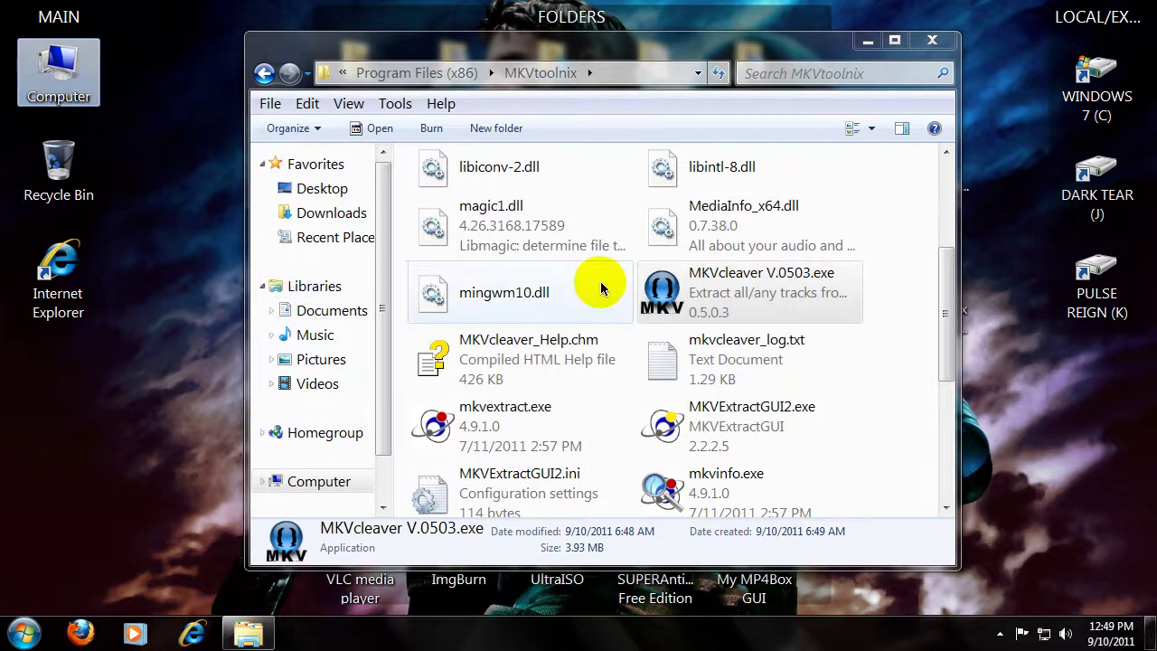
Step: Create an MKVcleaver shortcut, drag it onto the desktop, and permanently delete it
{"action": "left_click", "coordinate": [687, 280]}
{"action": "right_click", "coordinate": [700, 291]}
{"action": "left_click", "coordinate": [795, 535]}
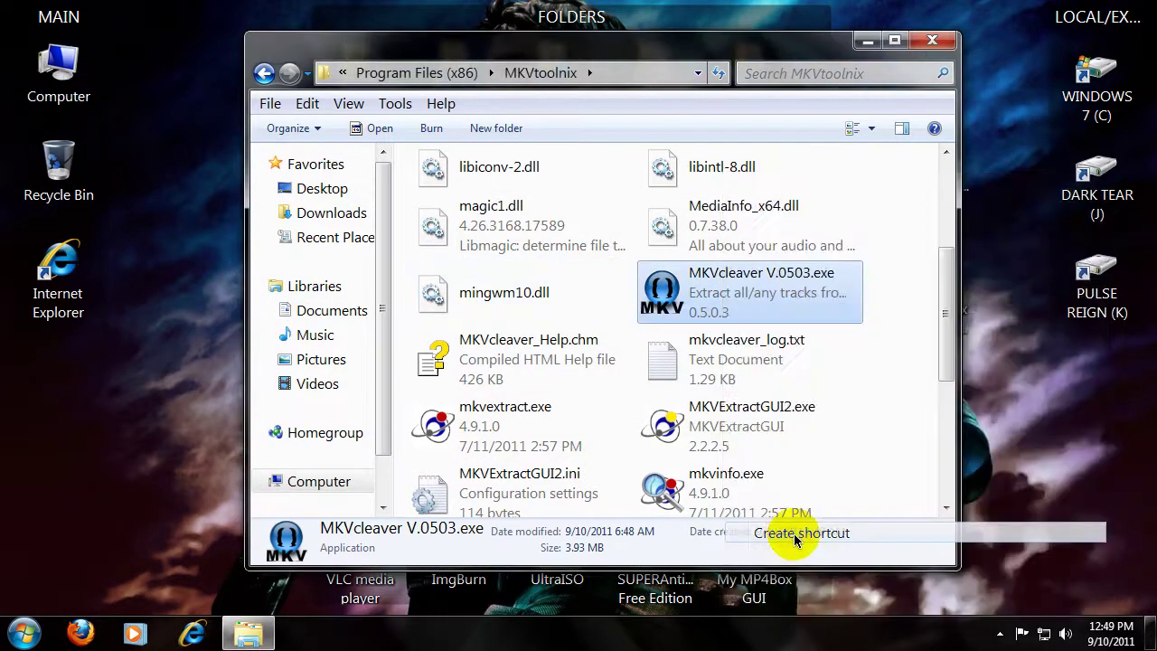
{"action": "left_click_drag", "start_coordinate": [488, 357], "coordinate": [90, 461]}
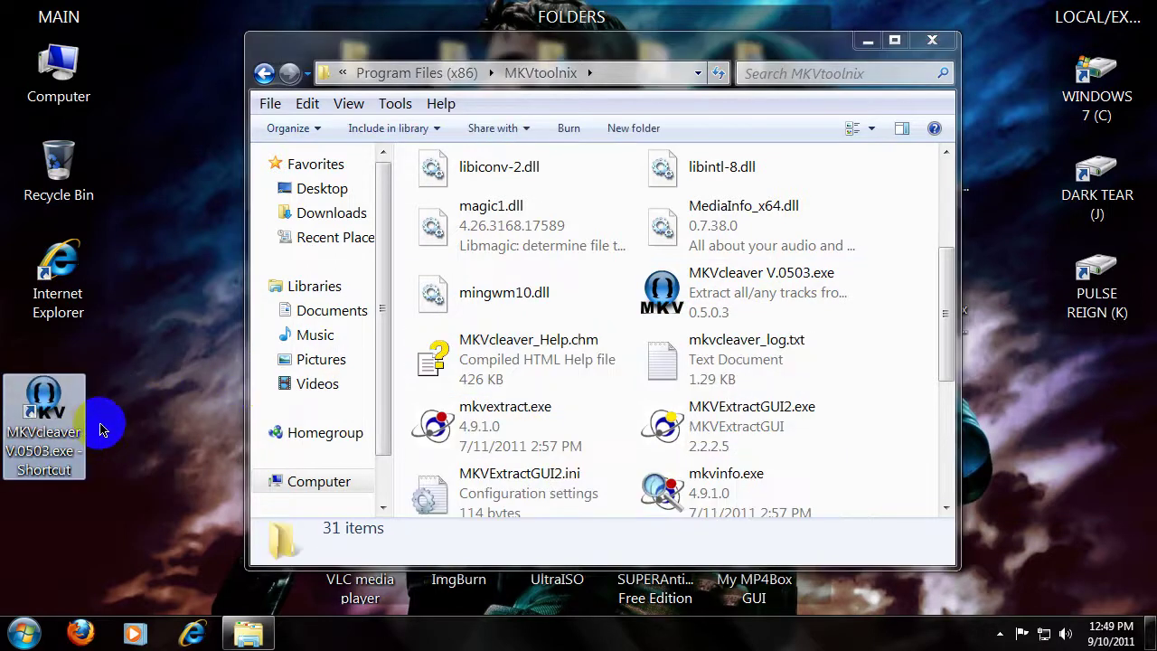
{"action": "key", "text": "shift+Delete"}
{"action": "key", "text": "Return"}
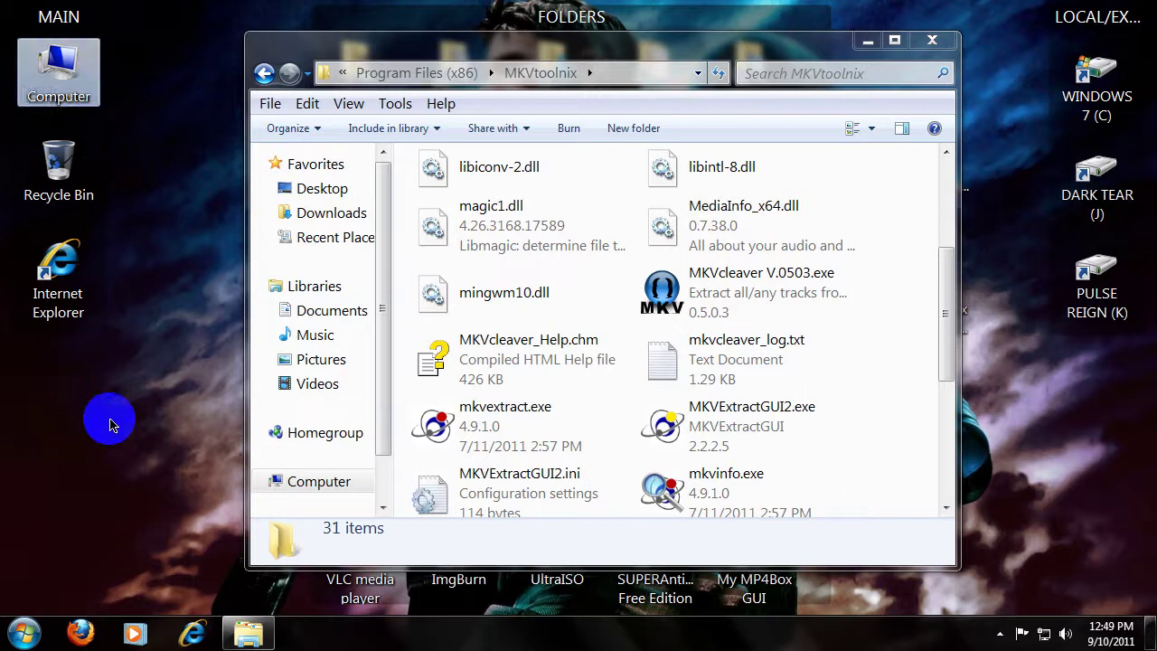
Step: Close the MKVtoolnix folder and permanently delete MKVcleaver_x64_v0503.exe from the desktop
{"action": "left_click", "coordinate": [948, 50]}
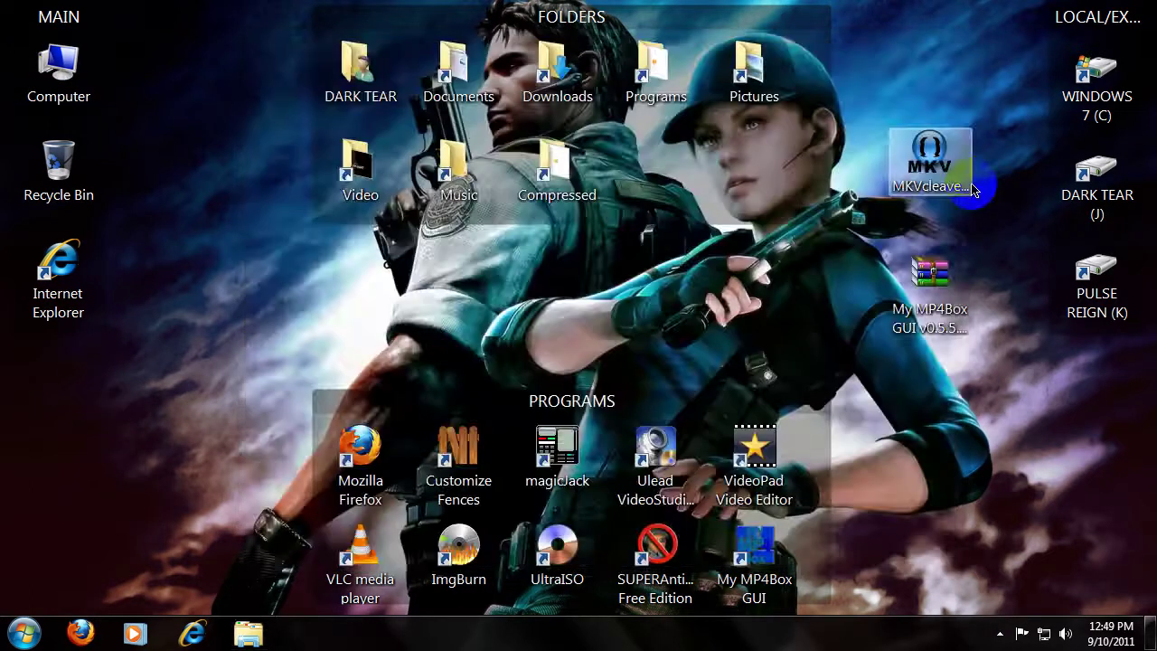
{"action": "left_click", "coordinate": [936, 183]}
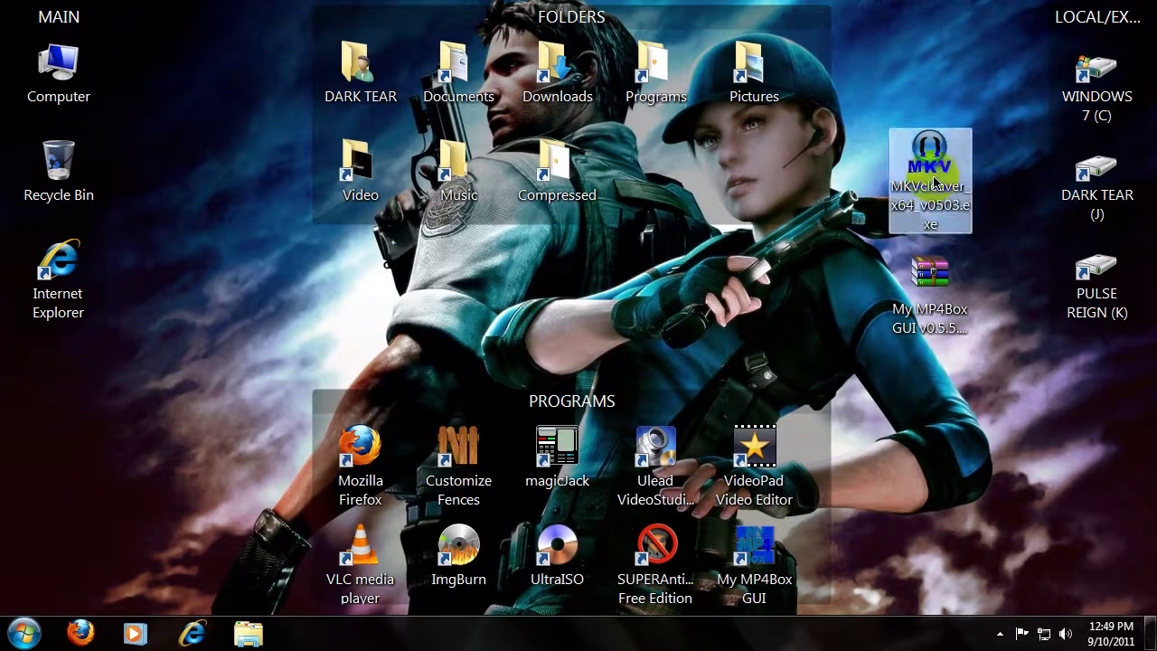
{"action": "key", "text": "shift+Delete"}
{"action": "key", "text": "Return"}
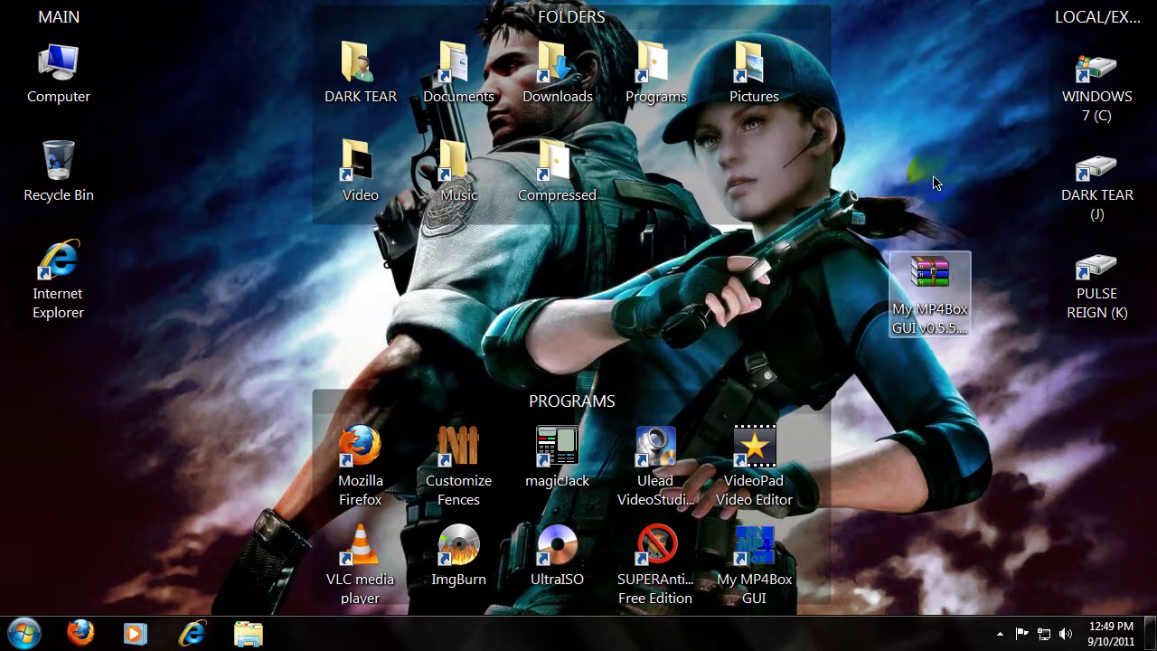
Step: Extract My MP4Box GUI v0.5.5.4.7z here, delete the archive, and place Setup.exe beside DARK TEAR
{"action": "left_click_drag", "start_coordinate": [931, 281], "coordinate": [945, 69]}
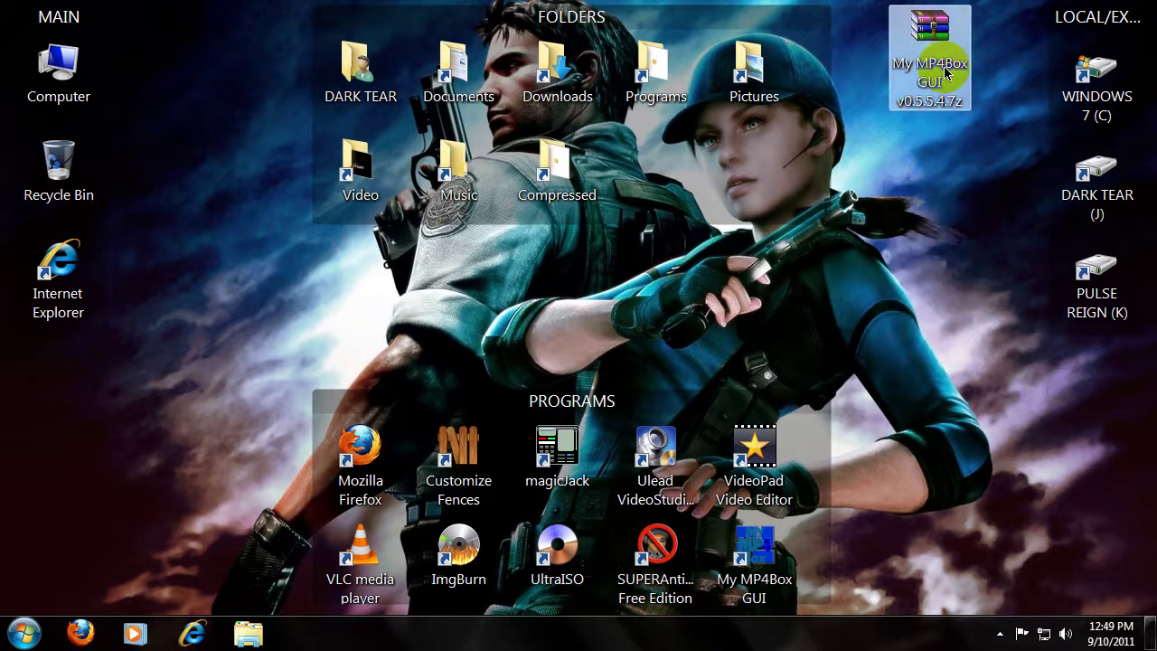
{"action": "right_click", "coordinate": [932, 29]}
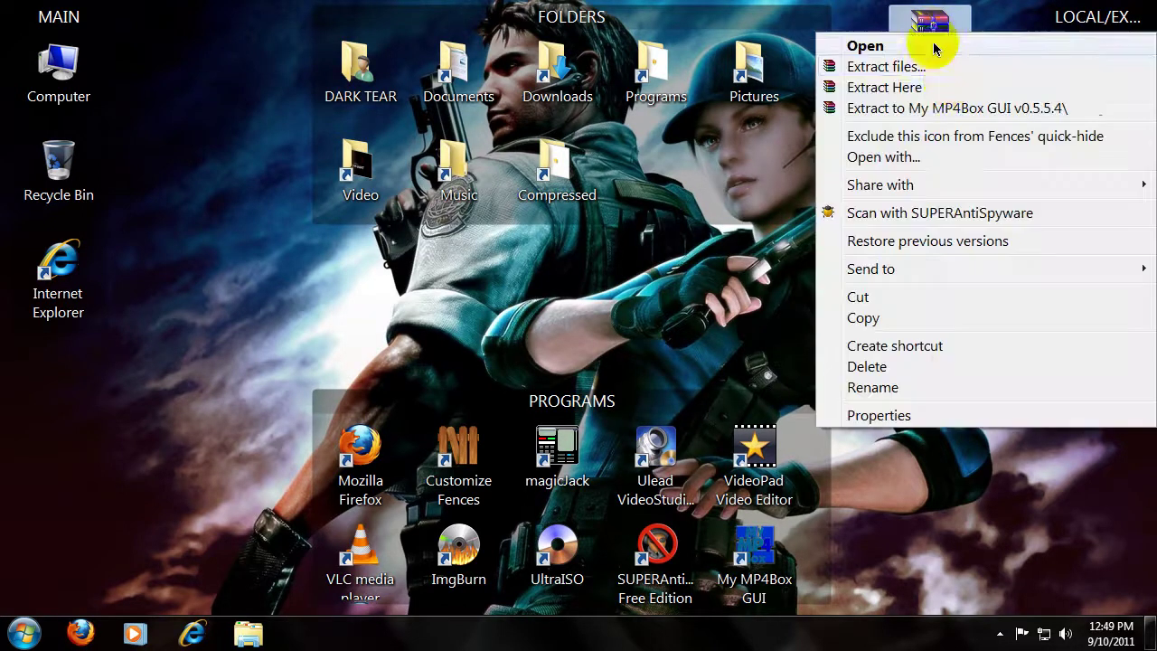
{"action": "left_click", "coordinate": [907, 87]}
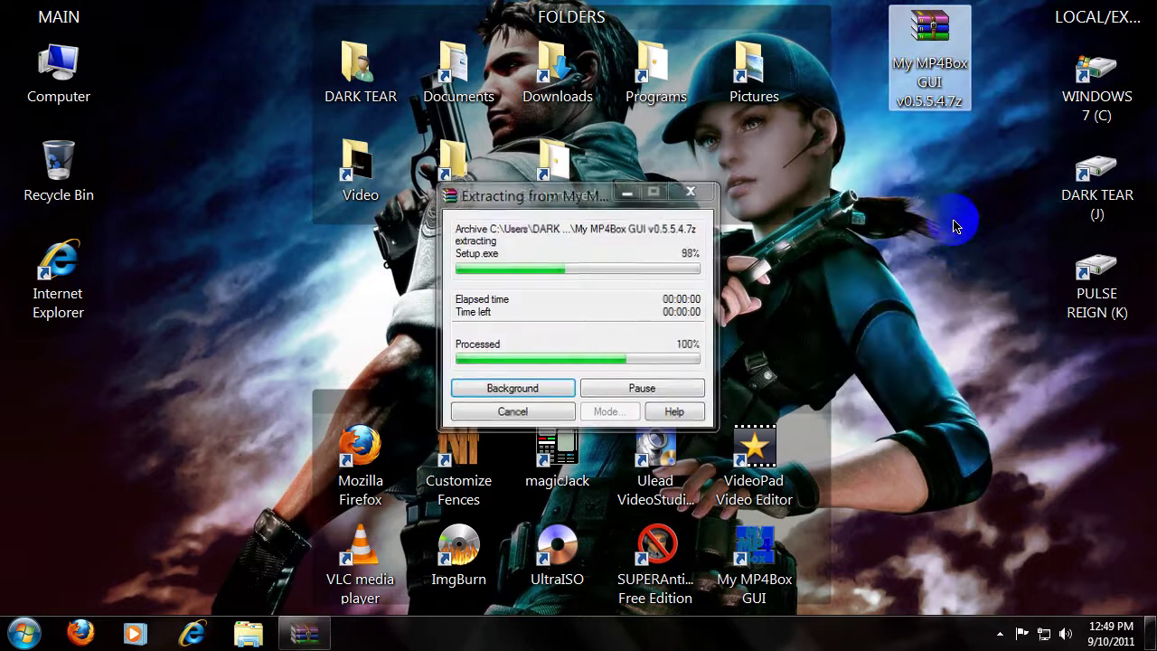
{"action": "left_click", "coordinate": [931, 62]}
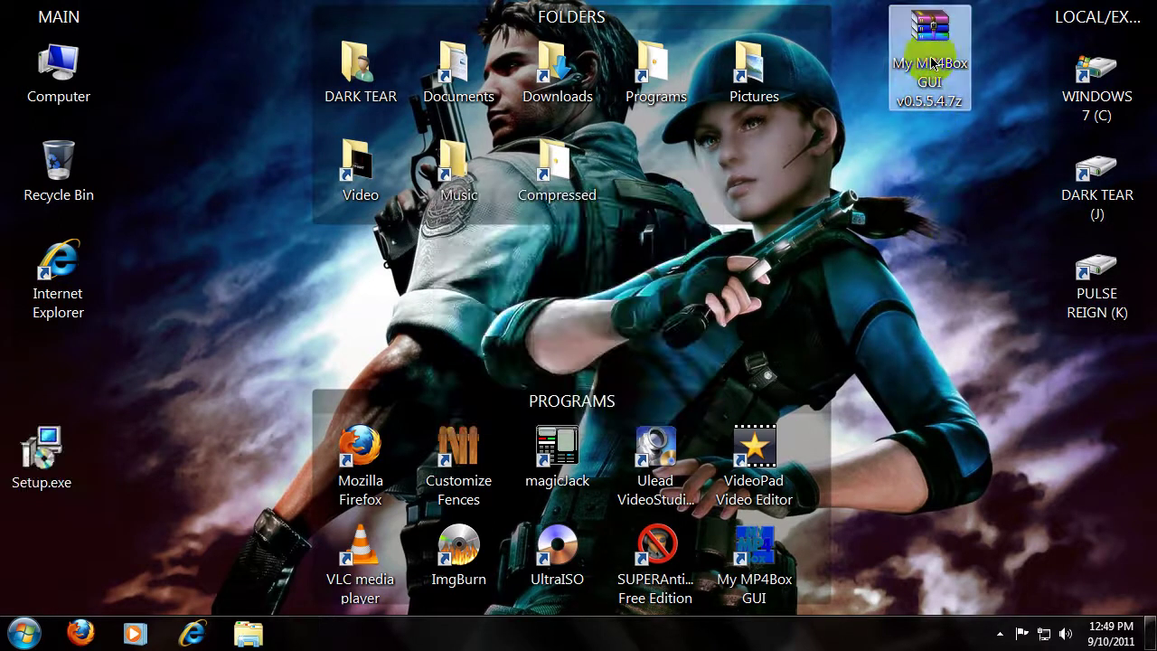
{"action": "key", "text": "Delete"}
{"action": "key", "text": "Return"}
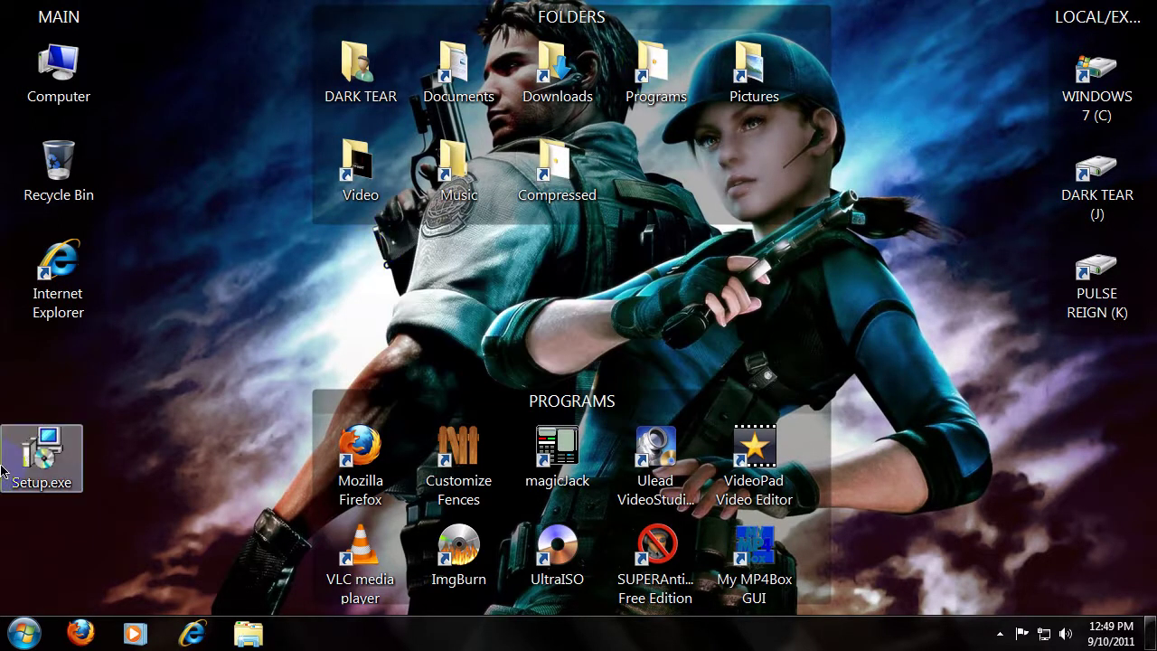
{"action": "left_click_drag", "start_coordinate": [3, 468], "coordinate": [972, 187]}
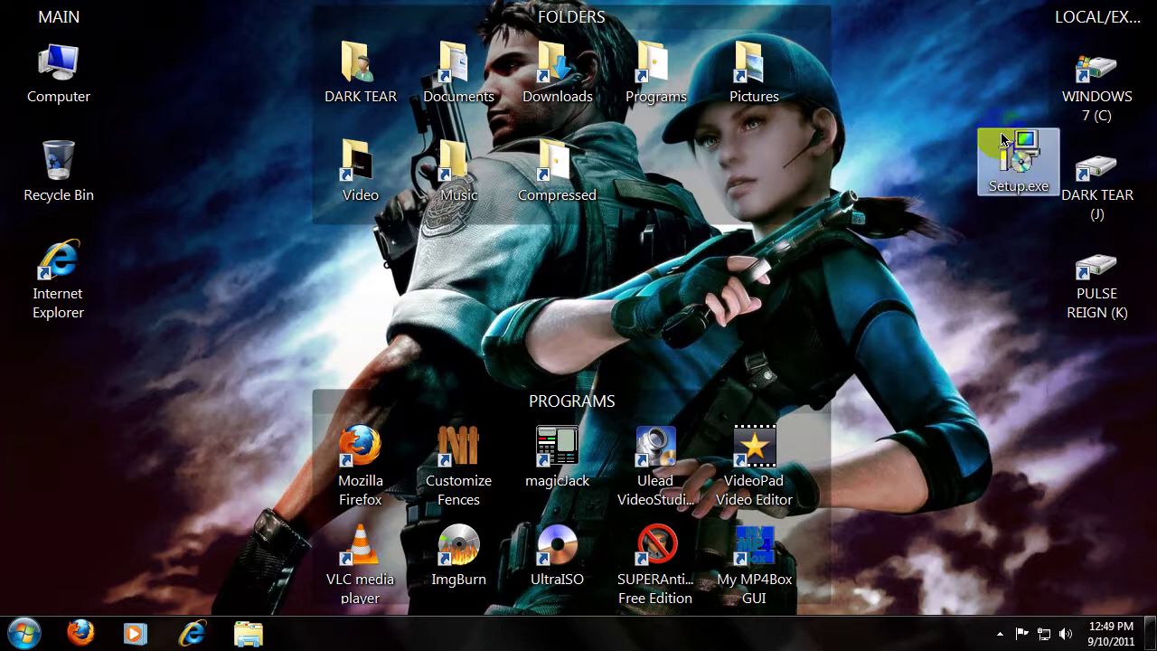
Step: Run Setup.exe, accept the license and keep defaults up to Ready to Install
{"action": "double_click", "coordinate": [1028, 155]}
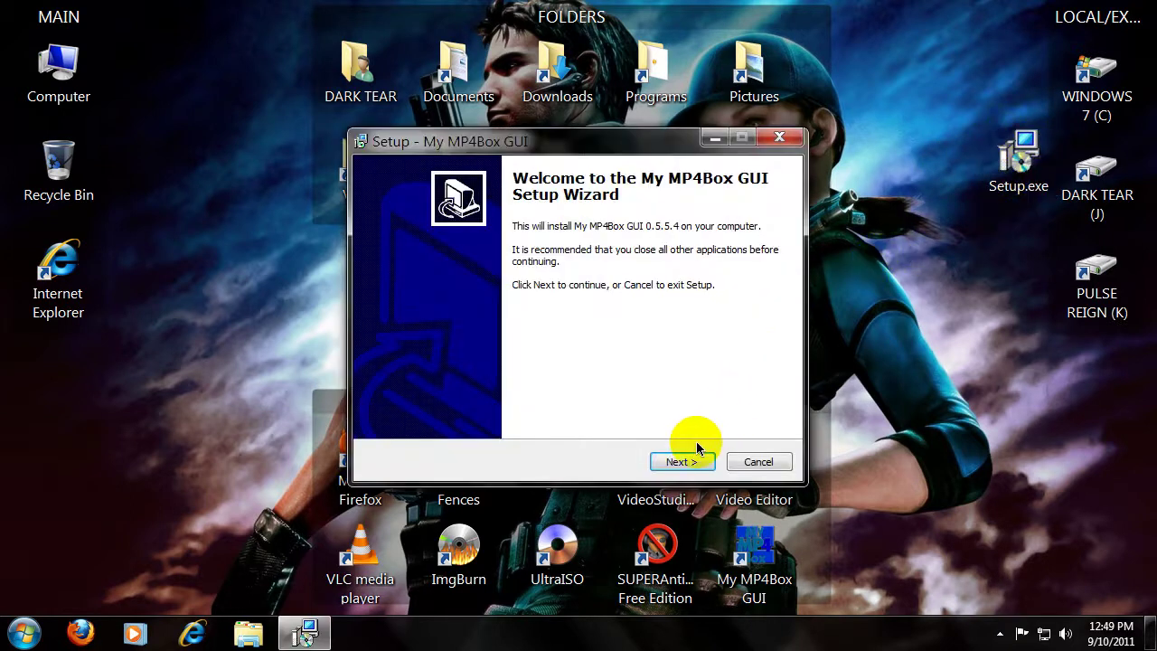
{"action": "left_click", "coordinate": [702, 468]}
{"action": "left_click", "coordinate": [440, 405]}
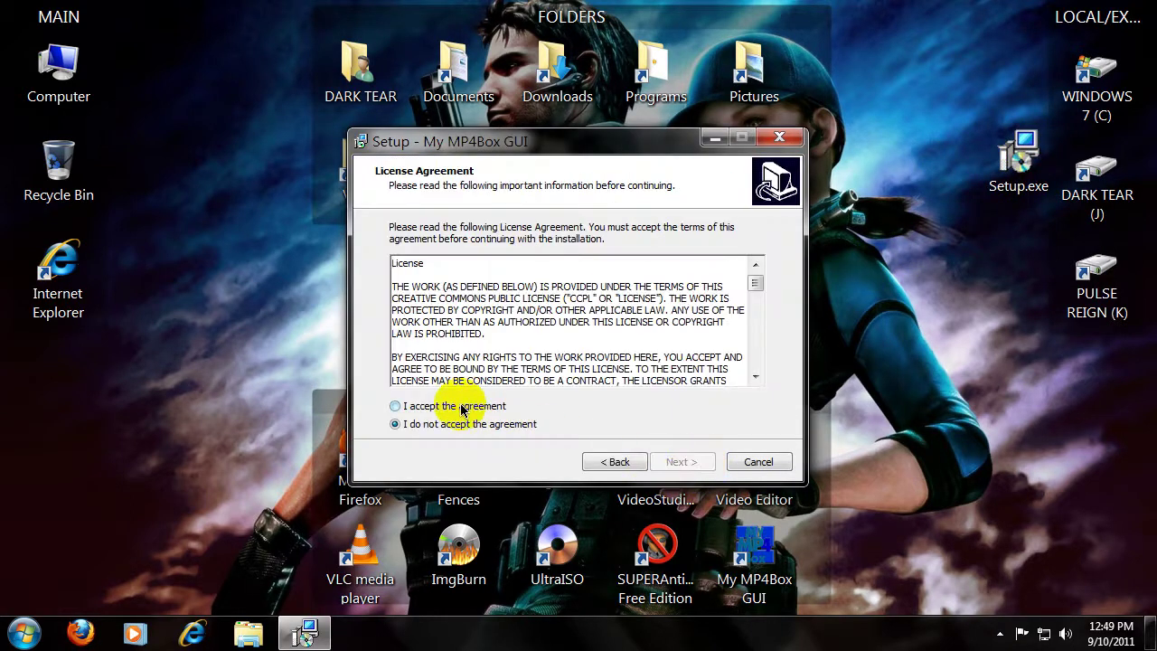
{"action": "left_click", "coordinate": [668, 465]}
{"action": "left_click", "coordinate": [673, 465]}
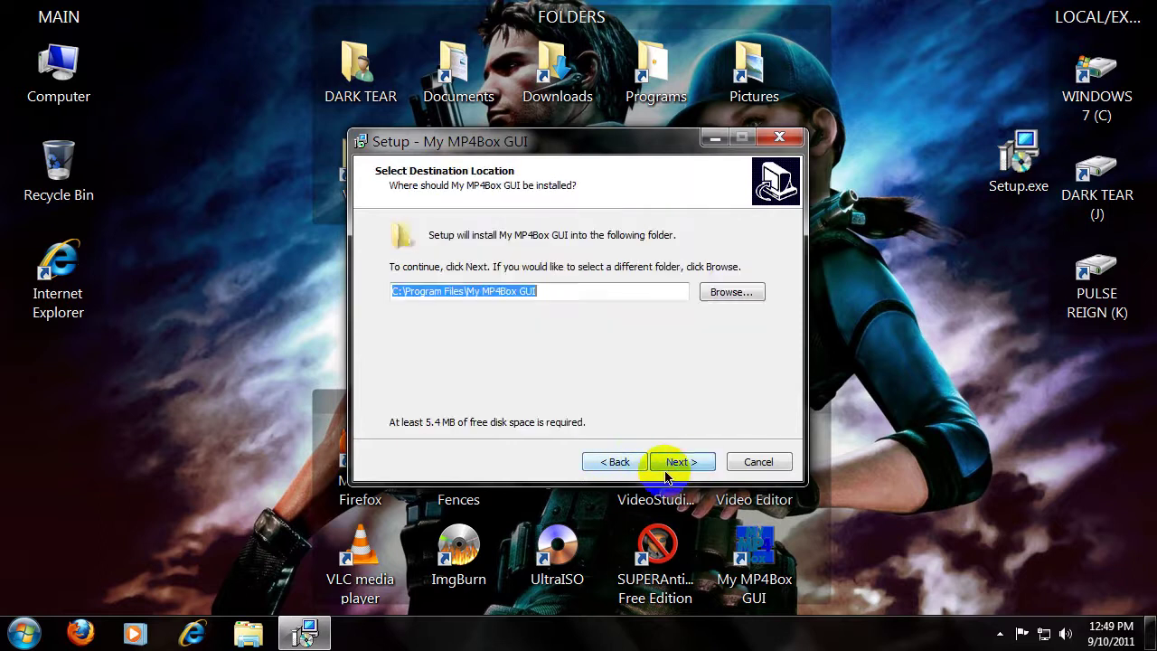
{"action": "left_click", "coordinate": [693, 469]}
{"action": "left_click", "coordinate": [705, 465]}
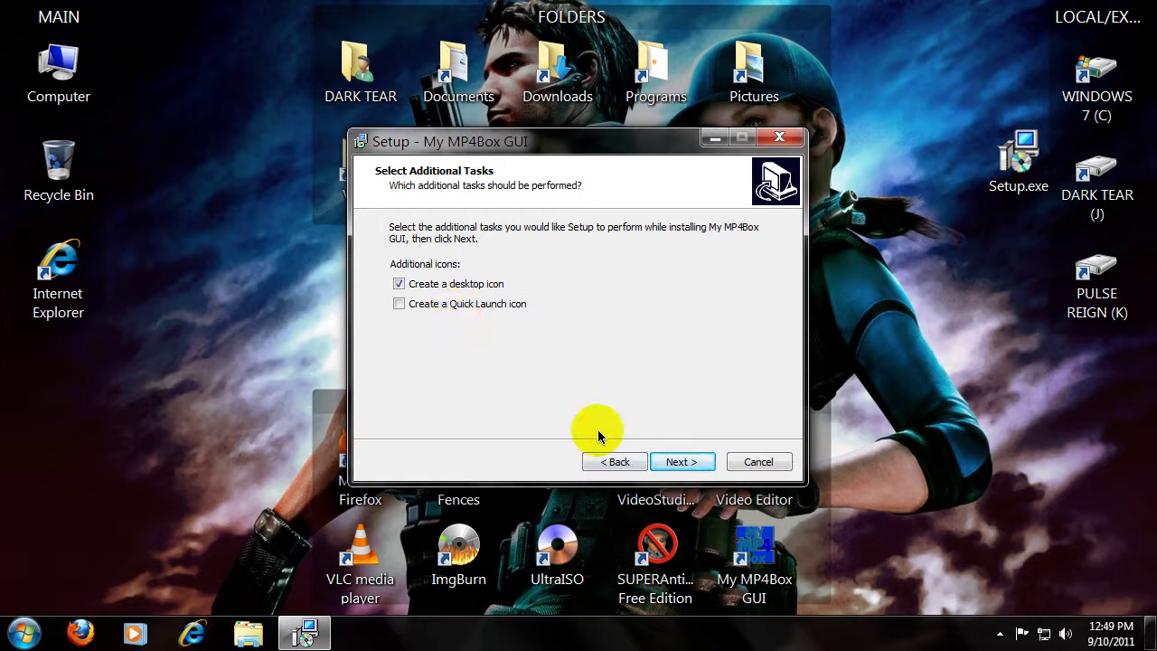
{"action": "left_click", "coordinate": [683, 464]}
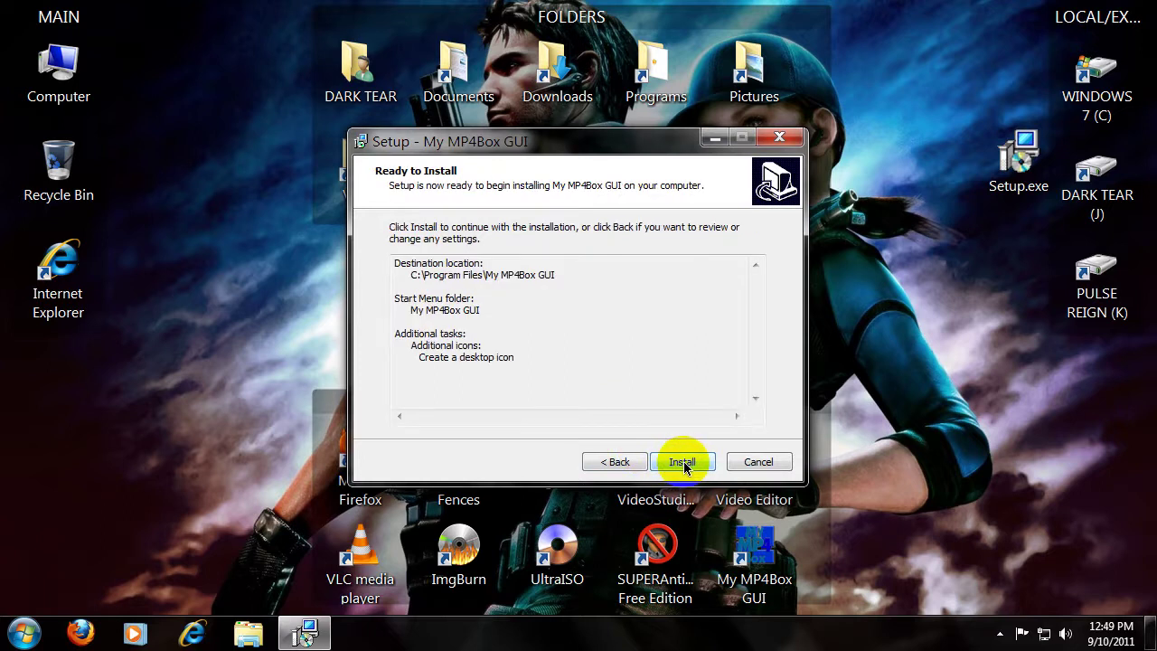
Step: Cancel and exit the setup, then drag Setup.exe into the Recycle Bin
{"action": "left_click", "coordinate": [758, 462]}
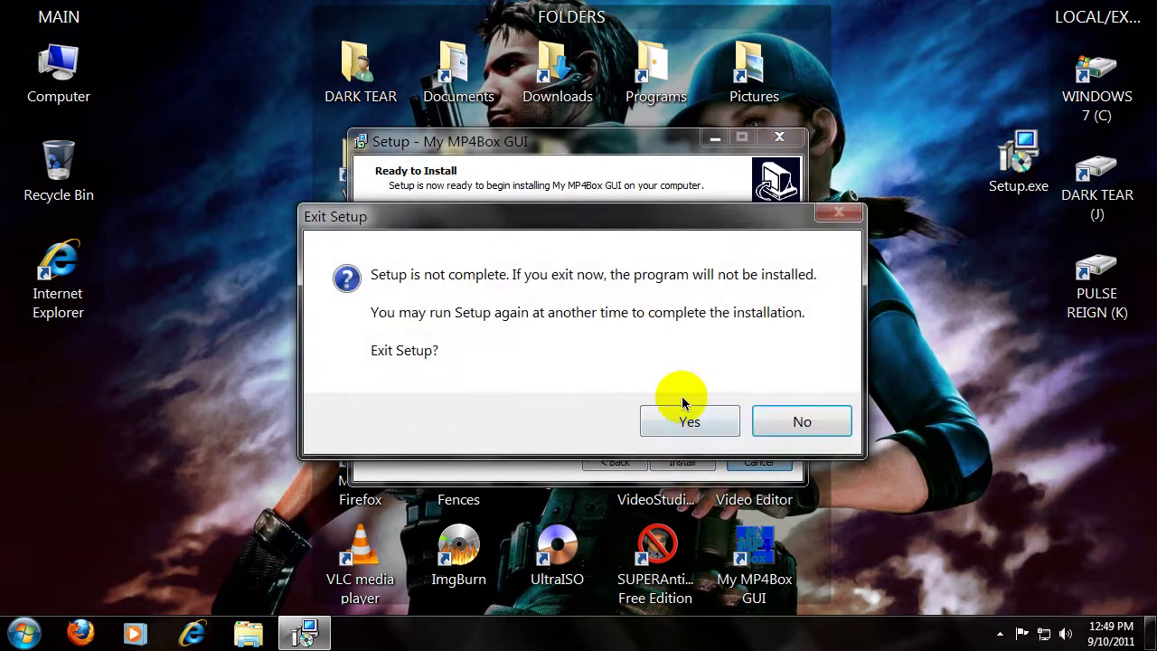
{"action": "left_click", "coordinate": [678, 425]}
{"action": "left_click_drag", "start_coordinate": [1003, 168], "coordinate": [60, 154]}
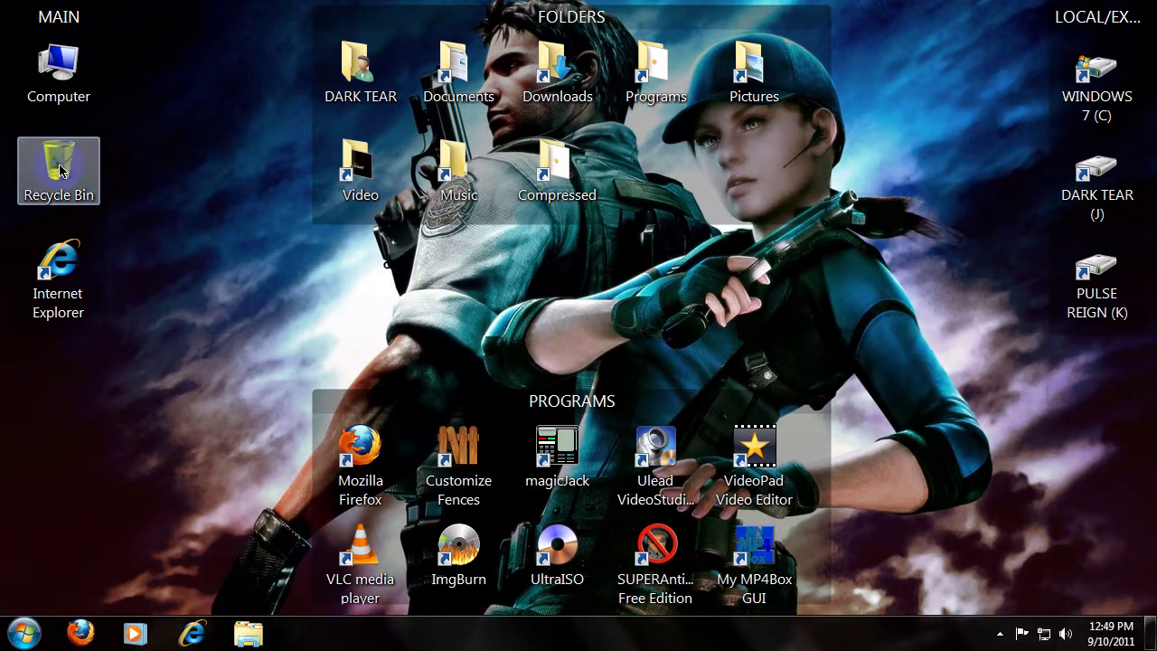
Step: Empty the Recycle Bin, permanently deleting Setup.exe
{"action": "right_click", "coordinate": [60, 154]}
{"action": "left_click", "coordinate": [168, 179]}
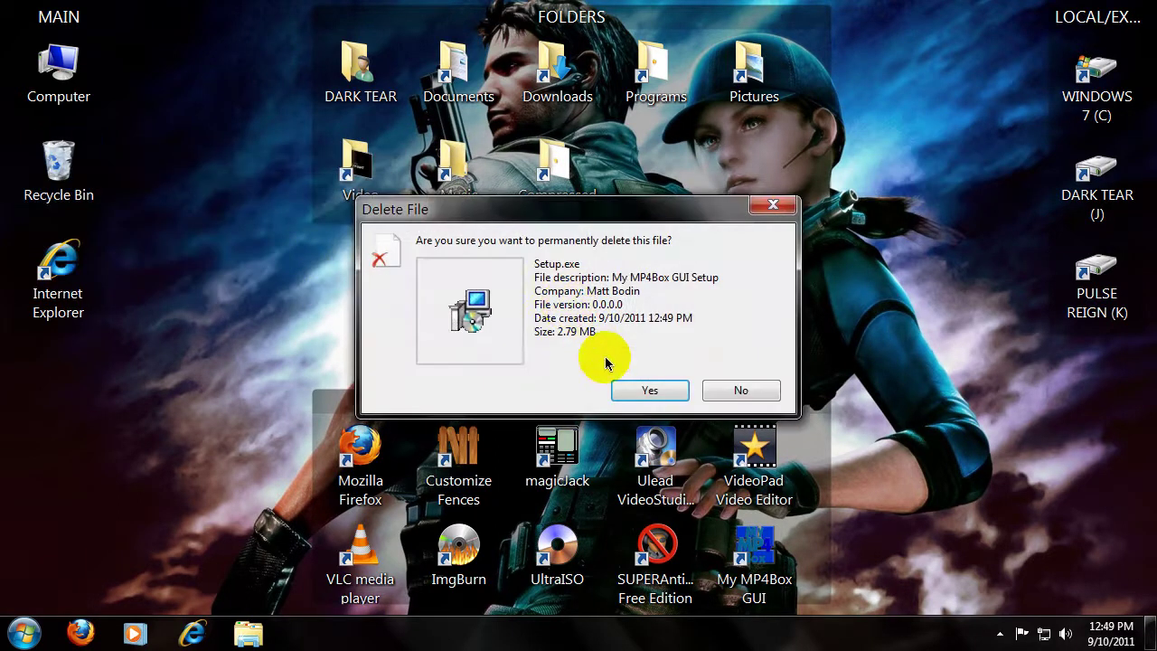
{"action": "left_click", "coordinate": [678, 388]}
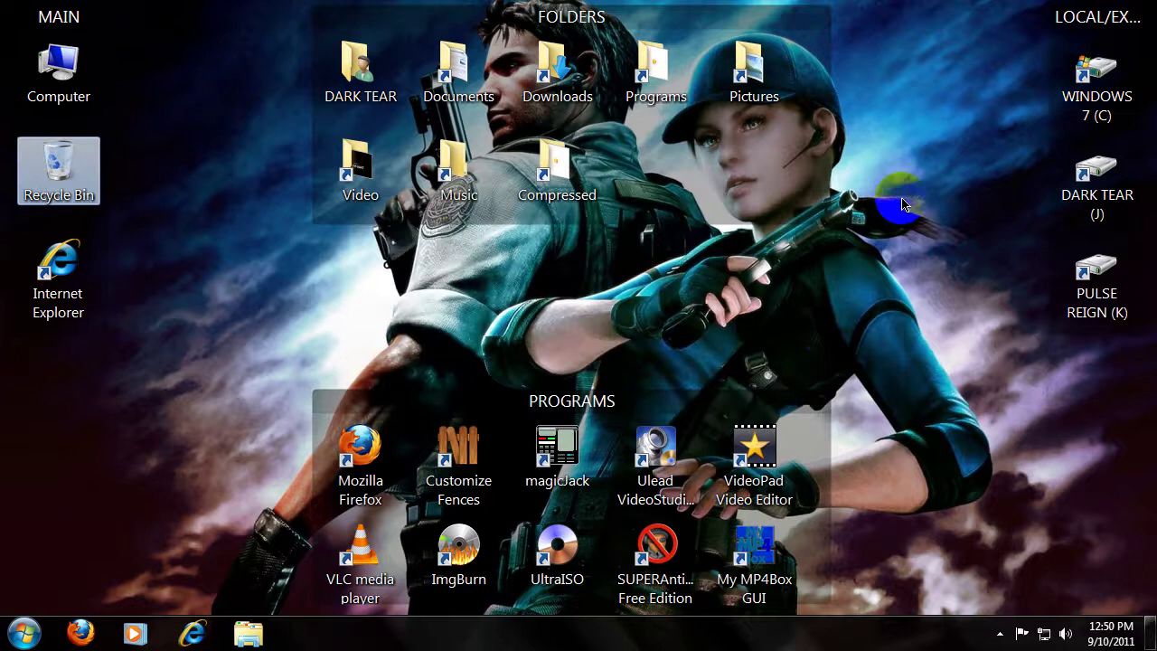
Step: Scroll the Programs fence down to bring the MKVcleaver V.0503 shortcut into view
{"action": "scroll", "coordinate": [813, 452], "scroll_direction": "down", "scroll_amount": 2}
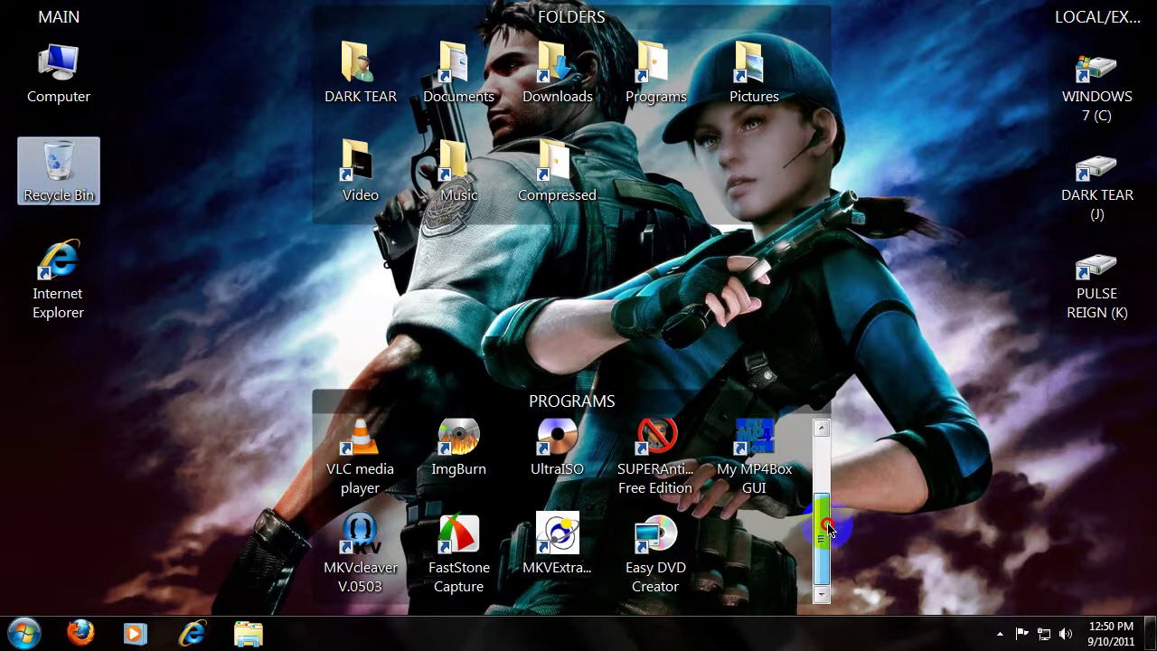
{"action": "left_click", "coordinate": [720, 476]}
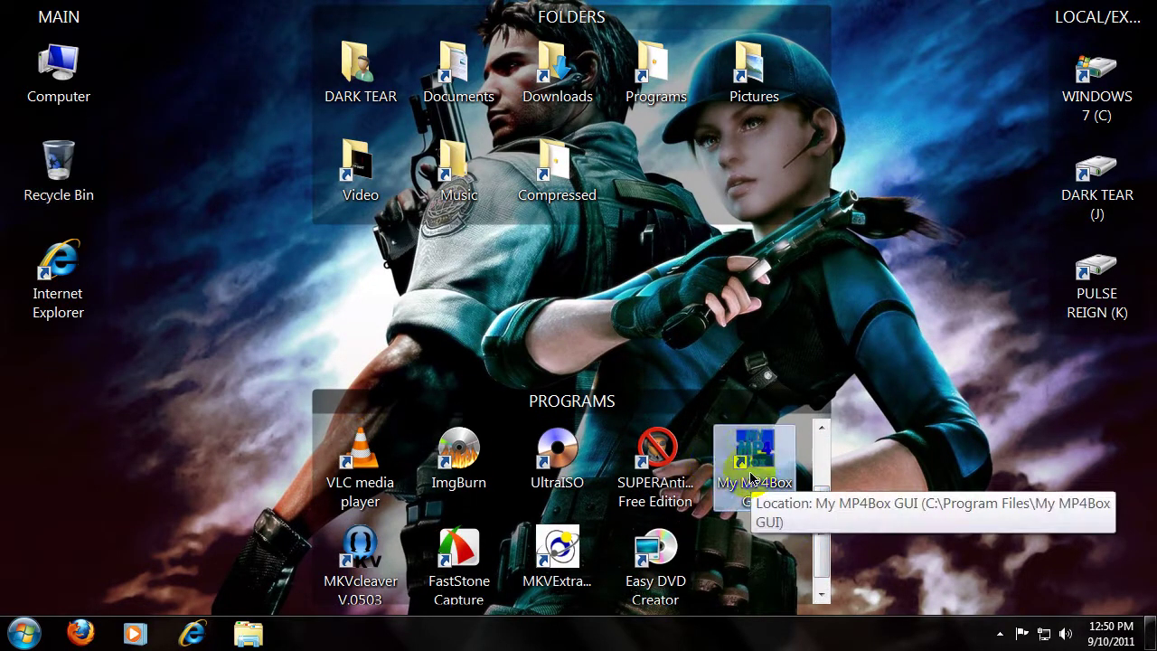
{"action": "left_click", "coordinate": [384, 569]}
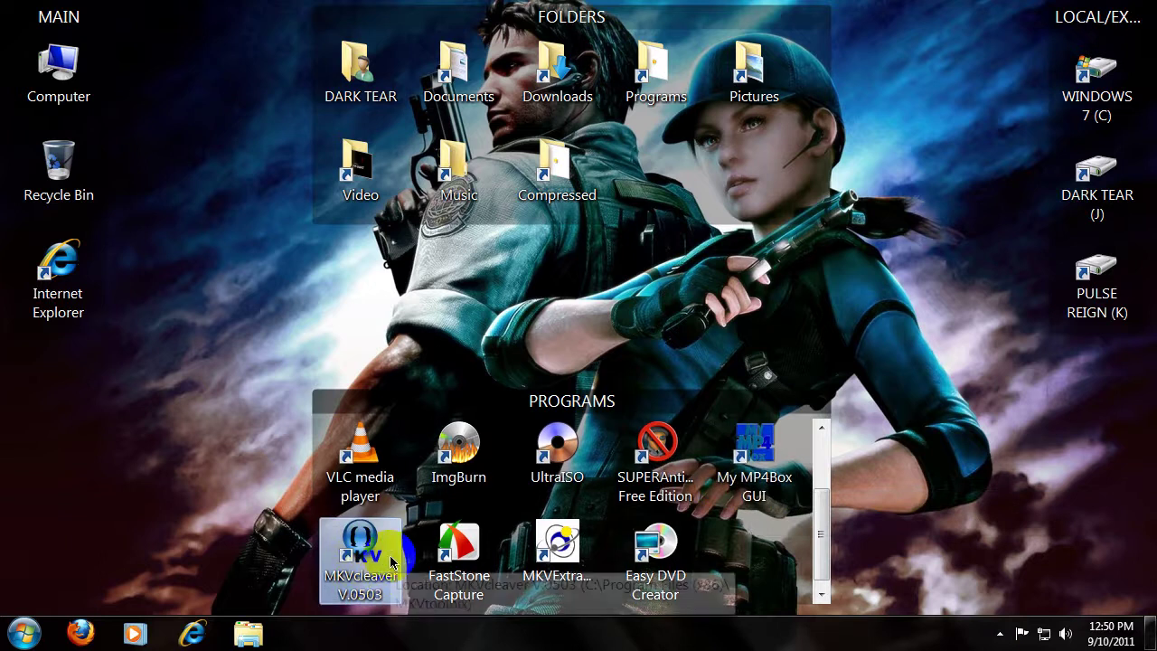
{"action": "left_click", "coordinate": [818, 547]}
Step: Launch MKVcleaver and open the Darker Than Black episode 19 MKV for processing
{"action": "scroll", "coordinate": [824, 526], "scroll_direction": "down", "scroll_amount": 1}
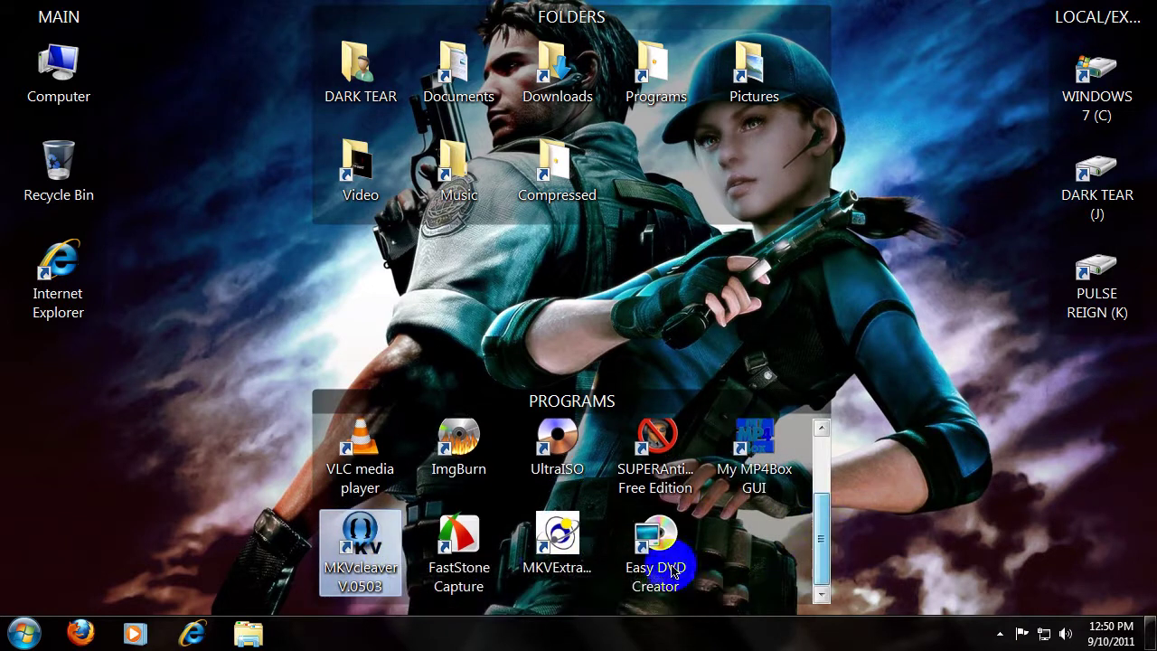
{"action": "double_click", "coordinate": [359, 550]}
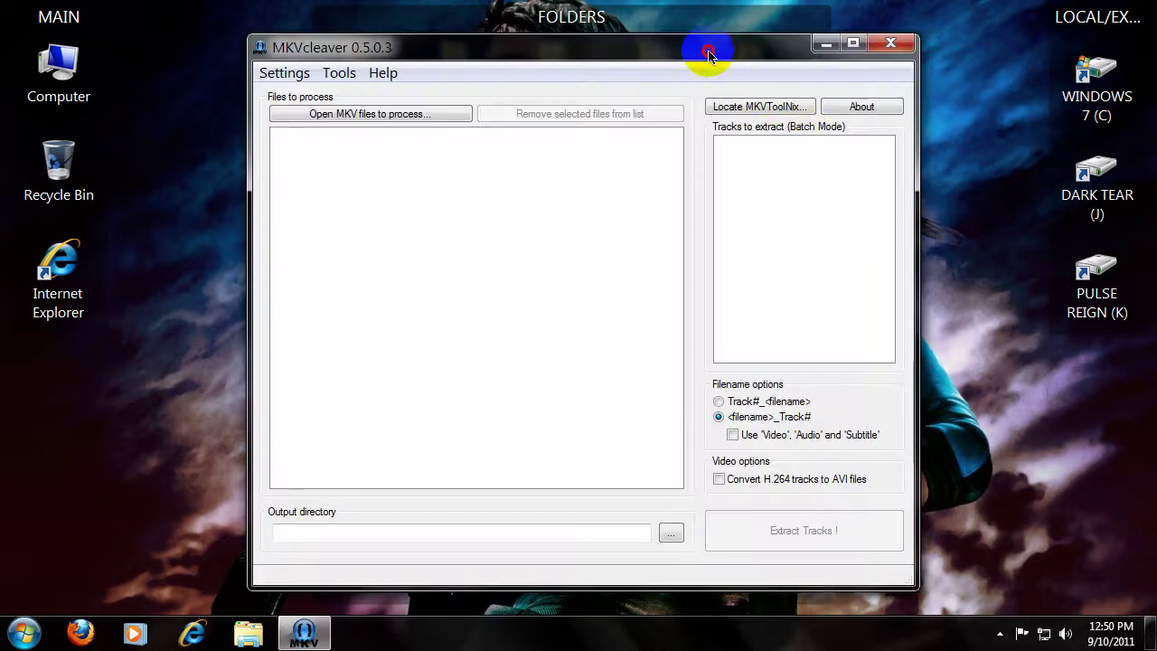
{"action": "left_click_drag", "start_coordinate": [708, 55], "coordinate": [704, 40]}
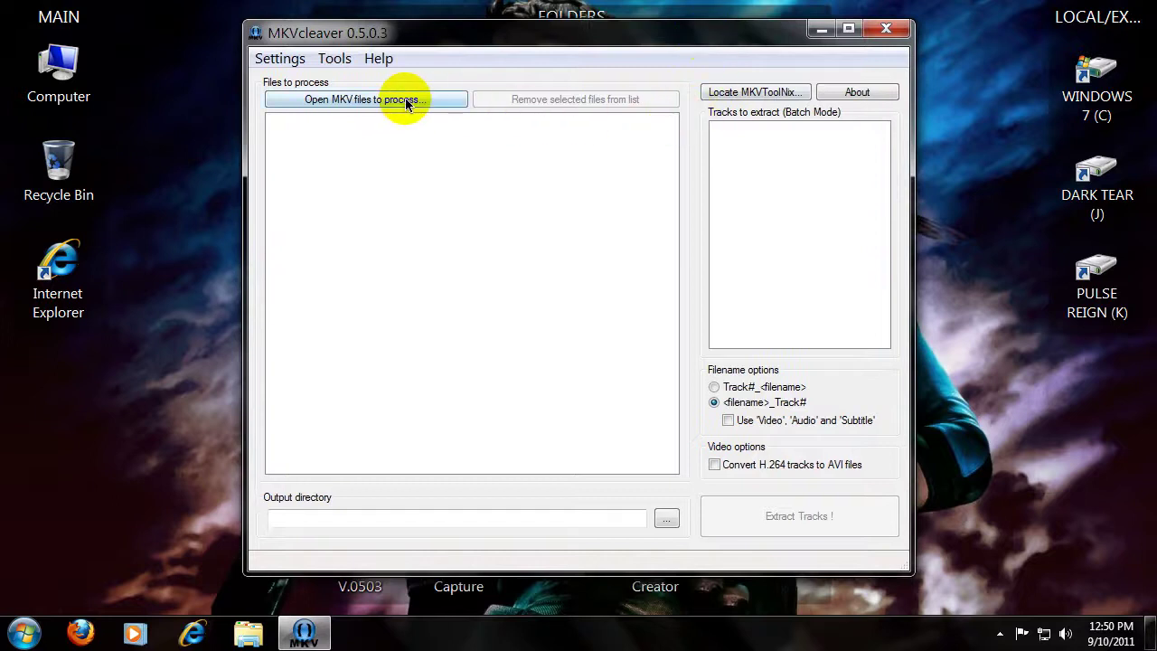
{"action": "left_click", "coordinate": [375, 101]}
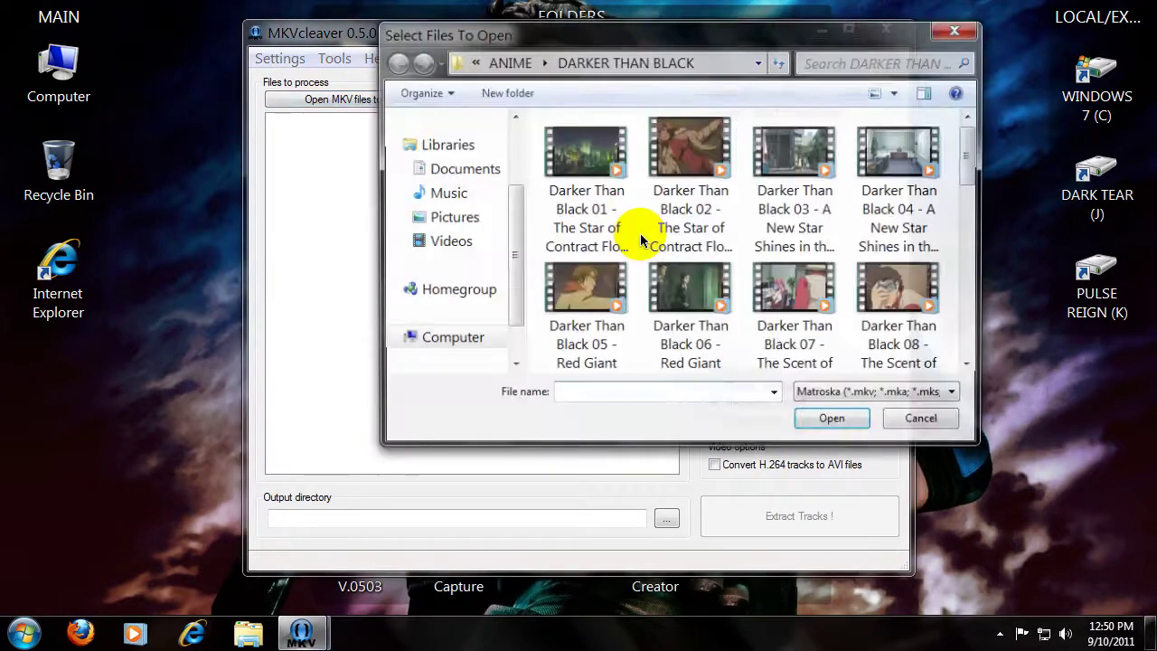
{"action": "mouse_move", "coordinate": [973, 161]}
{"action": "left_mouse_down"}
{"action": "mouse_move", "coordinate": [964, 167]}
{"action": "mouse_move", "coordinate": [969, 253]}
{"action": "left_mouse_up"}
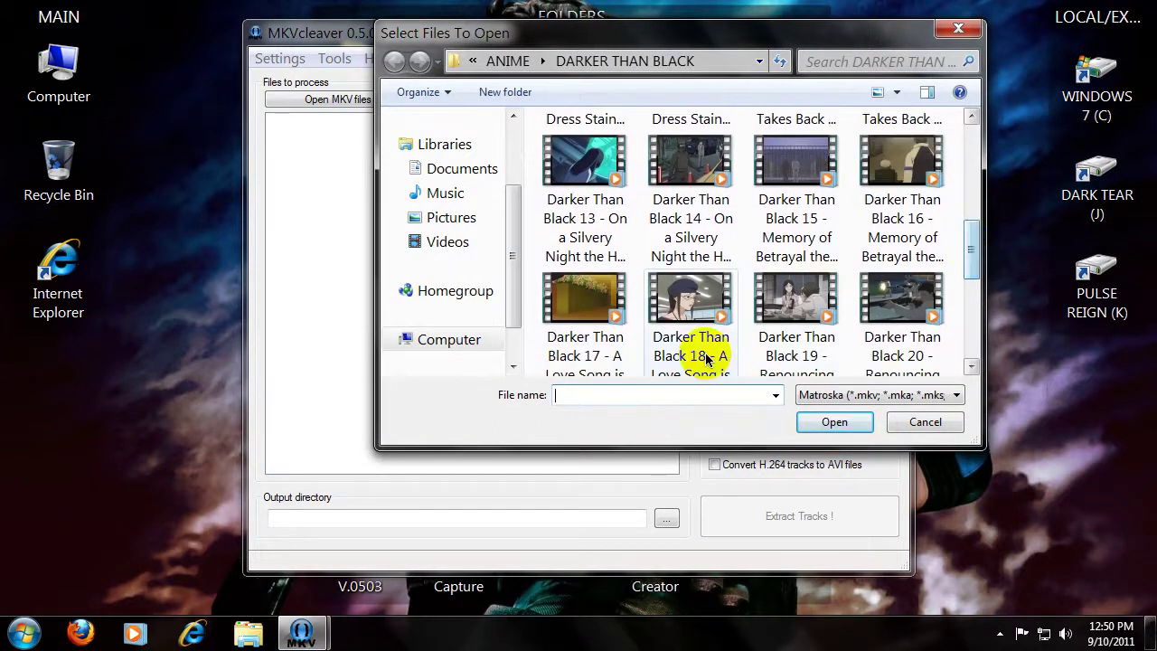
{"action": "double_click", "coordinate": [774, 305]}
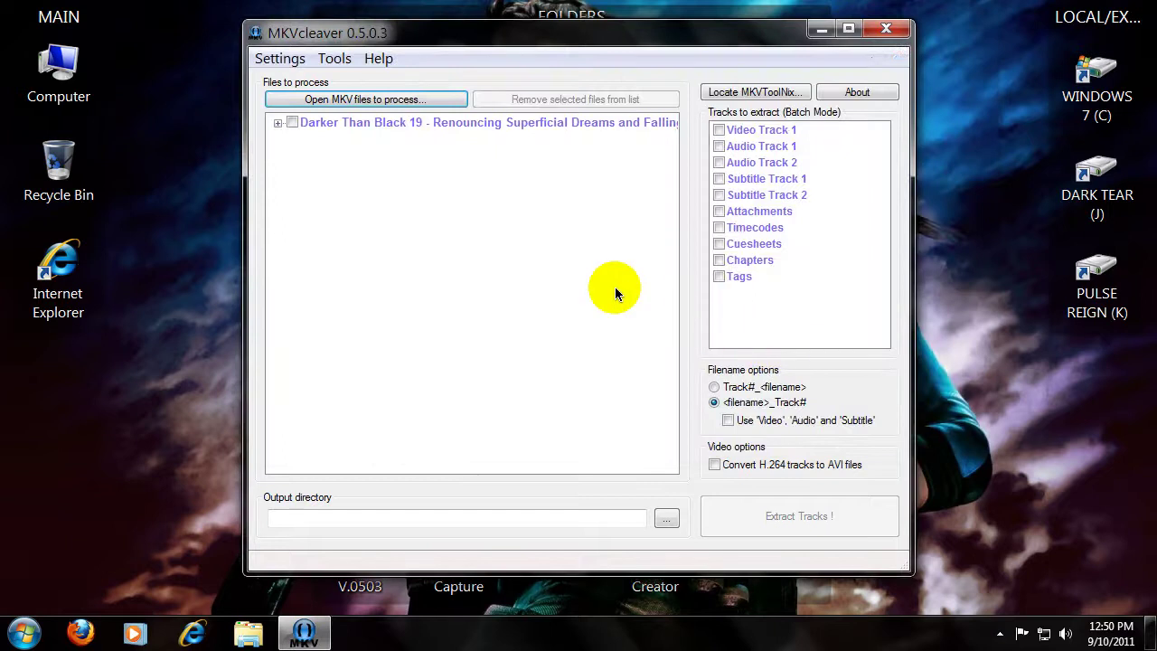
Step: Expand episode 19's track list, briefly mark the AVC video and try extracting, then unmark it
{"action": "left_click", "coordinate": [278, 125]}
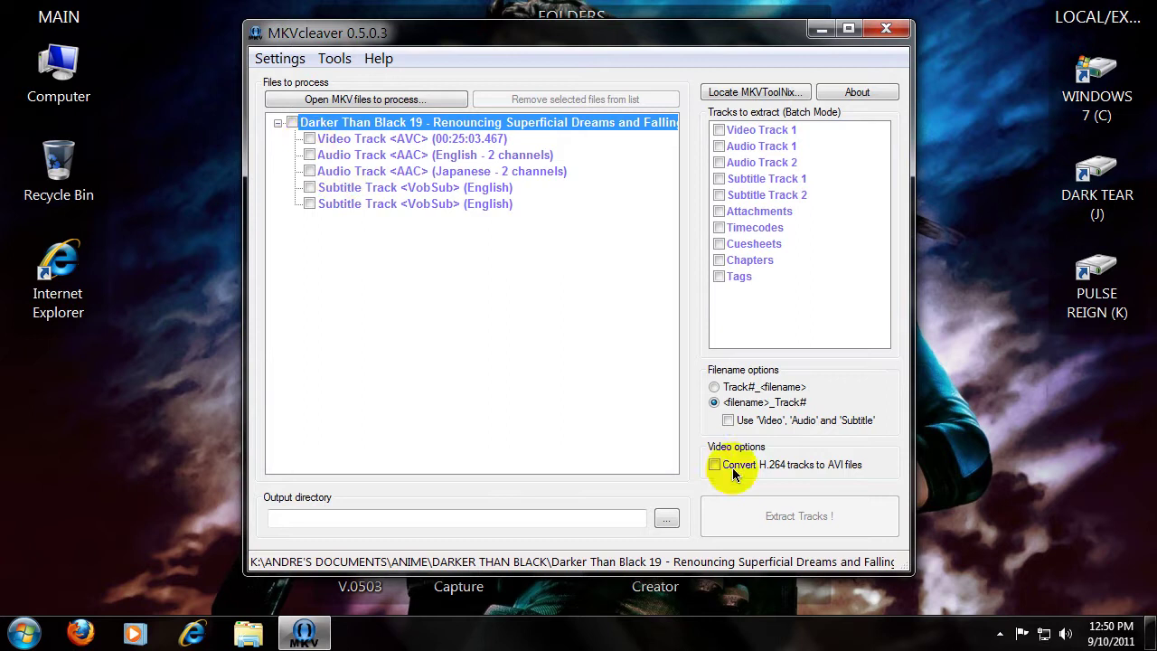
{"action": "left_click", "coordinate": [309, 138]}
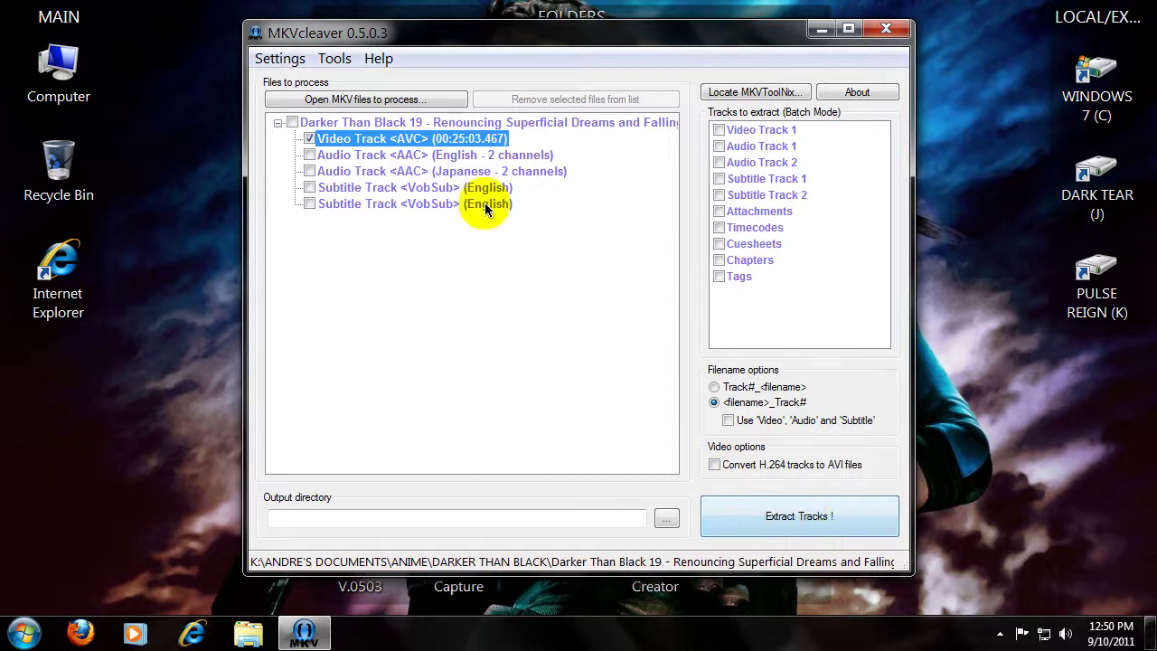
{"action": "left_click_drag", "start_coordinate": [610, 40], "coordinate": [604, 42]}
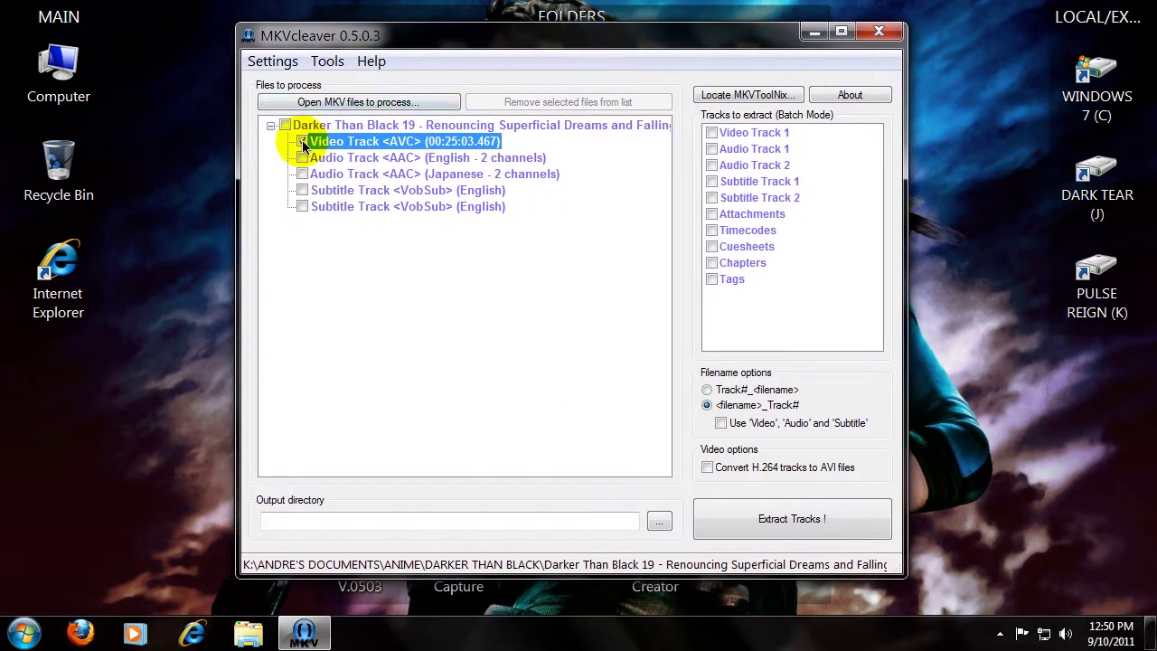
{"action": "left_click", "coordinate": [769, 531]}
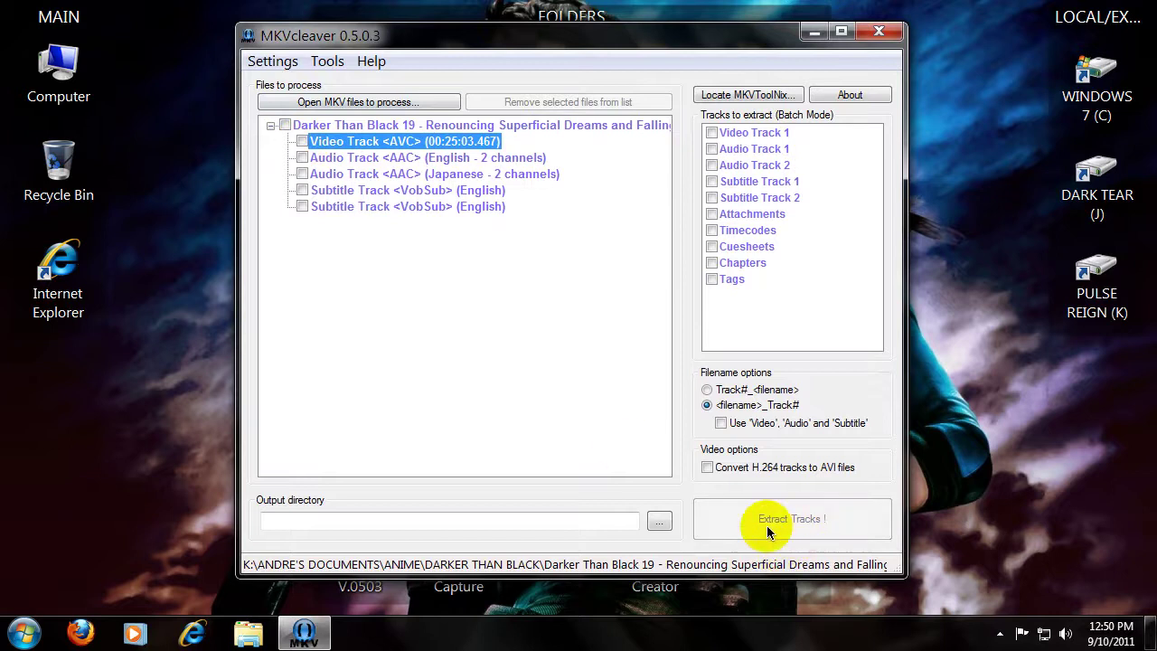
{"action": "left_click", "coordinate": [303, 141]}
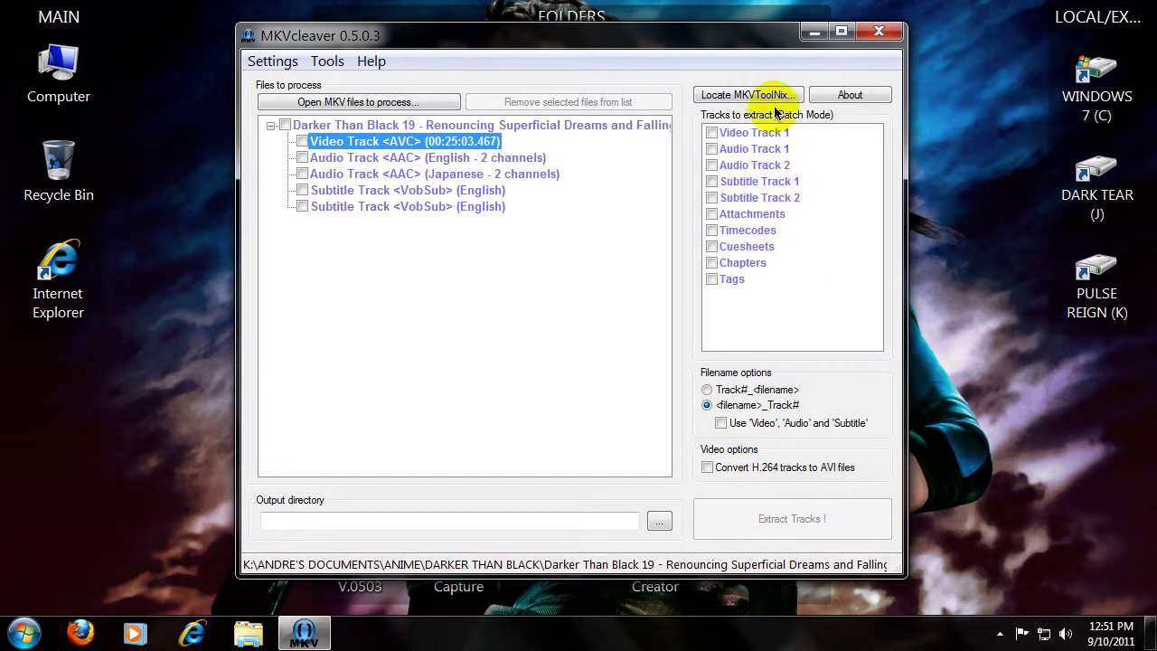
Step: Set MKVcleaver's MKVToolNix location to C:\Program Files (x86)\MKVtoolnix
{"action": "left_click", "coordinate": [750, 94]}
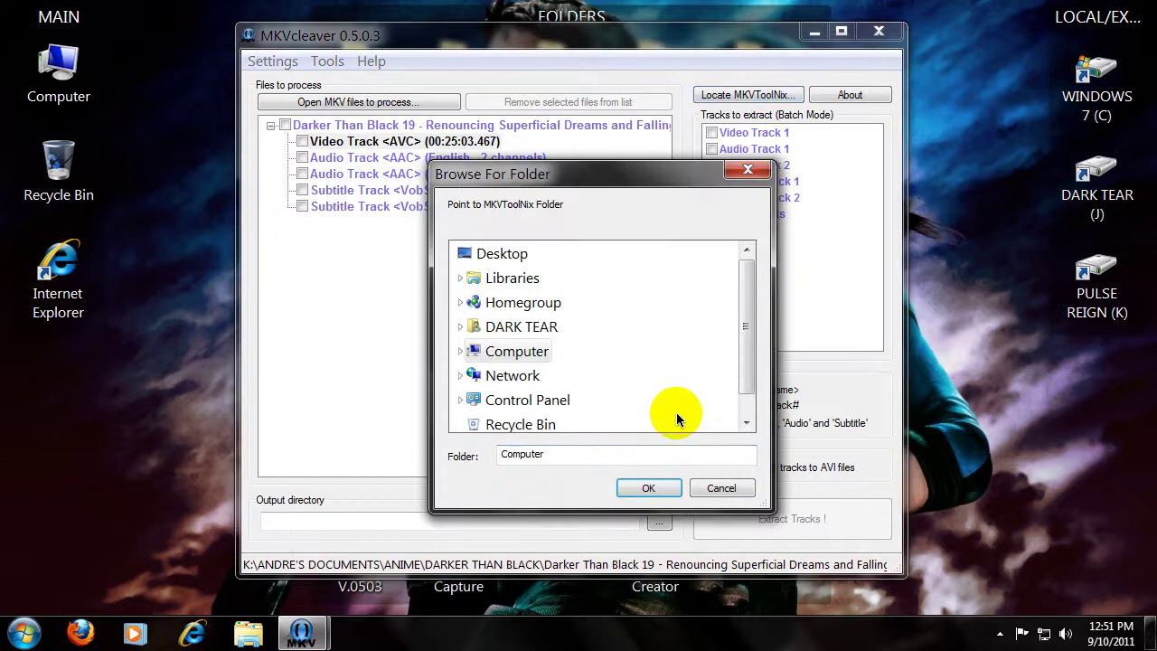
{"action": "left_click", "coordinate": [461, 352]}
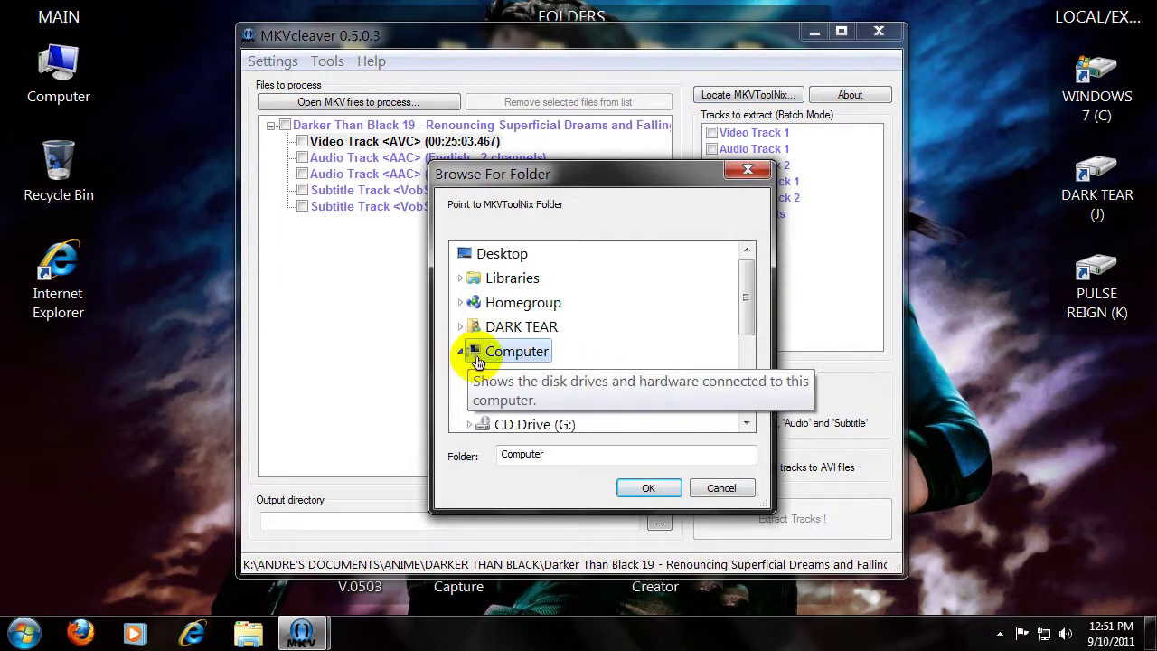
{"action": "double_click", "coordinate": [526, 378]}
{"action": "scroll", "coordinate": [672, 331], "scroll_direction": "down", "scroll_amount": 1}
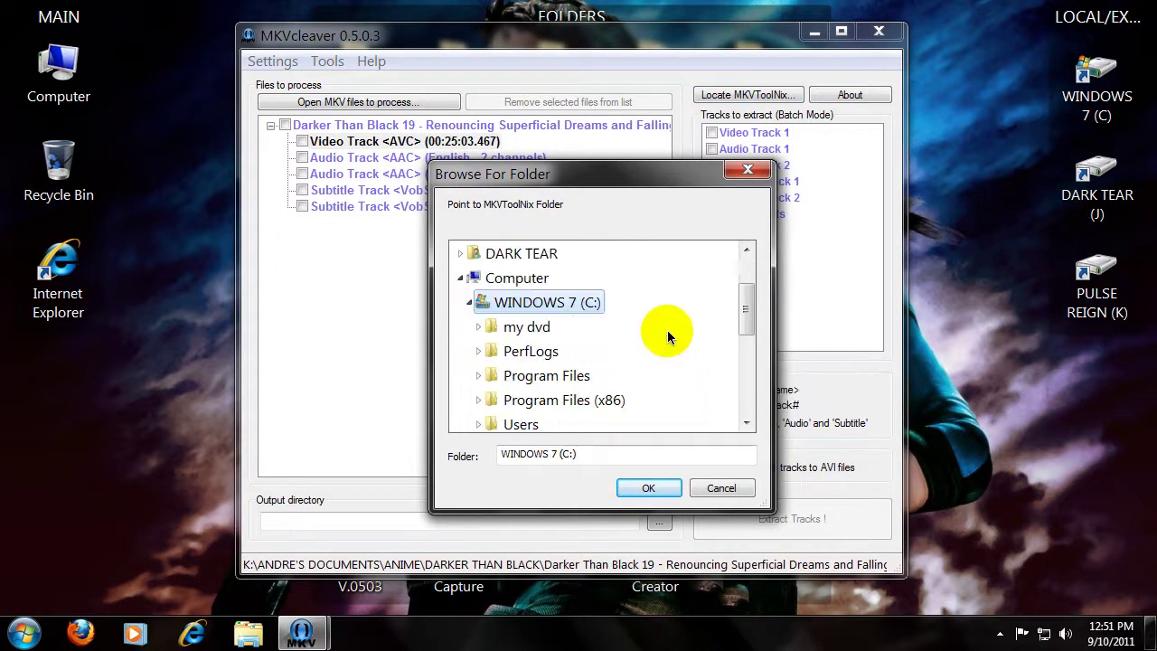
{"action": "scroll", "coordinate": [645, 331], "scroll_direction": "down", "scroll_amount": 2}
{"action": "scroll", "coordinate": [646, 331], "scroll_direction": "up", "scroll_amount": 1}
{"action": "double_click", "coordinate": [569, 335]}
{"action": "scroll", "coordinate": [578, 323], "scroll_direction": "up", "scroll_amount": 1}
{"action": "scroll", "coordinate": [600, 358], "scroll_direction": "down", "scroll_amount": 1}
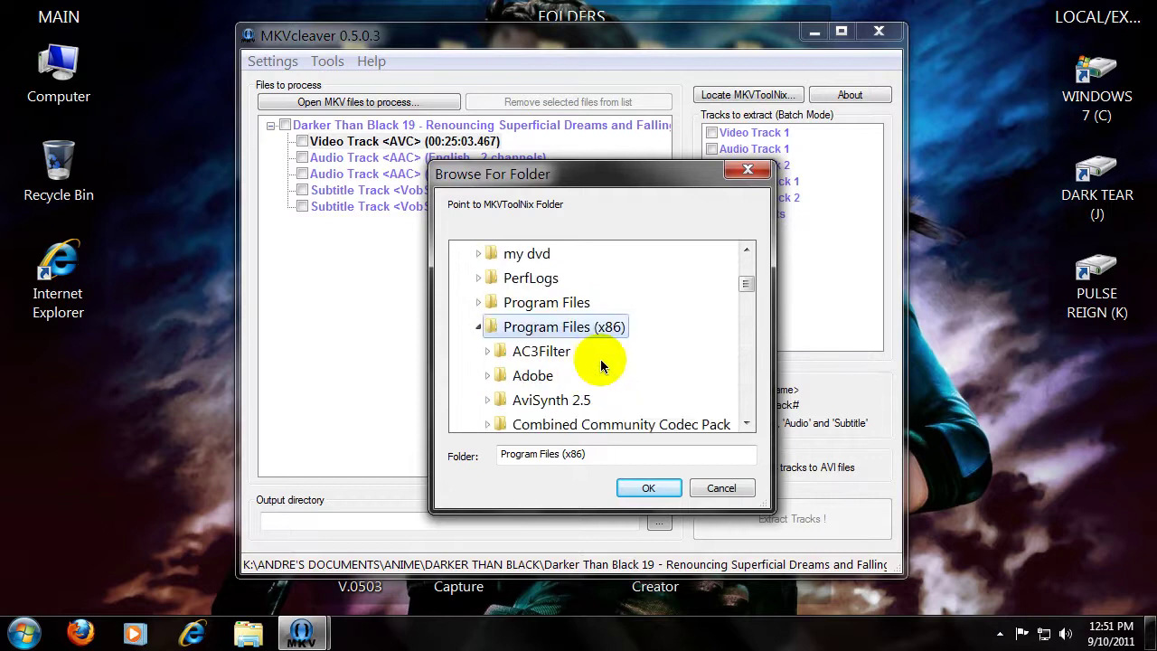
{"action": "scroll", "coordinate": [583, 361], "scroll_direction": "down", "scroll_amount": 3}
{"action": "scroll", "coordinate": [580, 366], "scroll_direction": "down", "scroll_amount": 1}
{"action": "scroll", "coordinate": [580, 366], "scroll_direction": "down", "scroll_amount": 1}
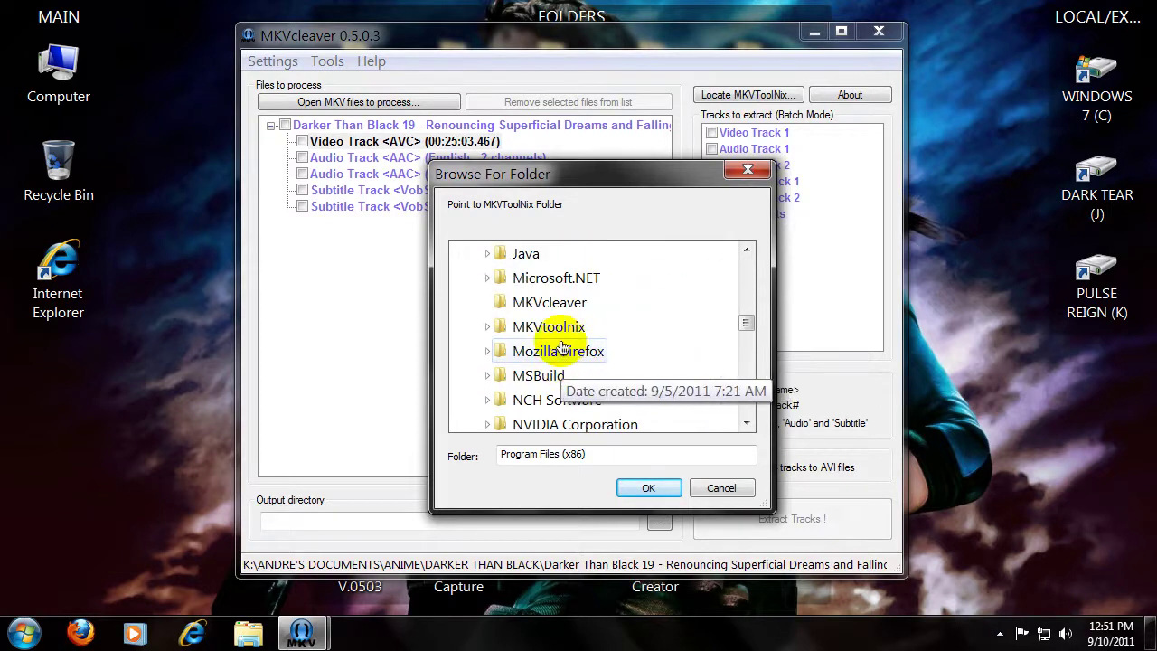
{"action": "mouse_move", "coordinate": [748, 323]}
{"action": "left_mouse_down"}
{"action": "mouse_move", "coordinate": [747, 273]}
{"action": "mouse_move", "coordinate": [750, 327]}
{"action": "left_mouse_up"}
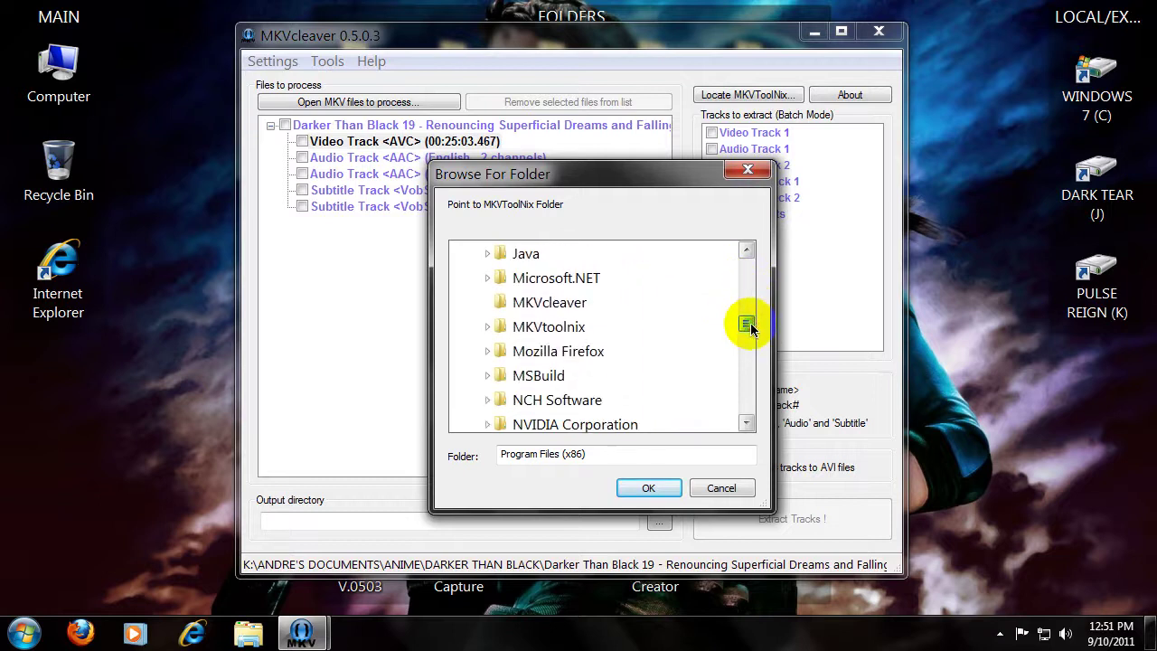
{"action": "left_click", "coordinate": [533, 331]}
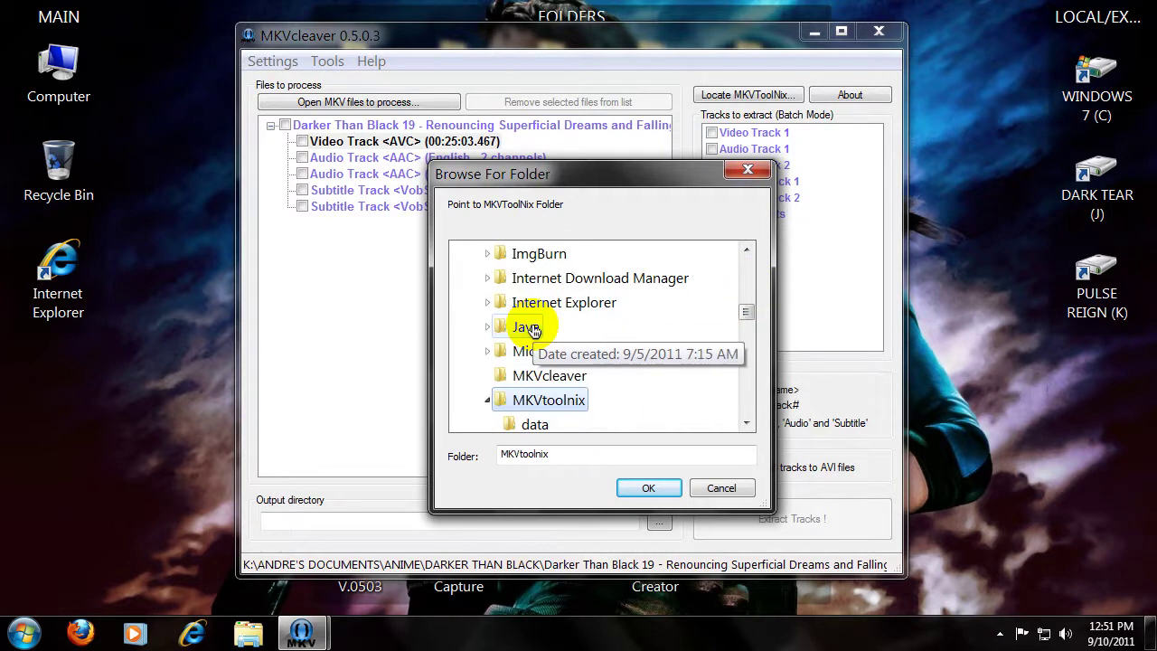
{"action": "left_click", "coordinate": [649, 487]}
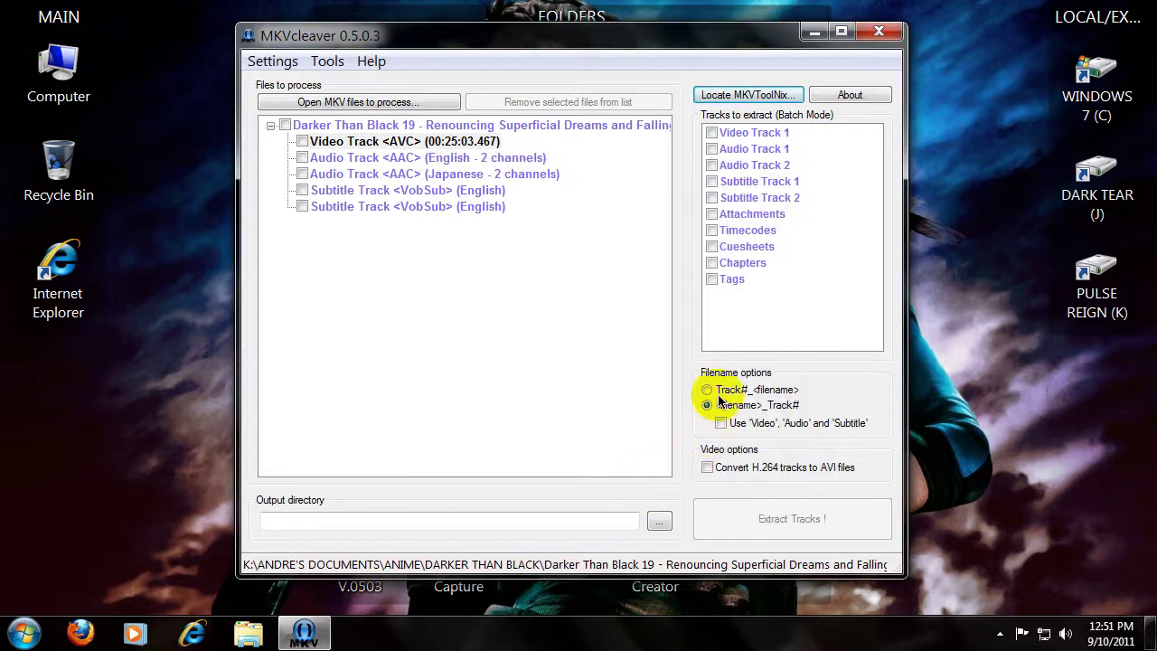
Step: Tick only episode 19's Video Track <AVC> and English Audio Track <AAC> for extraction
{"action": "left_click", "coordinate": [285, 127]}
{"action": "left_click", "coordinate": [302, 142]}
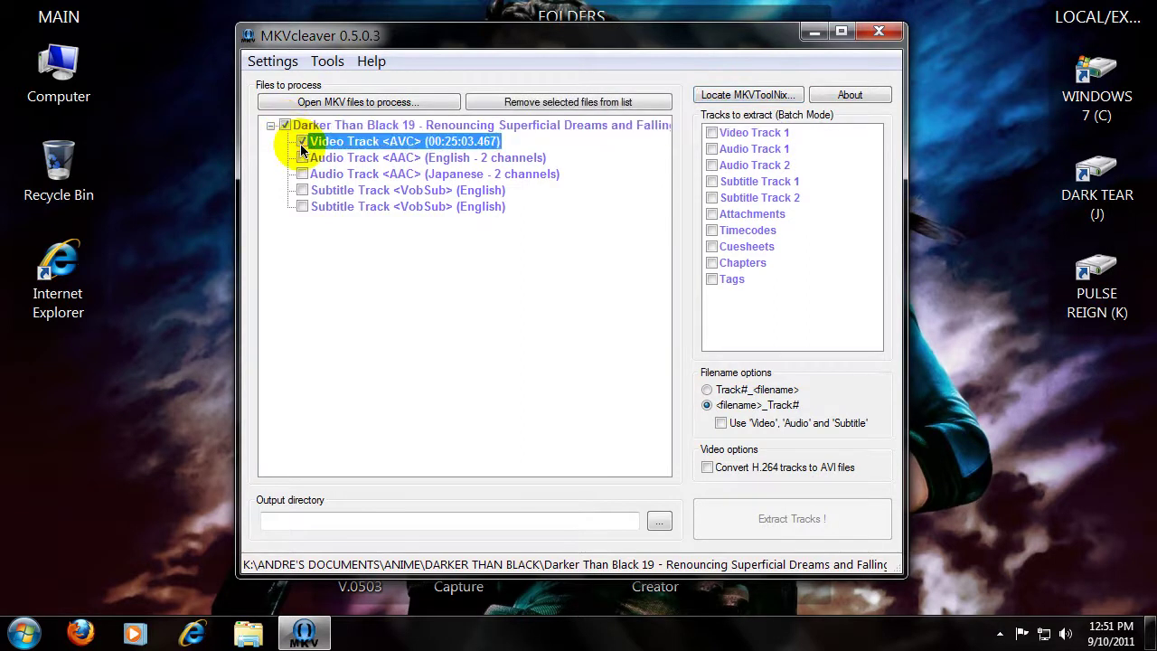
{"action": "left_click", "coordinate": [304, 159]}
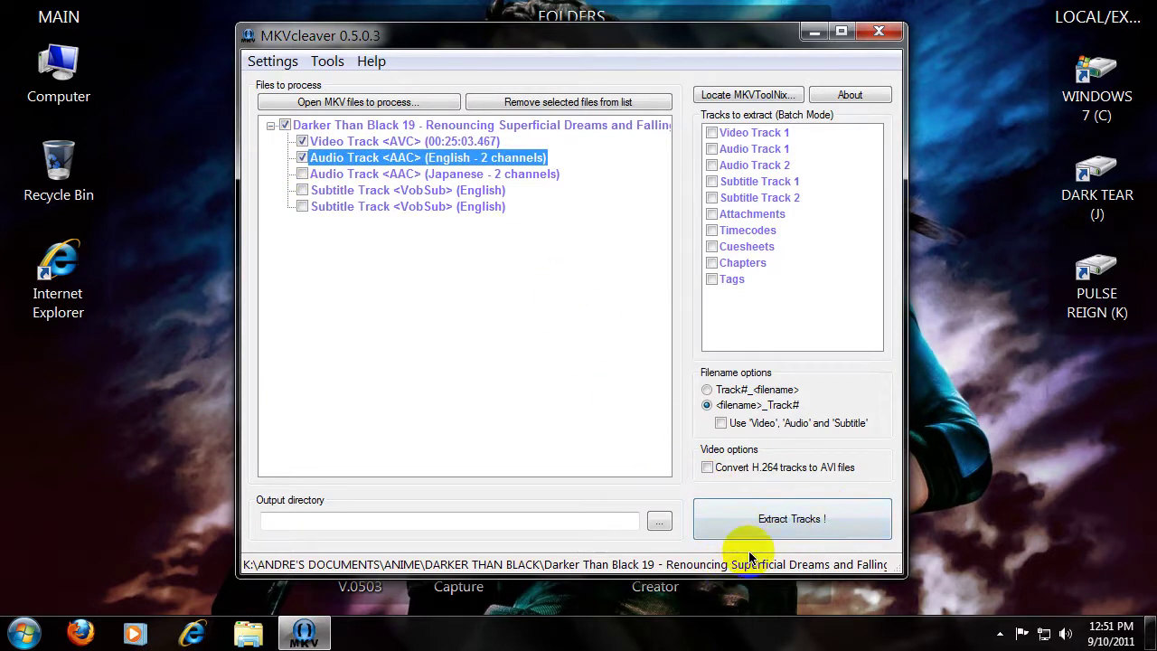
{"action": "left_click", "coordinate": [284, 124]}
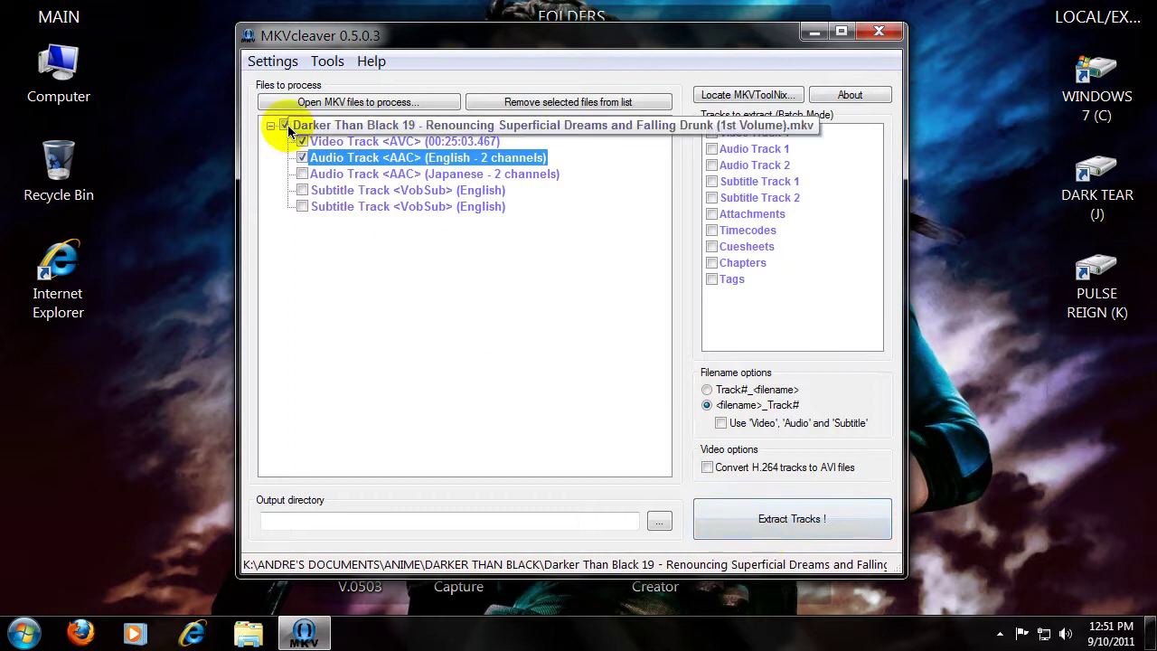
{"action": "left_click", "coordinate": [303, 157]}
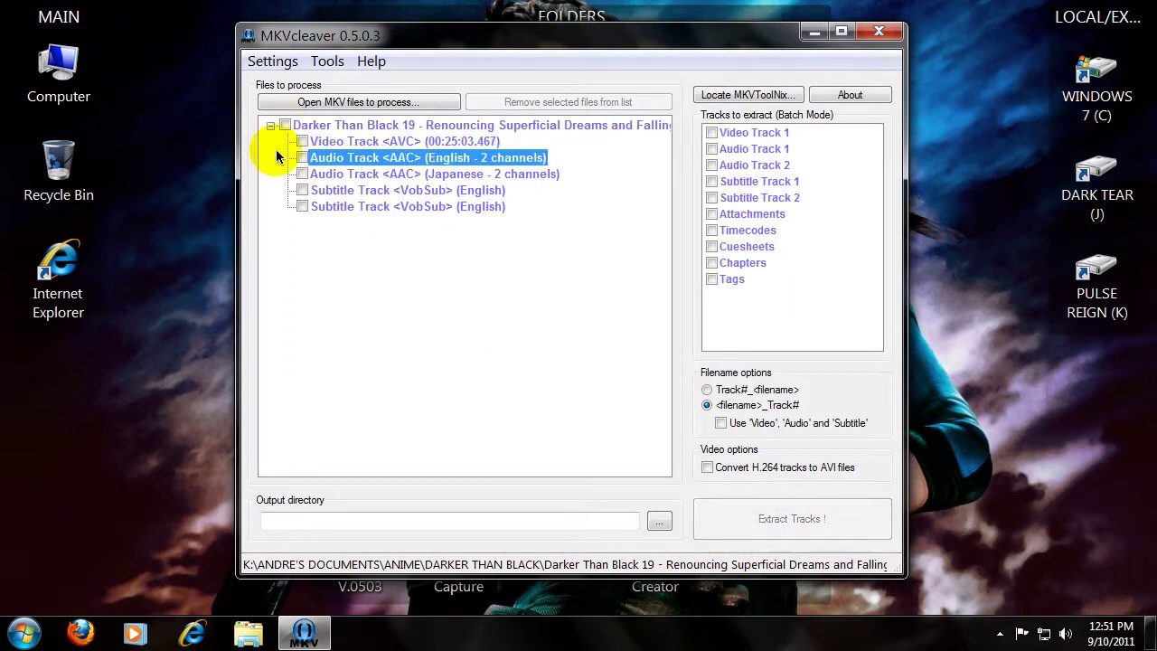
{"action": "left_click", "coordinate": [303, 141]}
{"action": "left_click", "coordinate": [302, 157]}
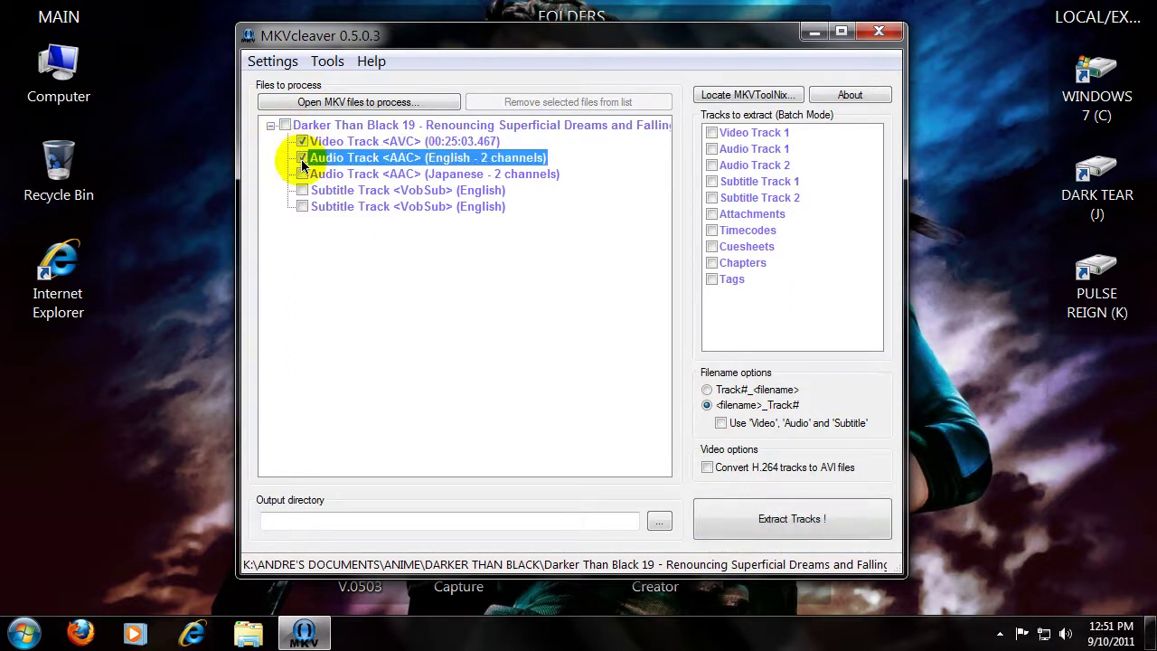
{"action": "left_click", "coordinate": [285, 129]}
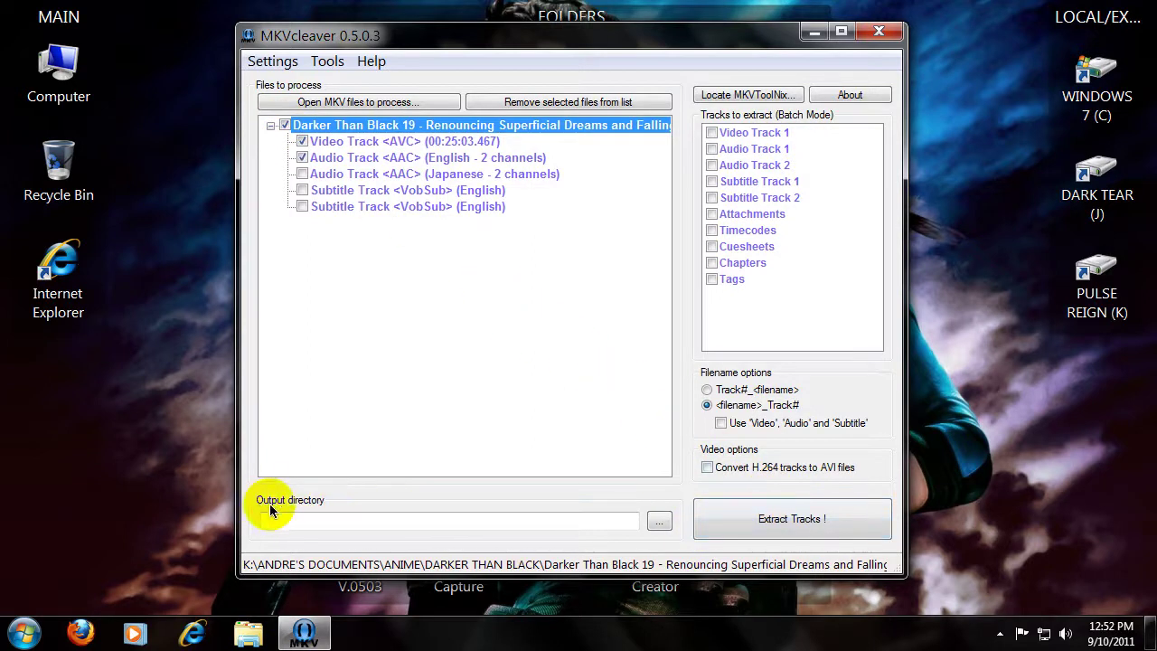
Step: Set the output directory to Desktop and extract the marked video and audio tracks
{"action": "left_click", "coordinate": [659, 521]}
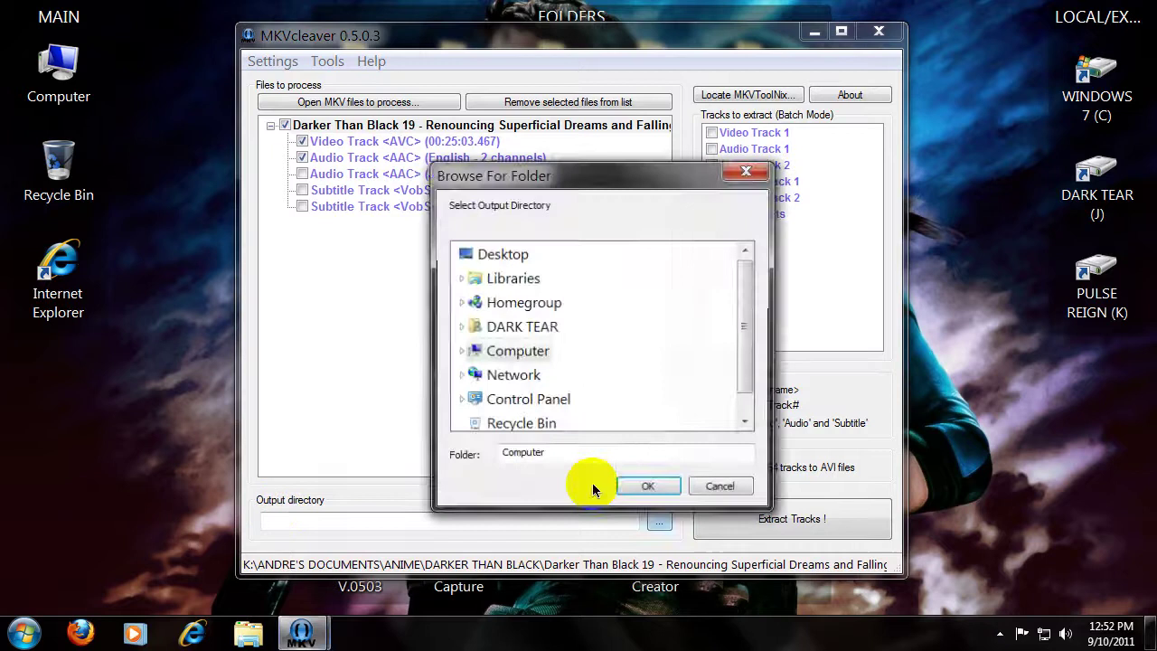
{"action": "left_click", "coordinate": [504, 257]}
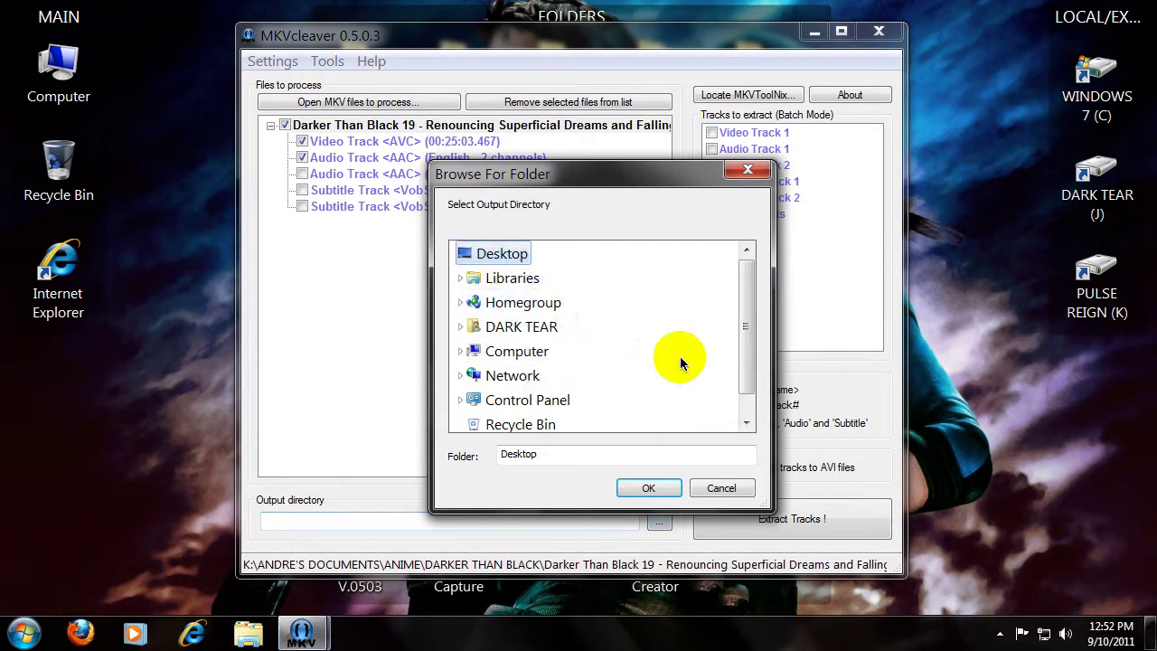
{"action": "left_click", "coordinate": [653, 490]}
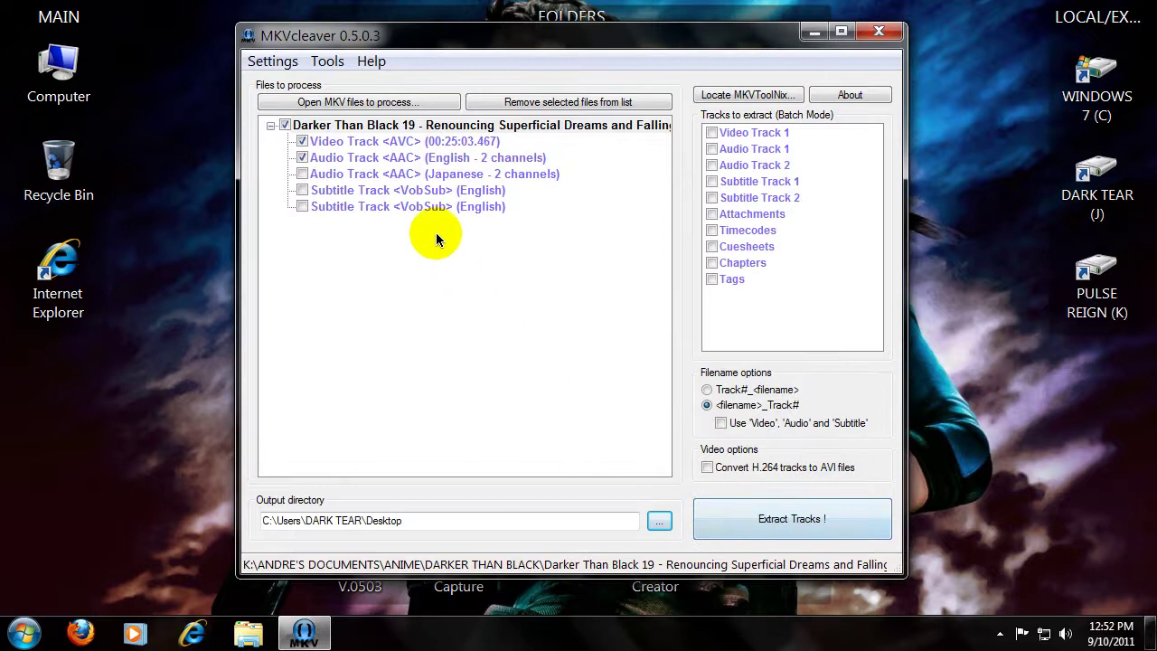
{"action": "left_click", "coordinate": [798, 527]}
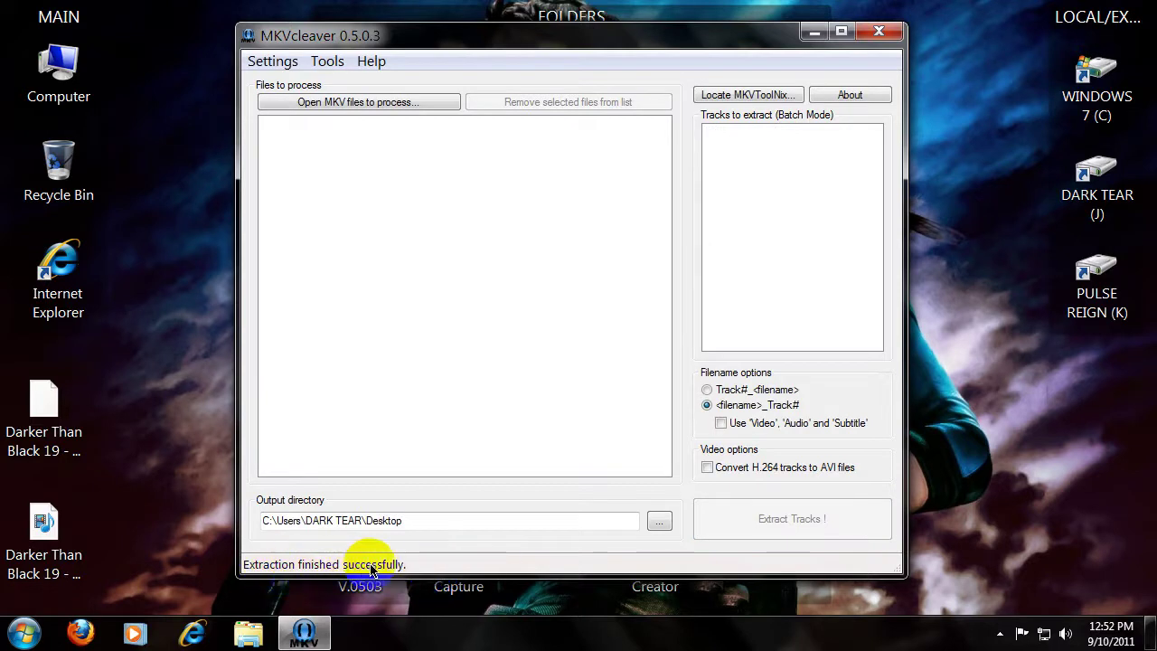
Step: Close MKVcleaver, check the two extracted track files, and start My MP4Box GUI
{"action": "left_click", "coordinate": [881, 32]}
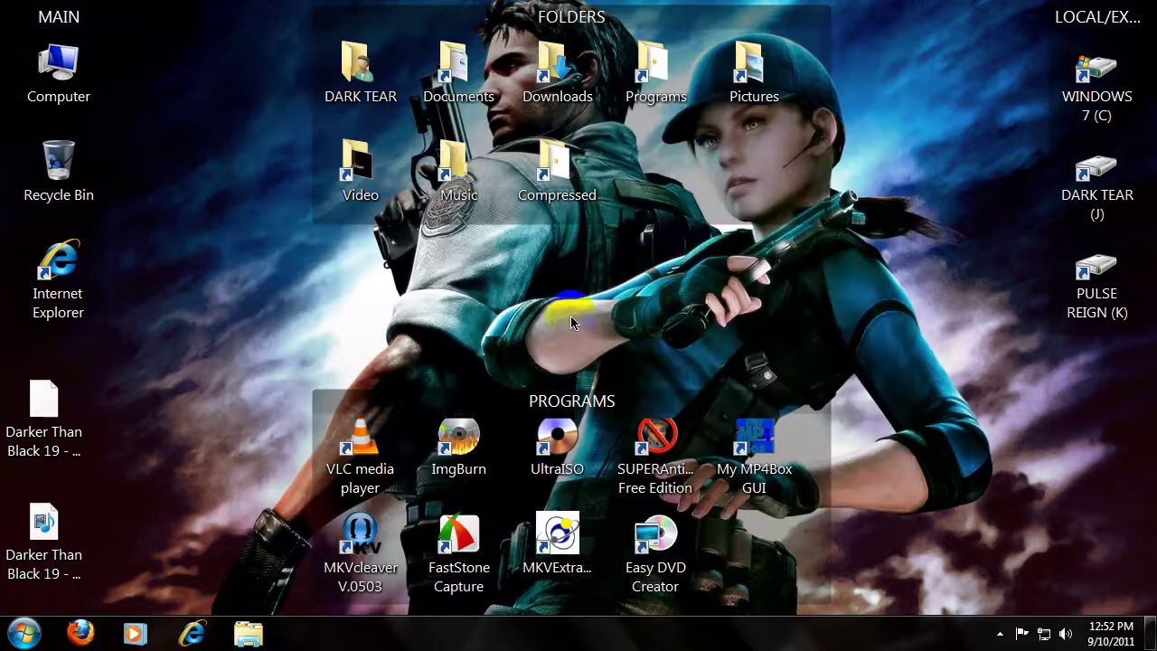
{"action": "left_click", "coordinate": [27, 425]}
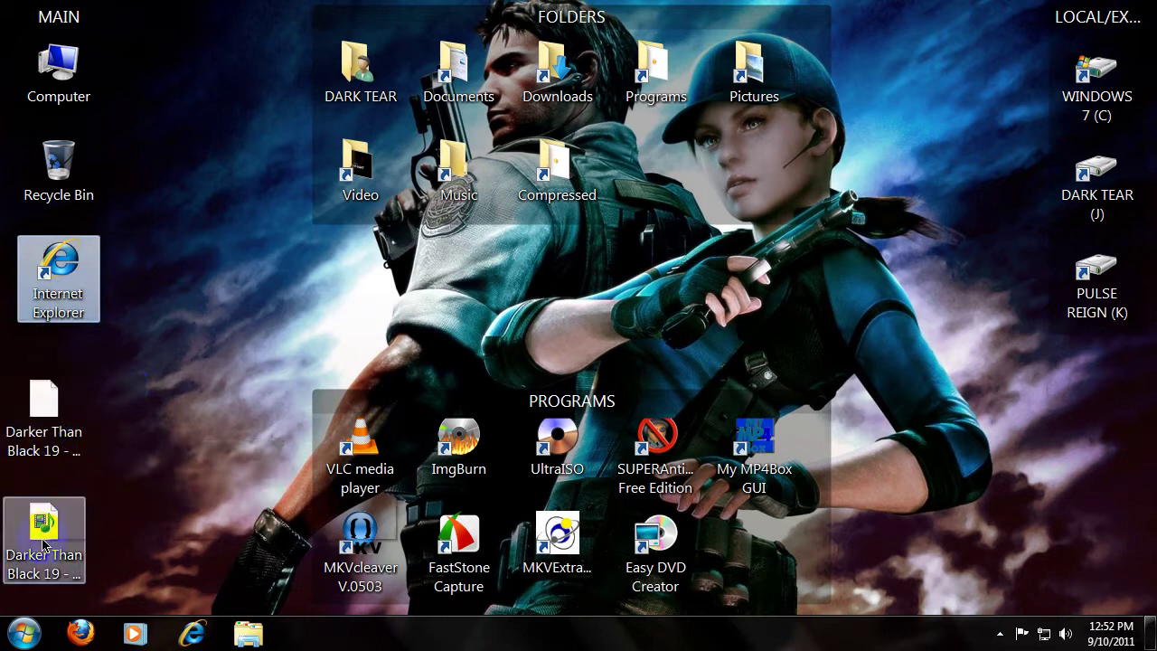
{"action": "left_click", "coordinate": [42, 543]}
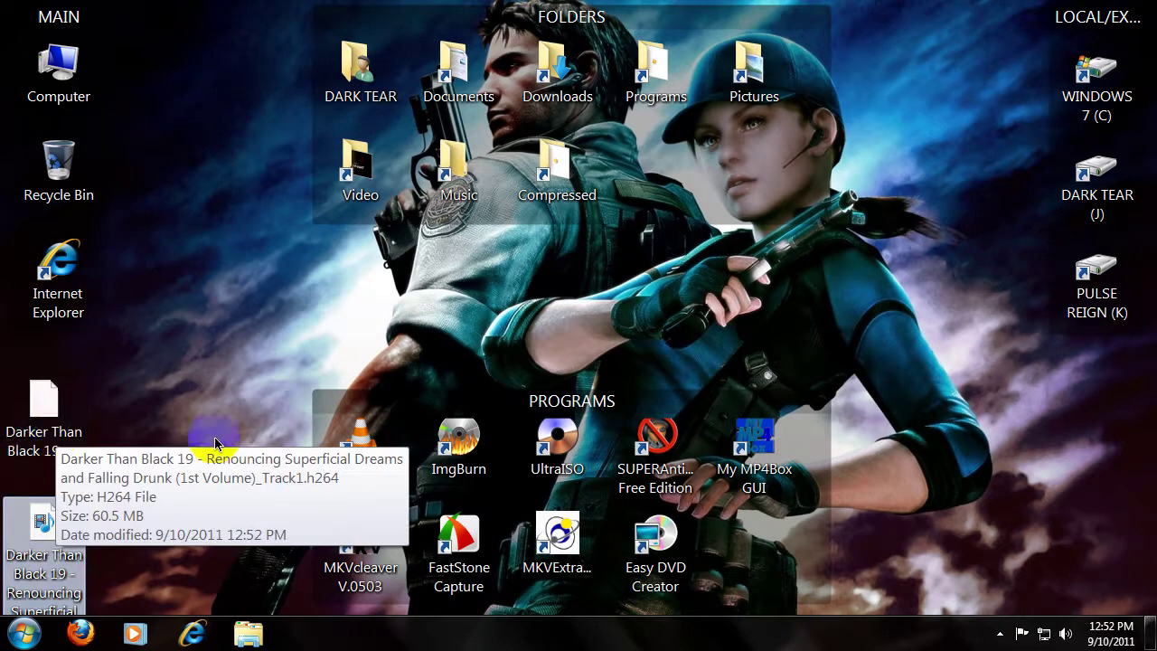
{"action": "left_click", "coordinate": [766, 454]}
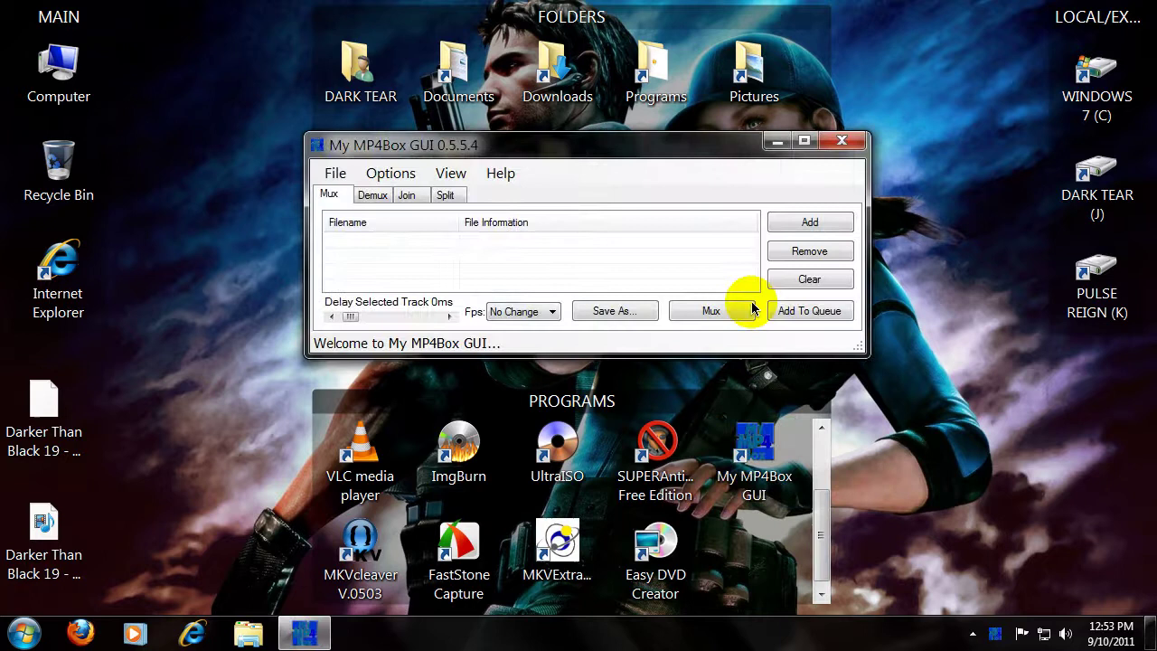
Step: Add the Darker Than Black 19 H.264 video track, listing all file types
{"action": "left_click", "coordinate": [811, 227]}
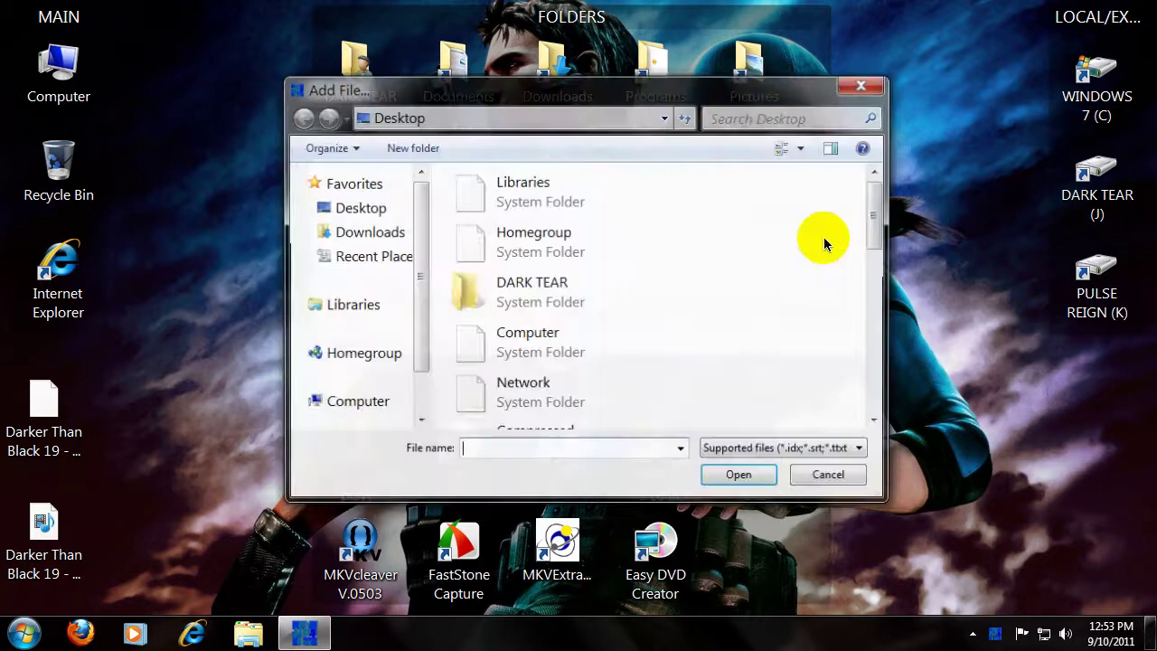
{"action": "left_click", "coordinate": [747, 449]}
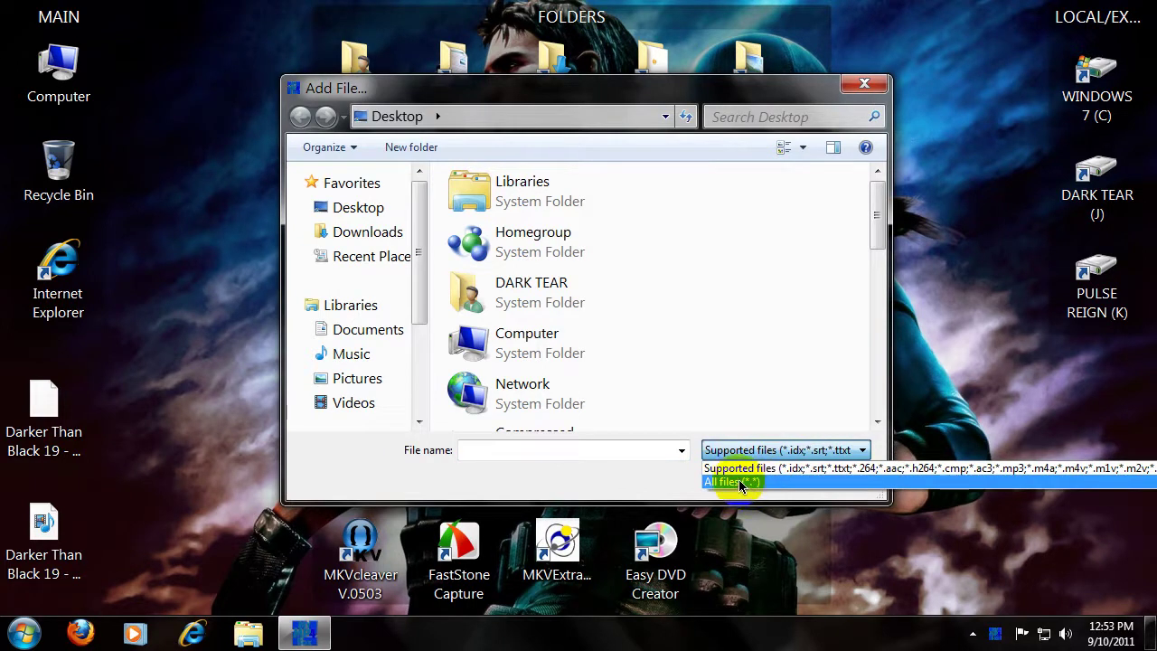
{"action": "left_click", "coordinate": [735, 482]}
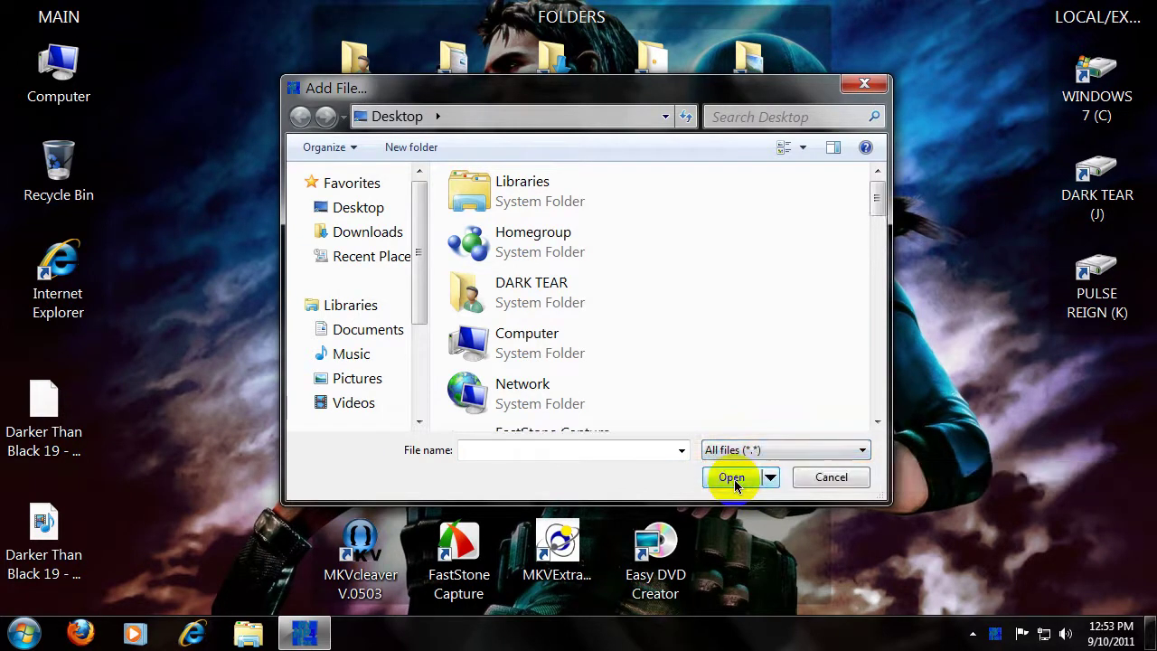
{"action": "left_click_drag", "start_coordinate": [875, 196], "coordinate": [865, 292]}
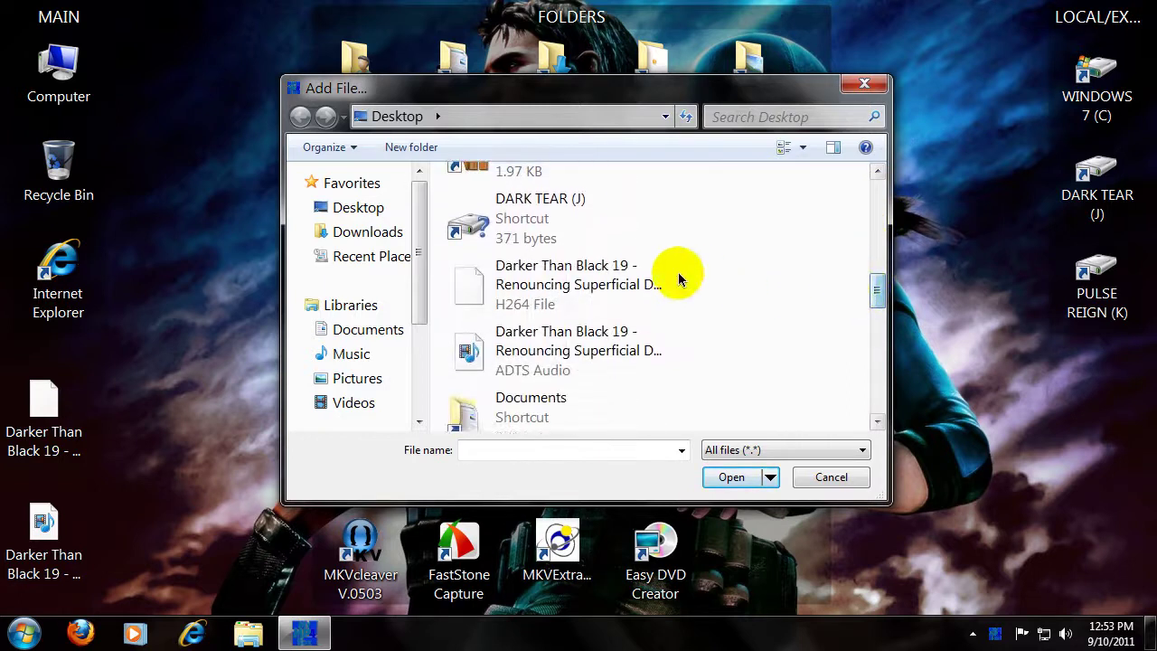
{"action": "double_click", "coordinate": [514, 288]}
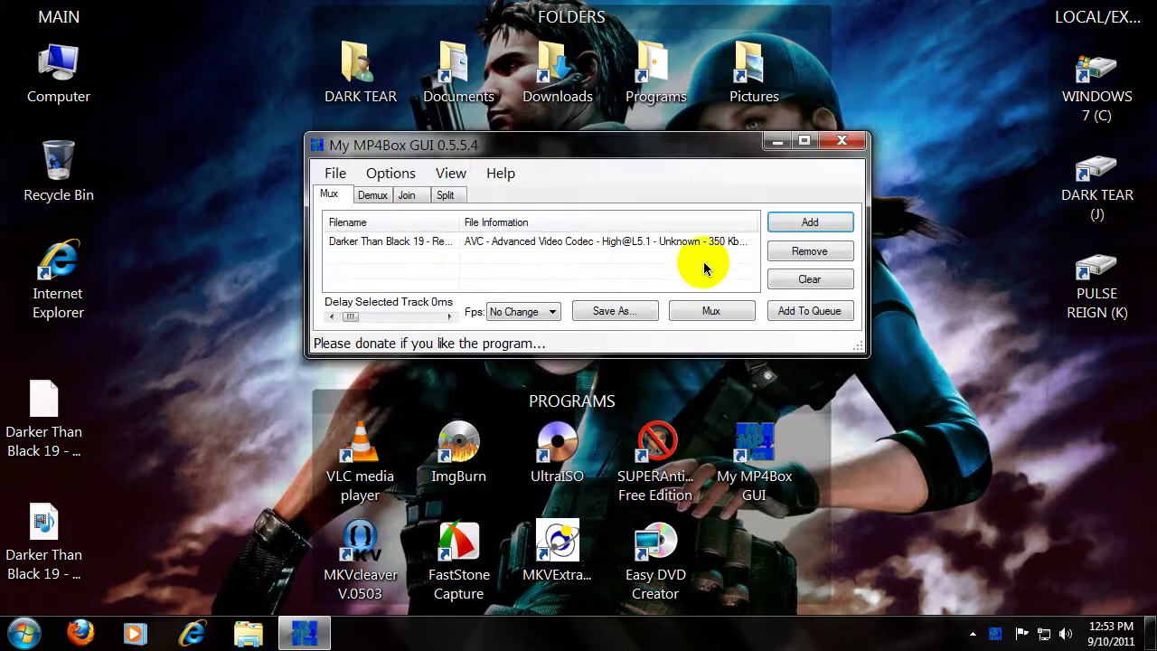
Step: Add the Darker Than Black 19 AAC audio track and widen the Filename column
{"action": "left_click", "coordinate": [807, 226]}
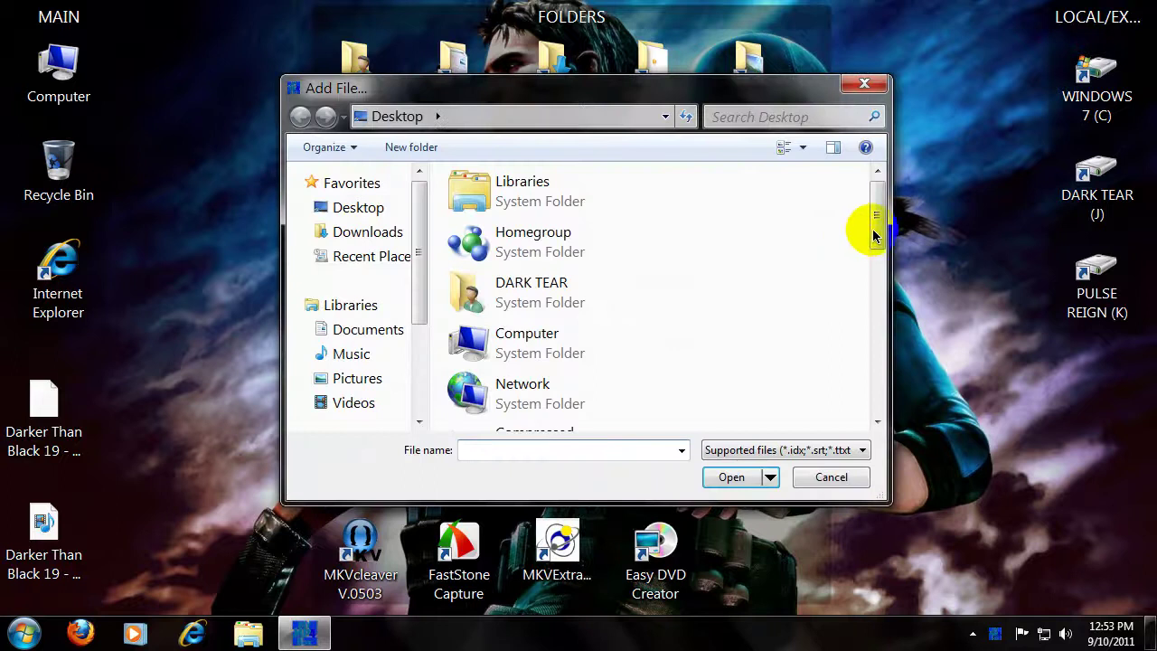
{"action": "left_click_drag", "start_coordinate": [873, 223], "coordinate": [876, 298]}
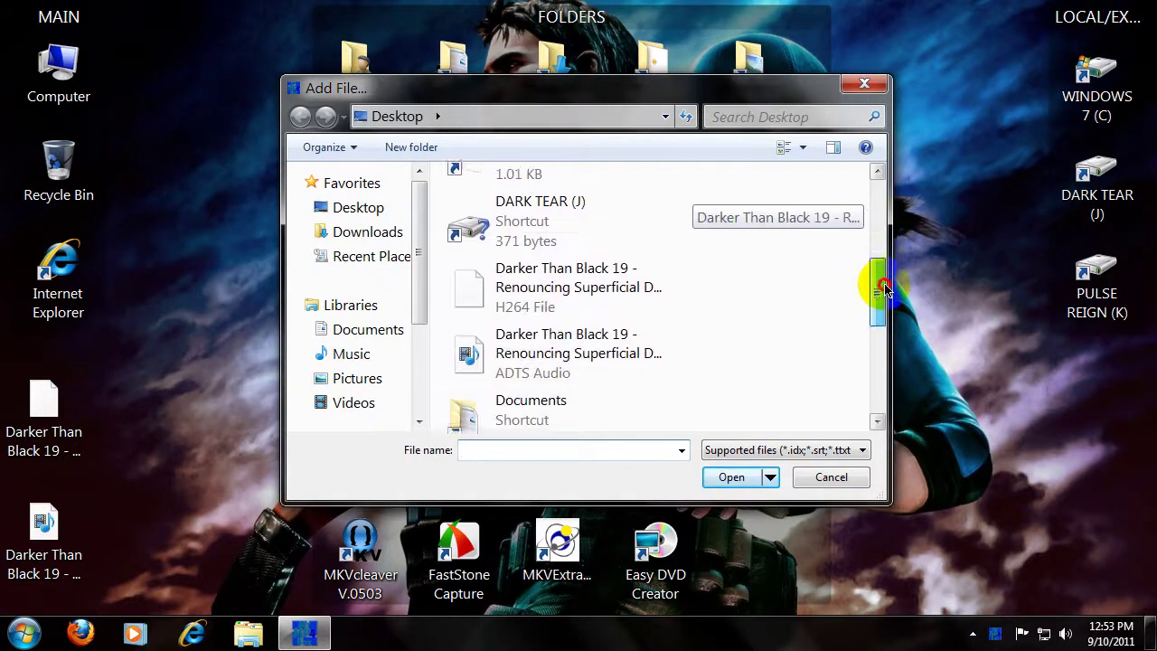
{"action": "left_click", "coordinate": [588, 321]}
{"action": "double_click", "coordinate": [587, 321]}
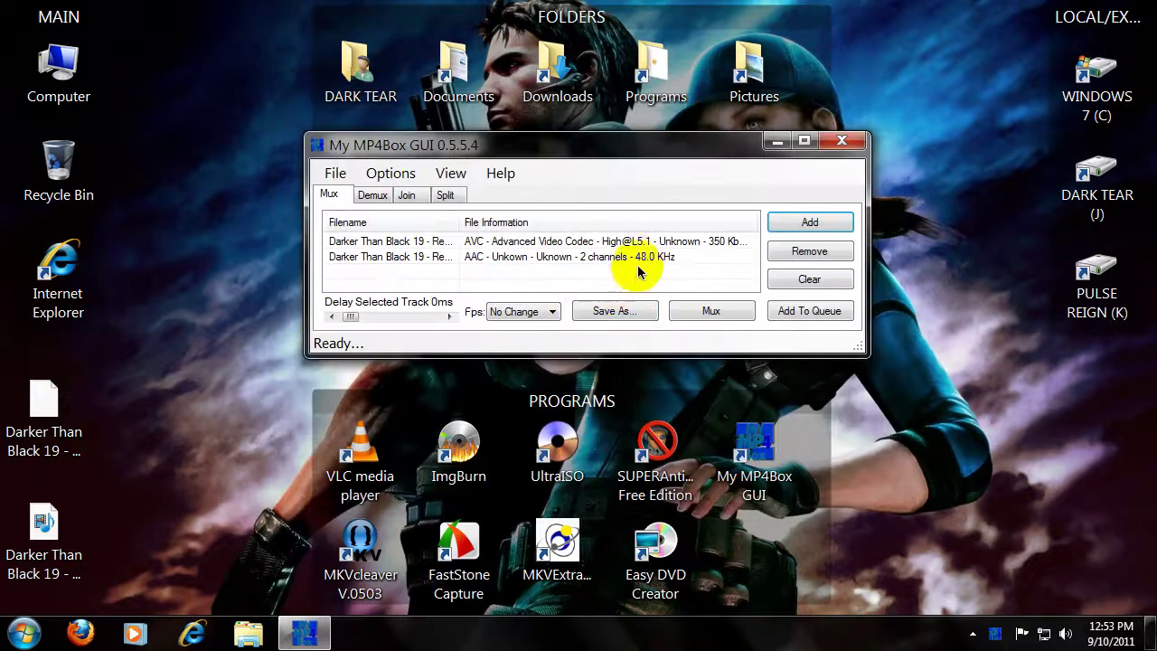
{"action": "left_click_drag", "start_coordinate": [461, 225], "coordinate": [788, 236]}
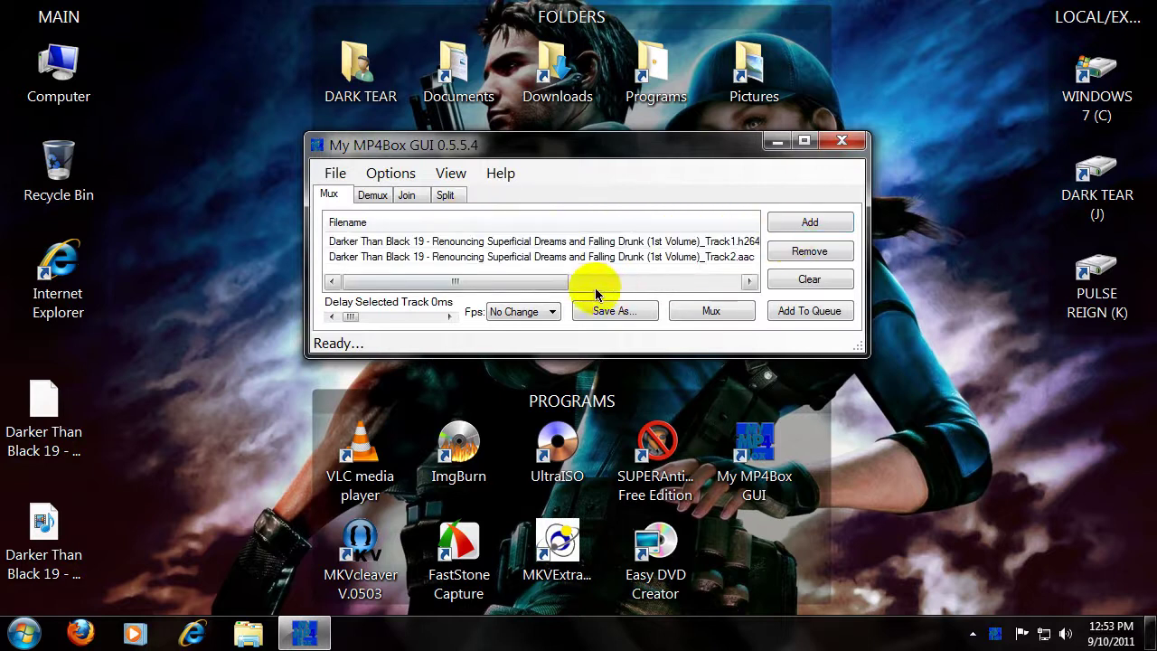
{"action": "left_click_drag", "start_coordinate": [504, 281], "coordinate": [562, 281]}
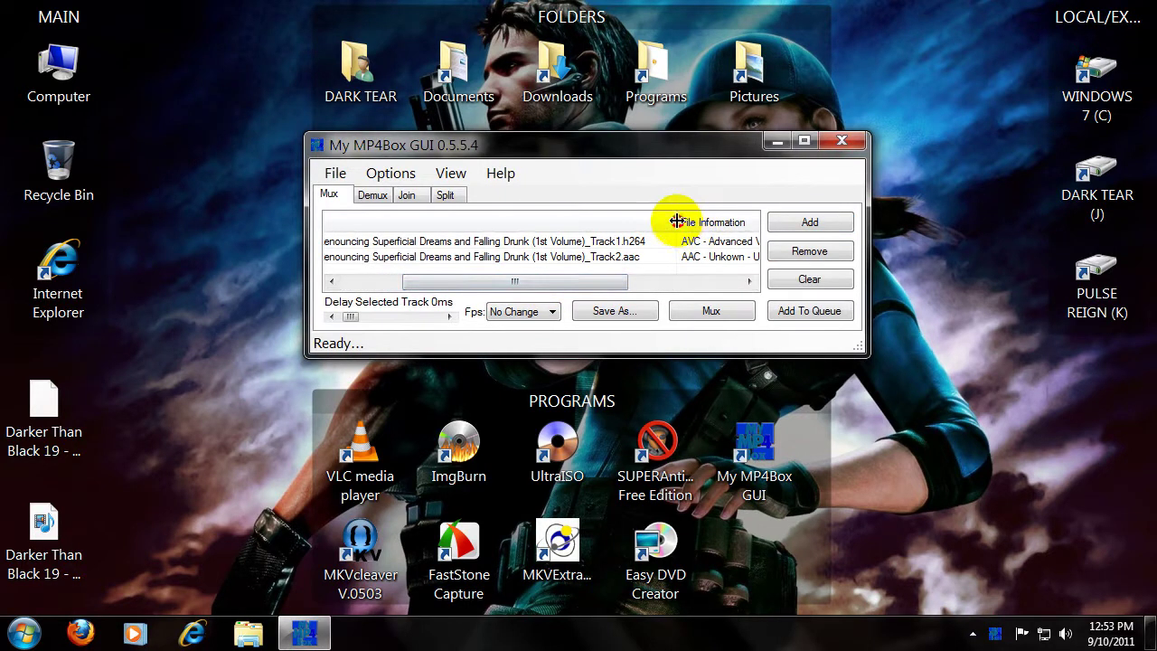
{"action": "left_click_drag", "start_coordinate": [671, 223], "coordinate": [668, 223]}
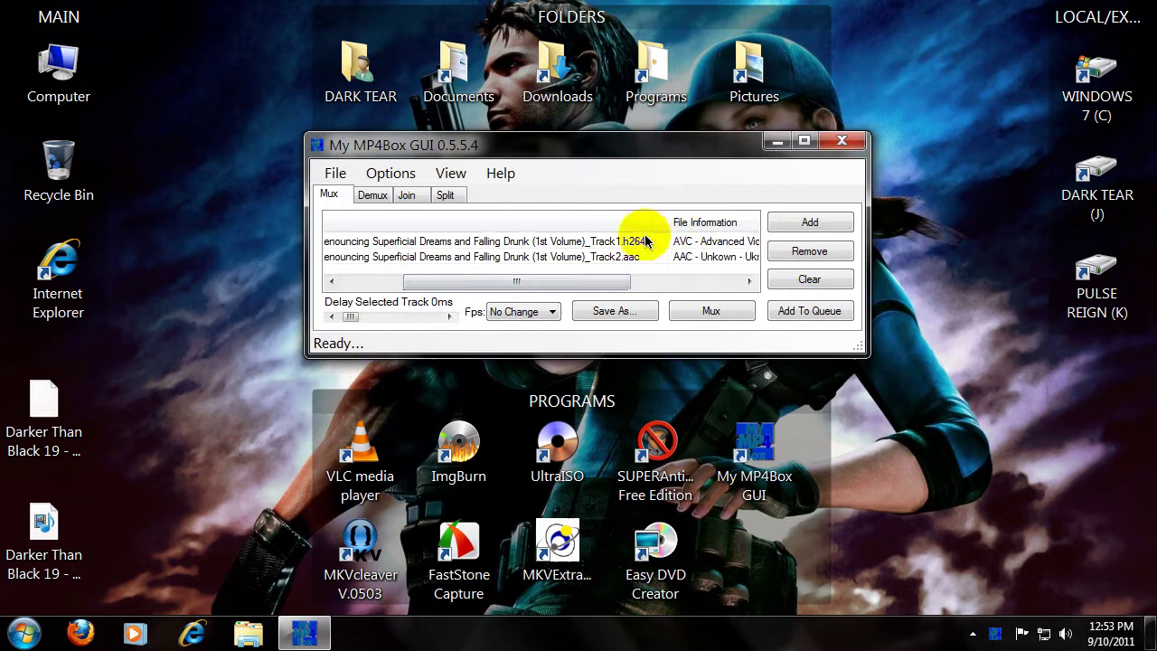
{"action": "left_click", "coordinate": [584, 242]}
{"action": "left_click", "coordinate": [587, 259]}
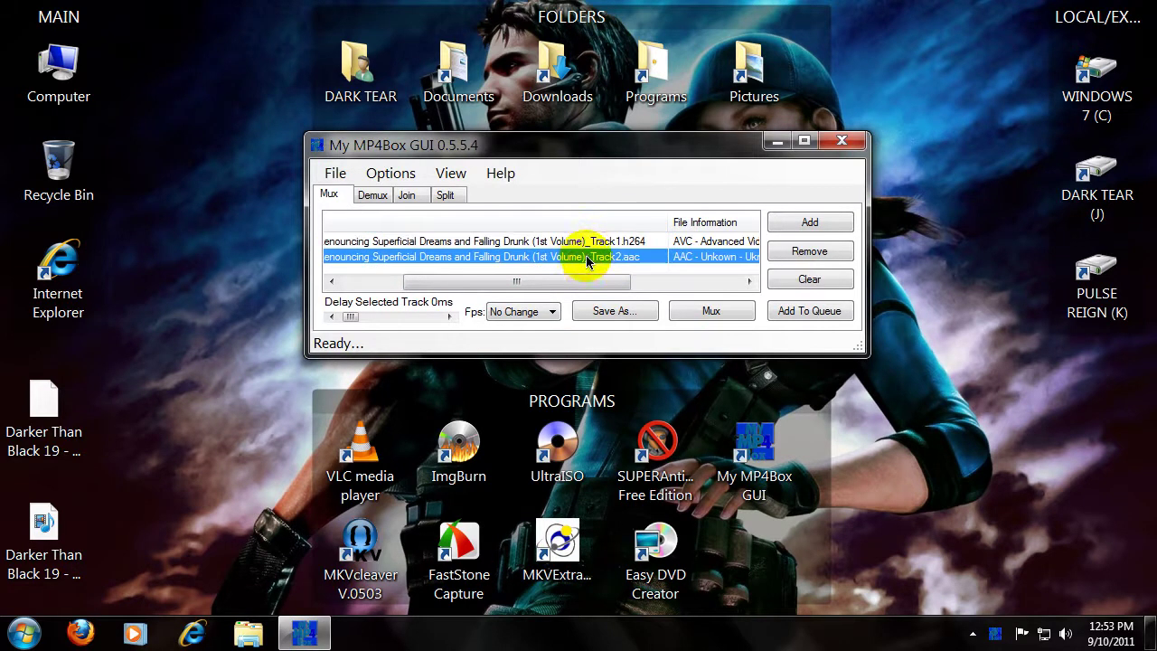
{"action": "left_click_drag", "start_coordinate": [517, 281], "coordinate": [456, 281]}
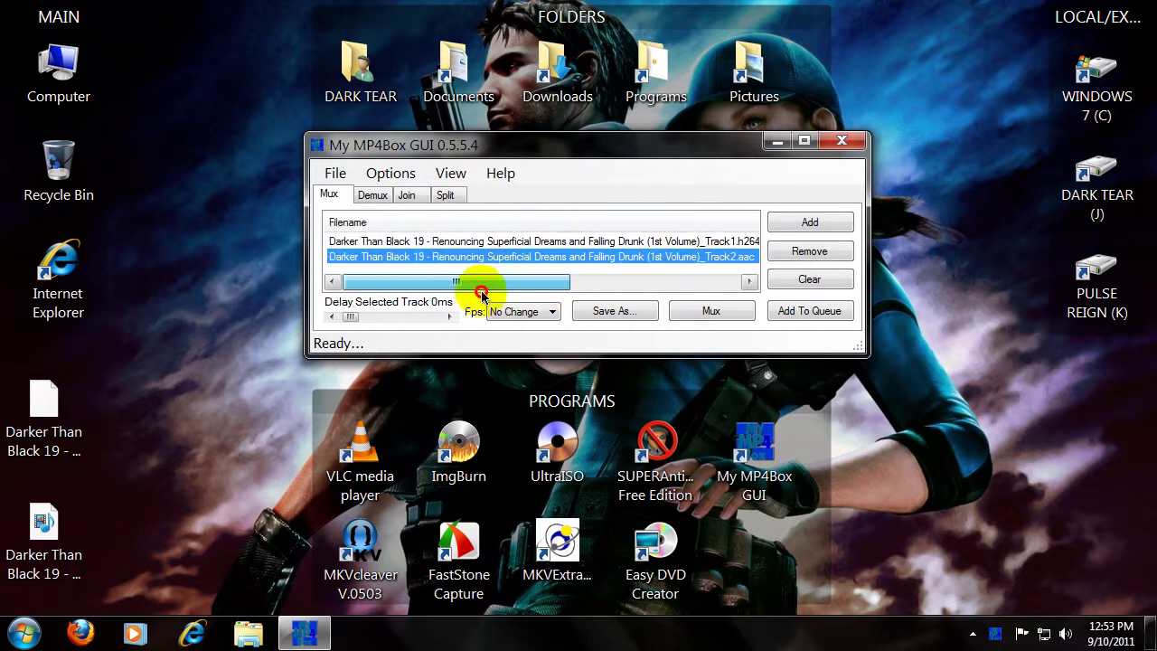
Step: Save the mux output as DTB.mp4 on the Desktop
{"action": "left_click", "coordinate": [630, 314]}
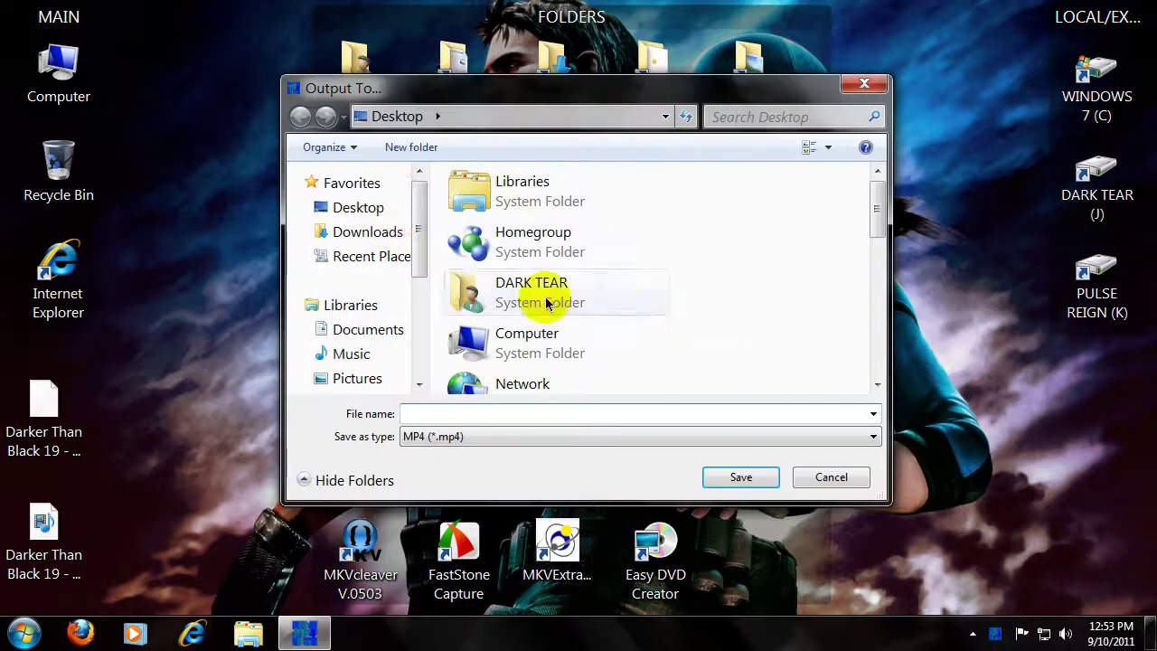
{"action": "left_click", "coordinate": [349, 219]}
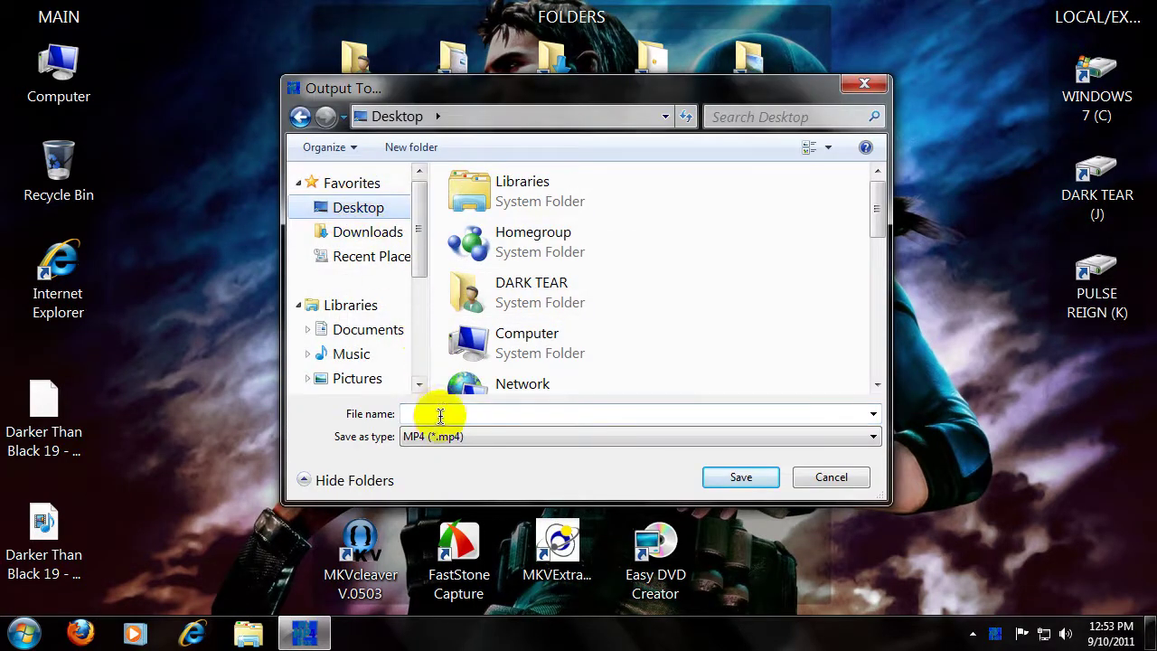
{"action": "type", "text": "D"}
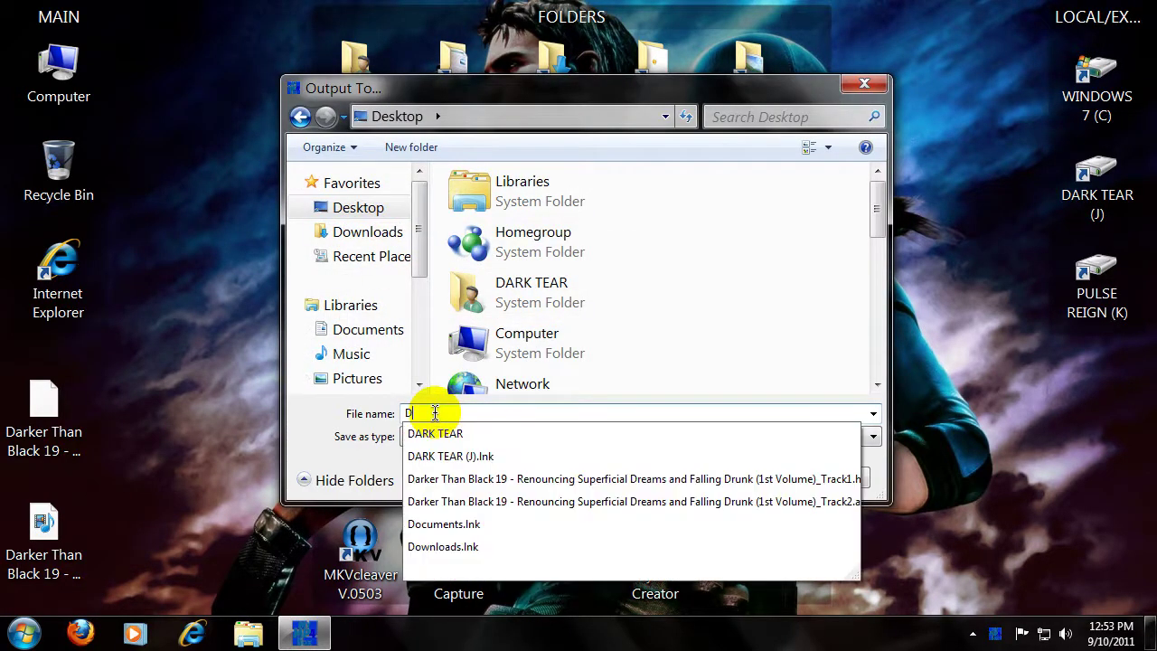
{"action": "type", "text": "TB"}
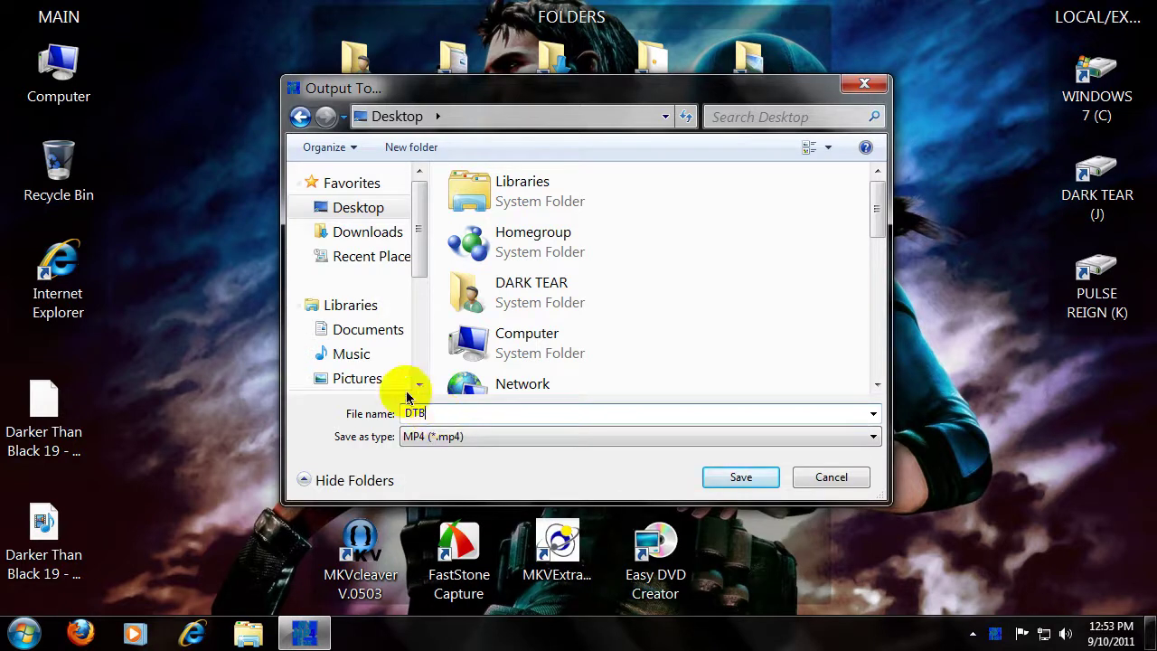
{"action": "left_click", "coordinate": [746, 483]}
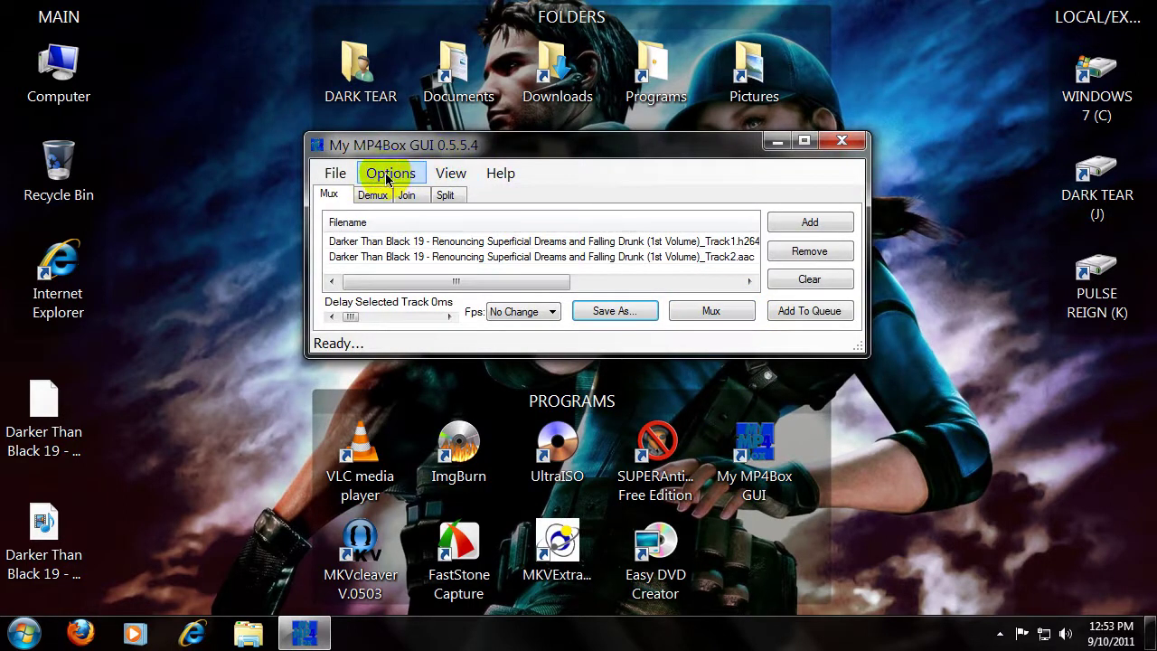
Step: Mux the H.264 and AAC tracks into DTB.mp4 and select it on the desktop
{"action": "left_click", "coordinate": [709, 306]}
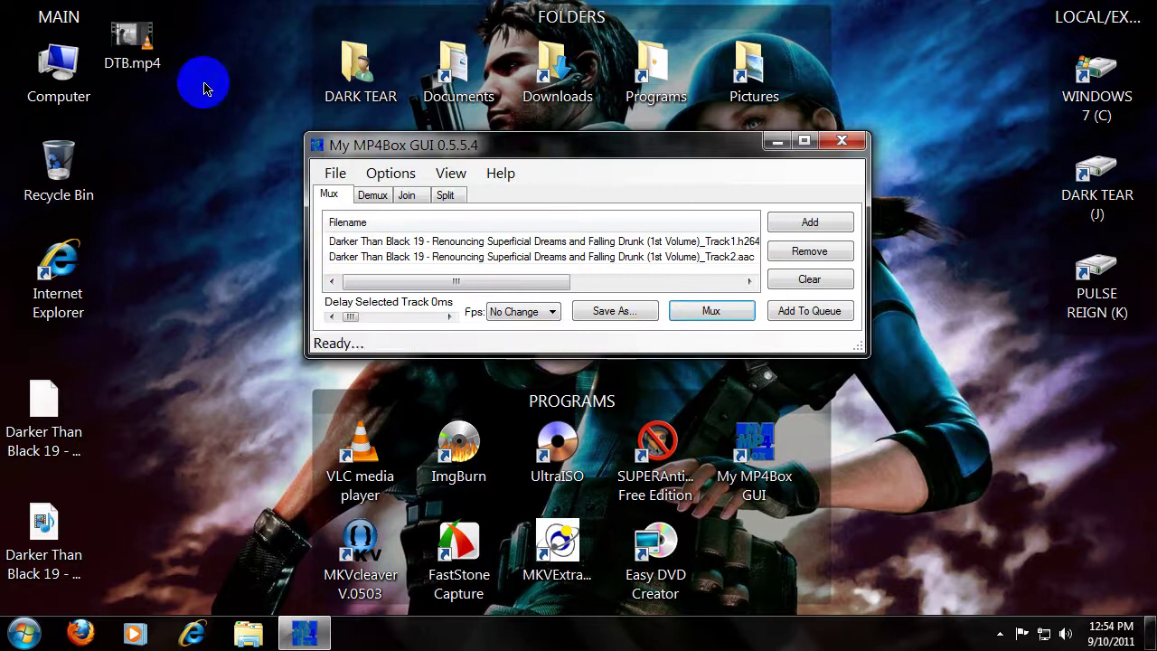
{"action": "left_click", "coordinate": [130, 76]}
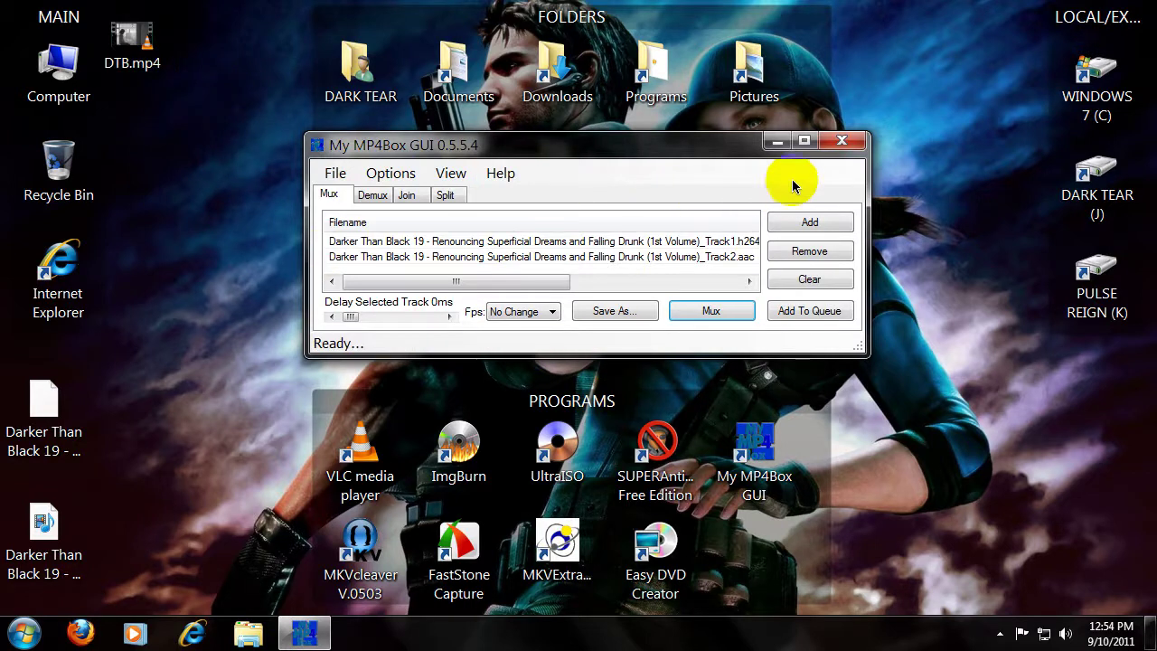
Step: Close My MP4Box GUI and permanently delete both extracted episode 19 track files from the desktop
{"action": "left_click", "coordinate": [841, 141]}
{"action": "left_click_drag", "start_coordinate": [167, 375], "coordinate": [25, 549]}
{"action": "key", "text": "shift+Delete"}
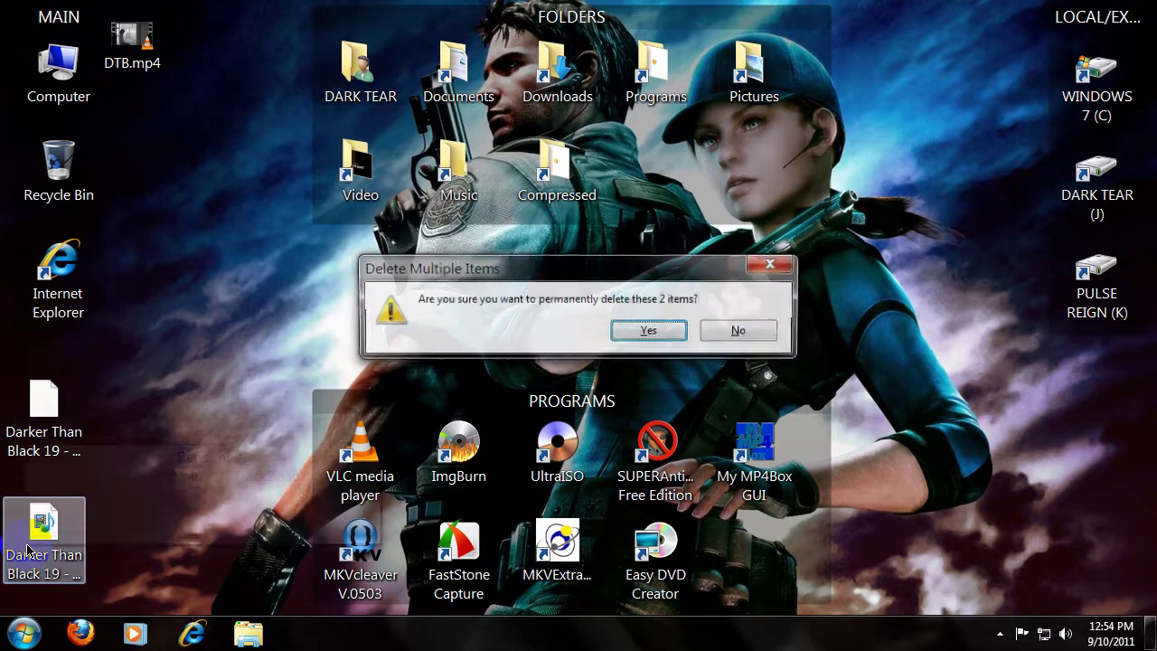
{"action": "key", "text": "Return"}
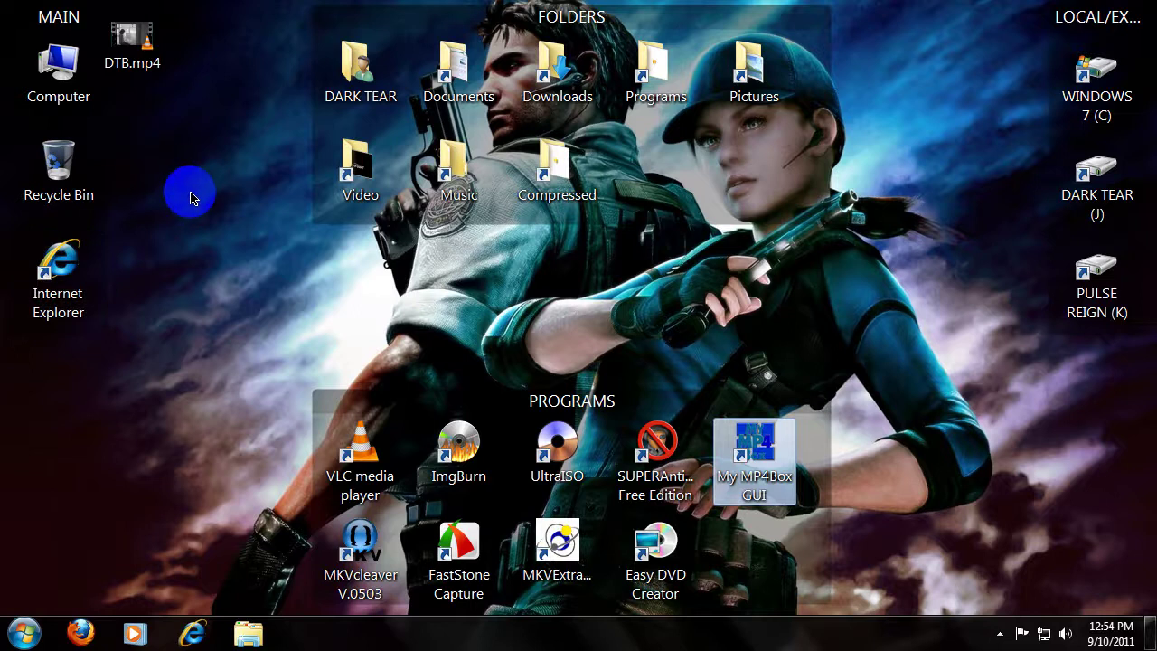
{"action": "right_click", "coordinate": [62, 87]}
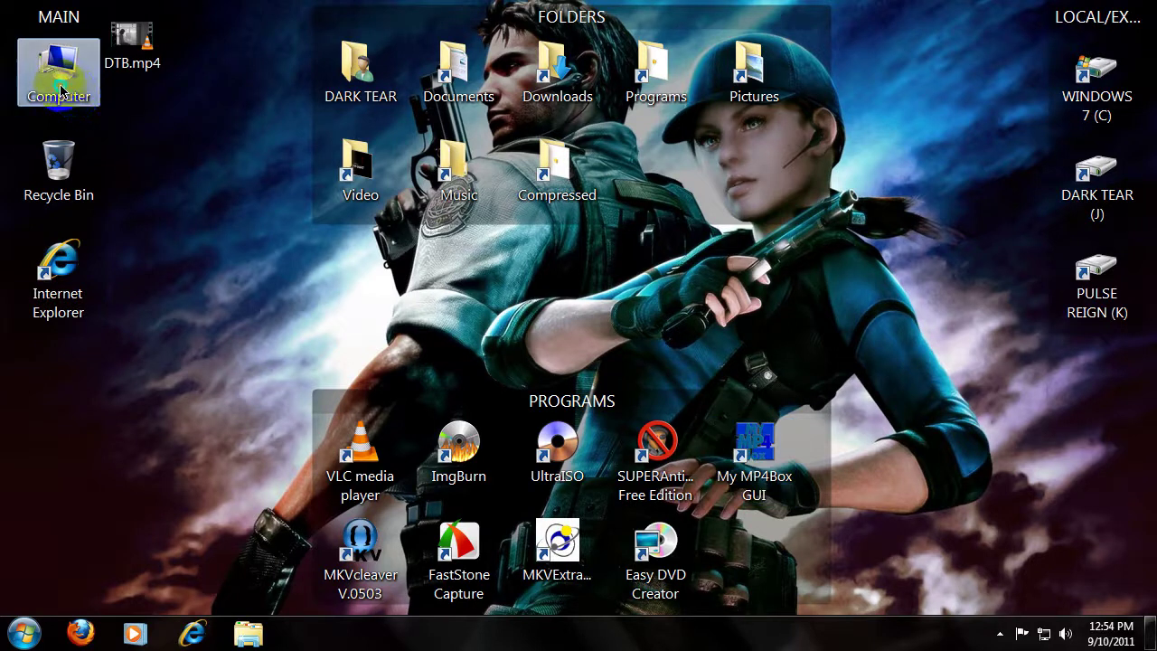
{"action": "left_click", "coordinate": [154, 294]}
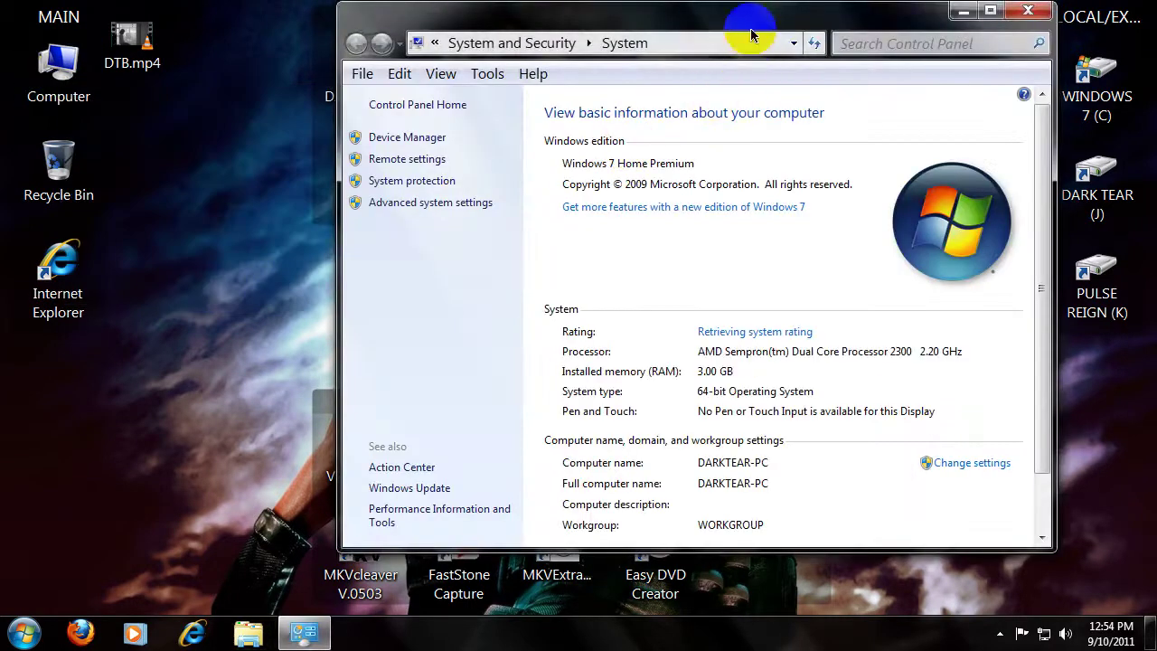
{"action": "left_click_drag", "start_coordinate": [749, 29], "coordinate": [664, 34]}
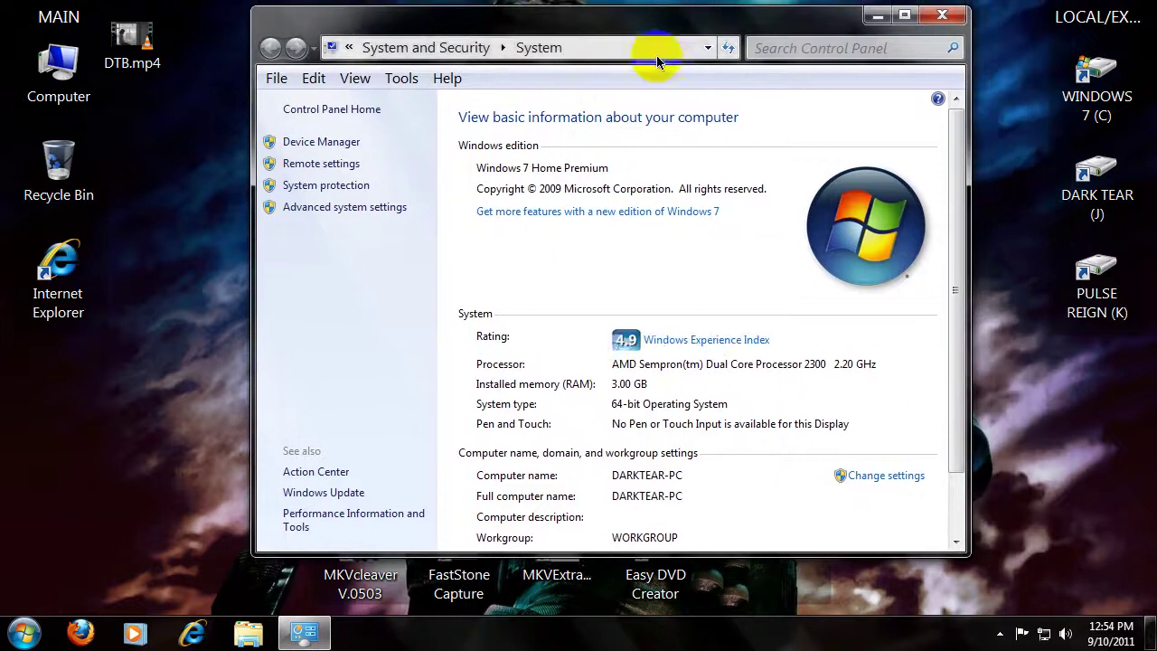
{"action": "left_click_drag", "start_coordinate": [956, 165], "coordinate": [957, 225]}
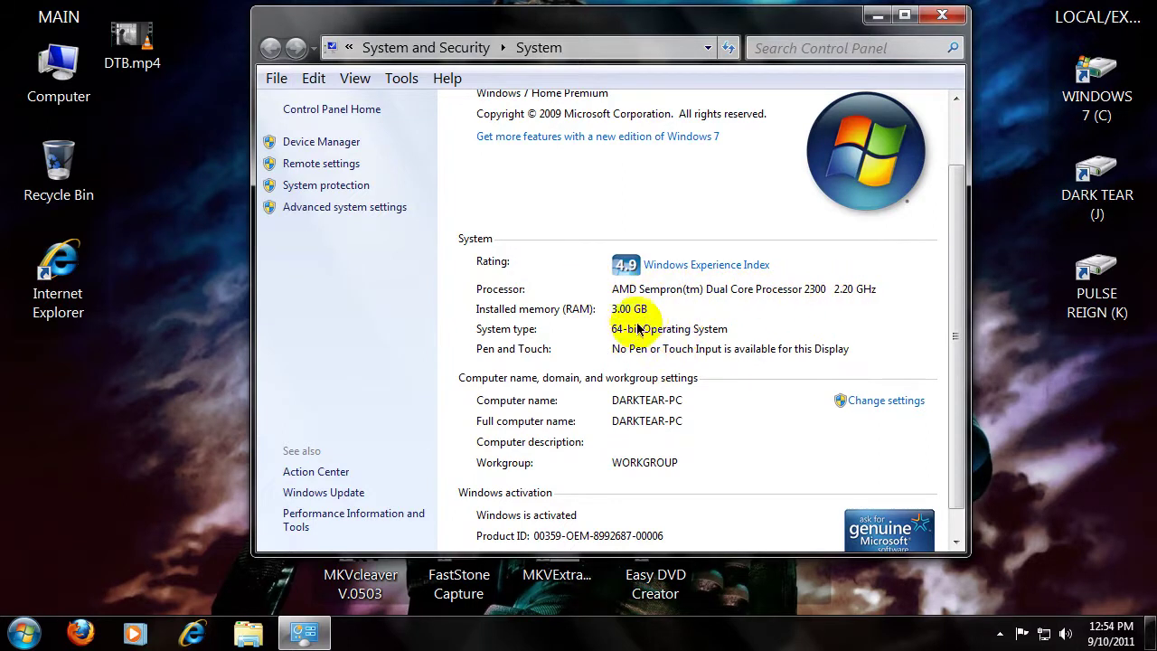
{"action": "left_click_drag", "start_coordinate": [956, 246], "coordinate": [959, 163]}
Step: Close the system information window, move DTB.mp4 to the desktop's top right, and open drive K
{"action": "left_click", "coordinate": [940, 23]}
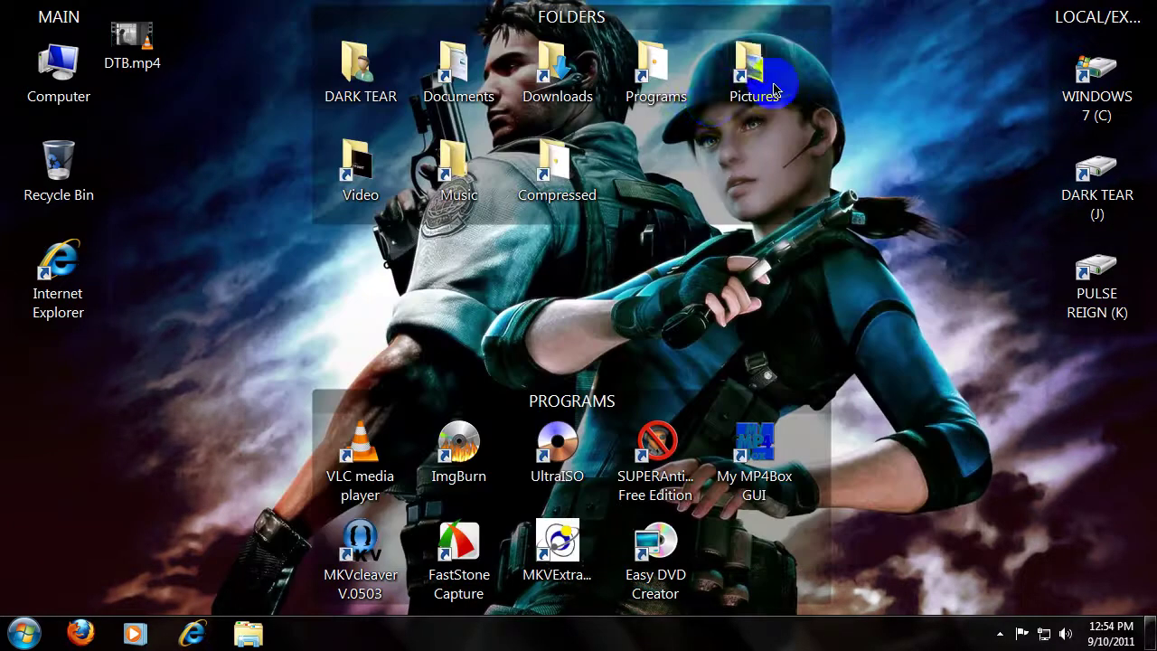
{"action": "mouse_move", "coordinate": [145, 61]}
{"action": "left_mouse_down"}
{"action": "mouse_move", "coordinate": [756, 127]}
{"action": "mouse_move", "coordinate": [962, 74]}
{"action": "left_mouse_up"}
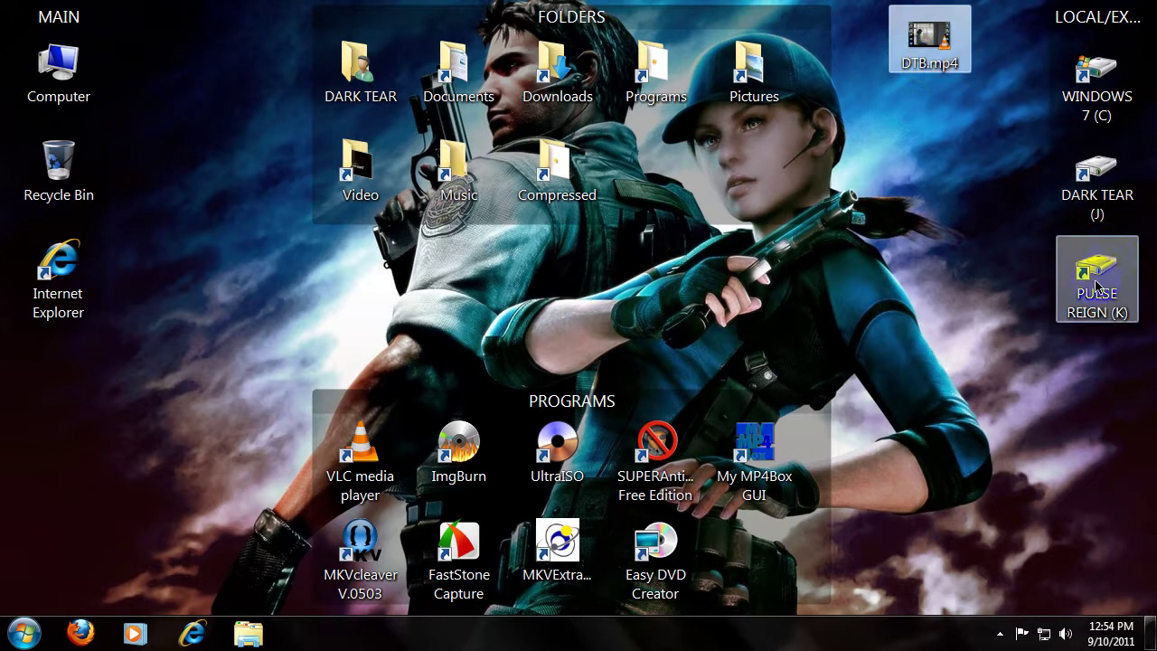
{"action": "double_click", "coordinate": [1096, 287]}
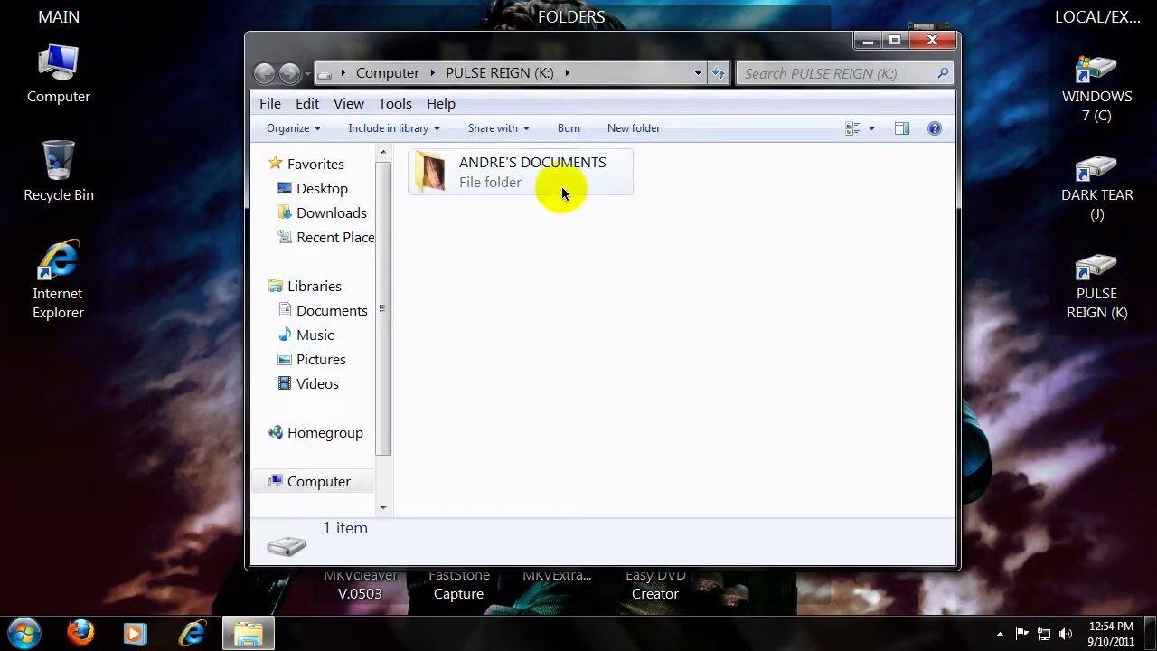
Step: Copy Darker Than Black episode 19 from the ANIME\DARKER THAN BLACK folder onto the desktop, then close the window
{"action": "double_click", "coordinate": [561, 191]}
{"action": "double_click", "coordinate": [734, 172]}
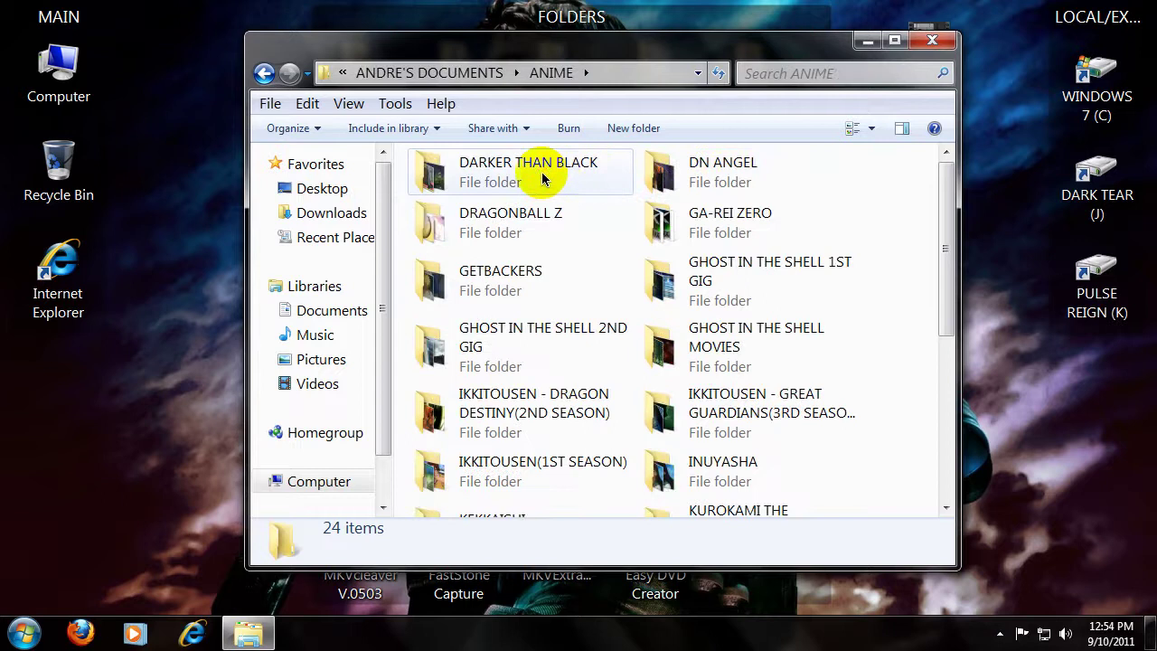
{"action": "double_click", "coordinate": [542, 179]}
{"action": "scroll", "coordinate": [798, 379], "scroll_direction": "down", "scroll_amount": 1}
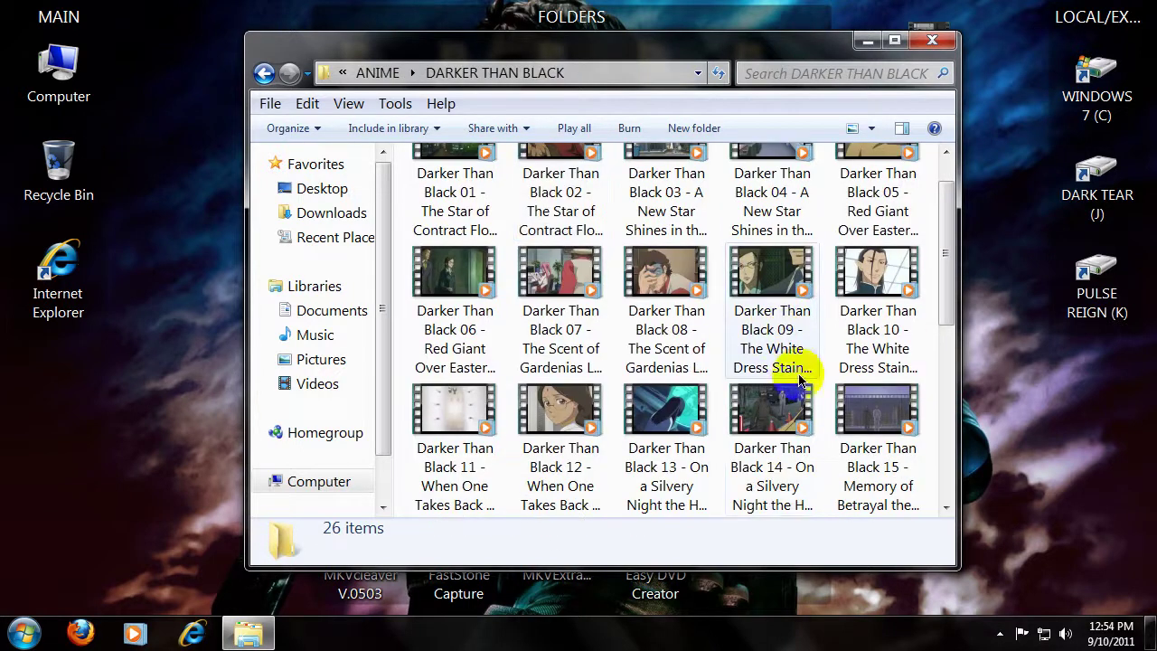
{"action": "scroll", "coordinate": [793, 479], "scroll_direction": "down", "scroll_amount": 1}
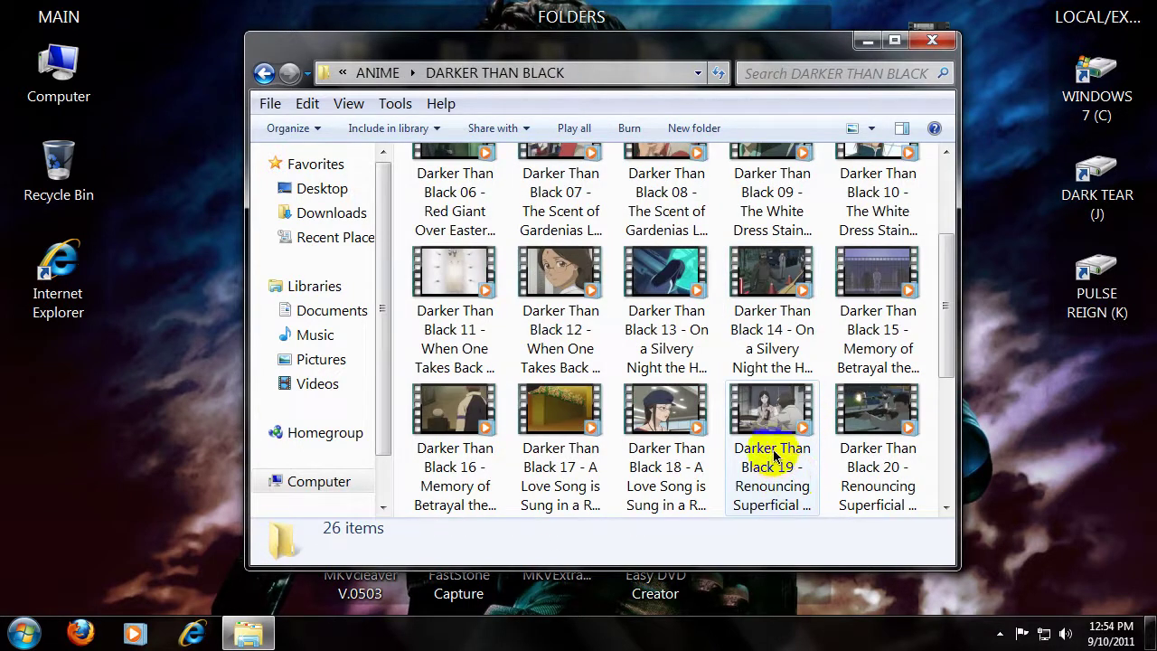
{"action": "mouse_move", "coordinate": [772, 456]}
{"action": "left_mouse_down"}
{"action": "mouse_move", "coordinate": [654, 428]}
{"action": "mouse_move", "coordinate": [136, 195]}
{"action": "mouse_move", "coordinate": [194, 169]}
{"action": "left_mouse_up"}
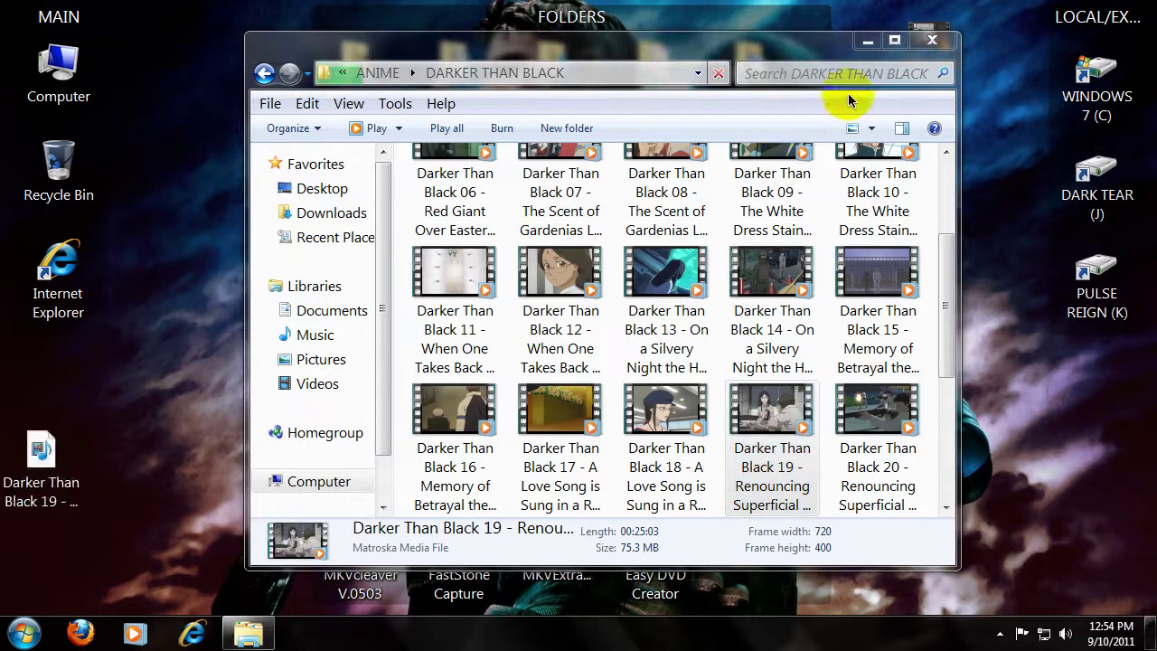
{"action": "left_click", "coordinate": [932, 40]}
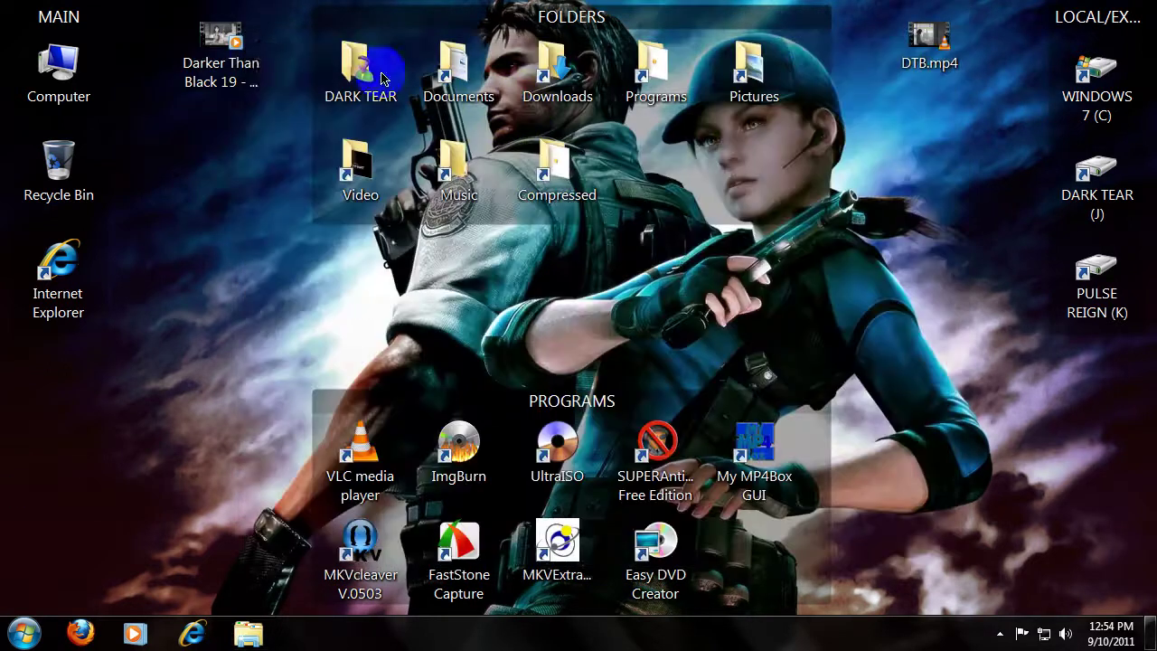
{"action": "double_click", "coordinate": [221, 41]}
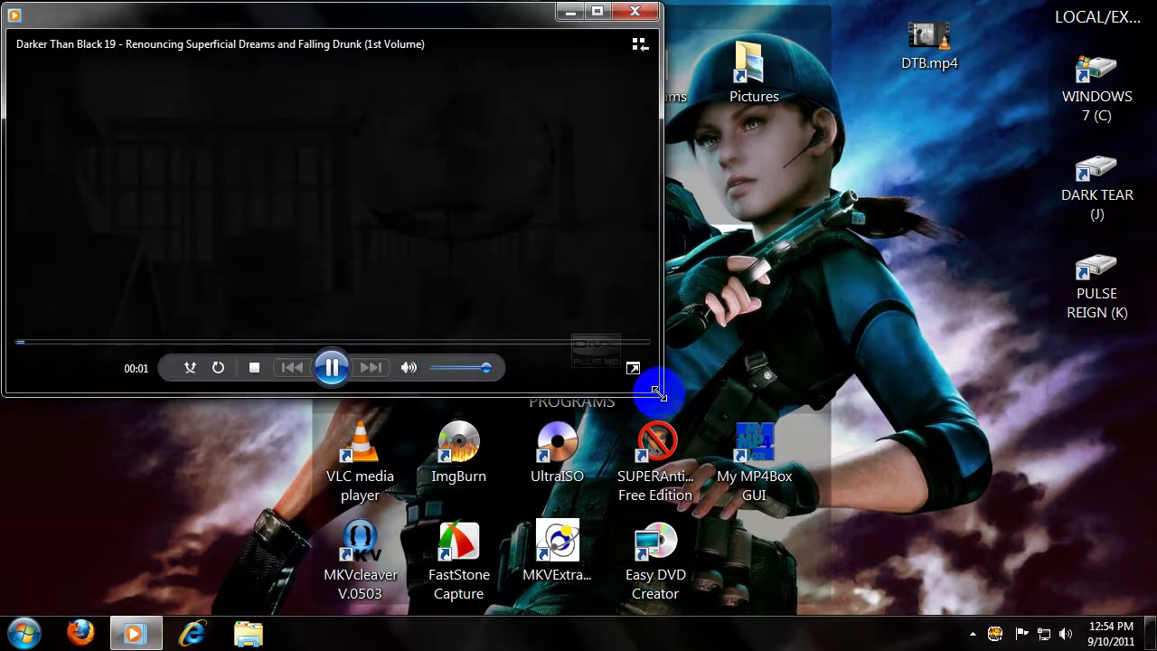
{"action": "left_click_drag", "start_coordinate": [658, 391], "coordinate": [976, 611]}
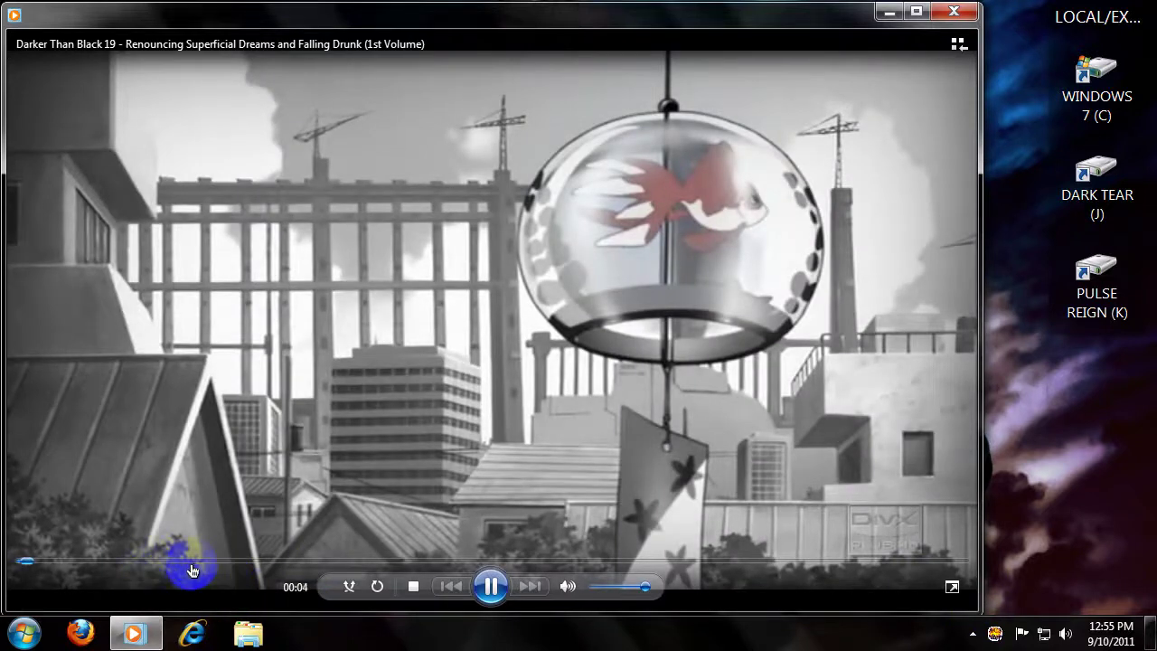
{"action": "left_click", "coordinate": [192, 562]}
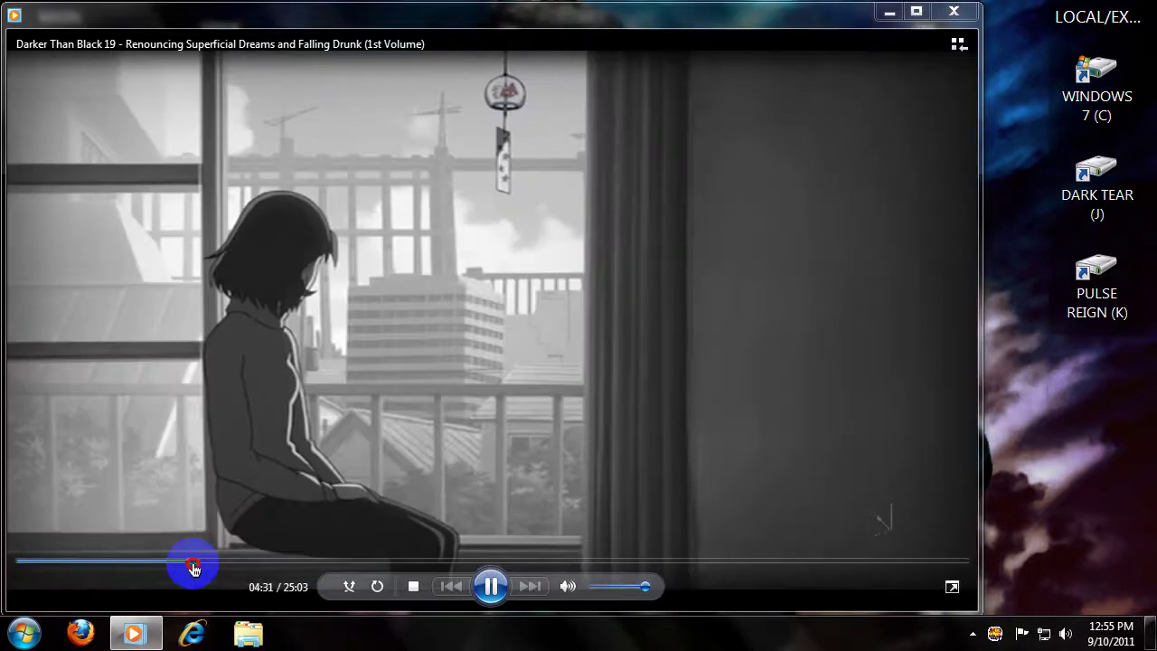
{"action": "left_click_drag", "start_coordinate": [193, 562], "coordinate": [323, 562]}
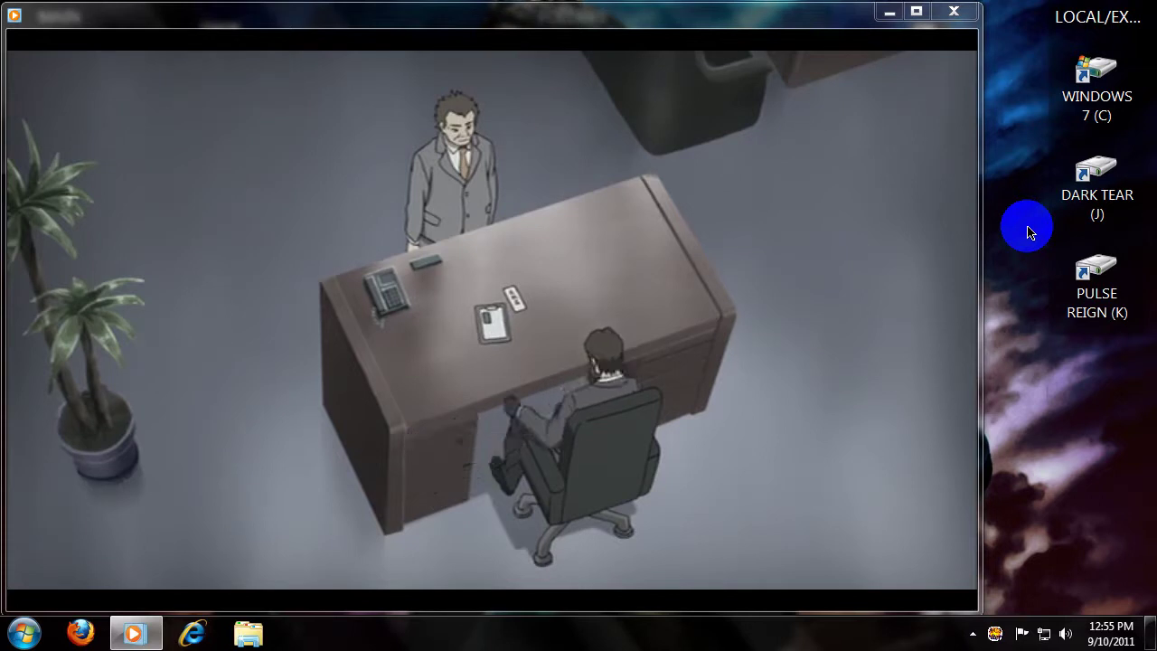
{"action": "left_click", "coordinate": [959, 16]}
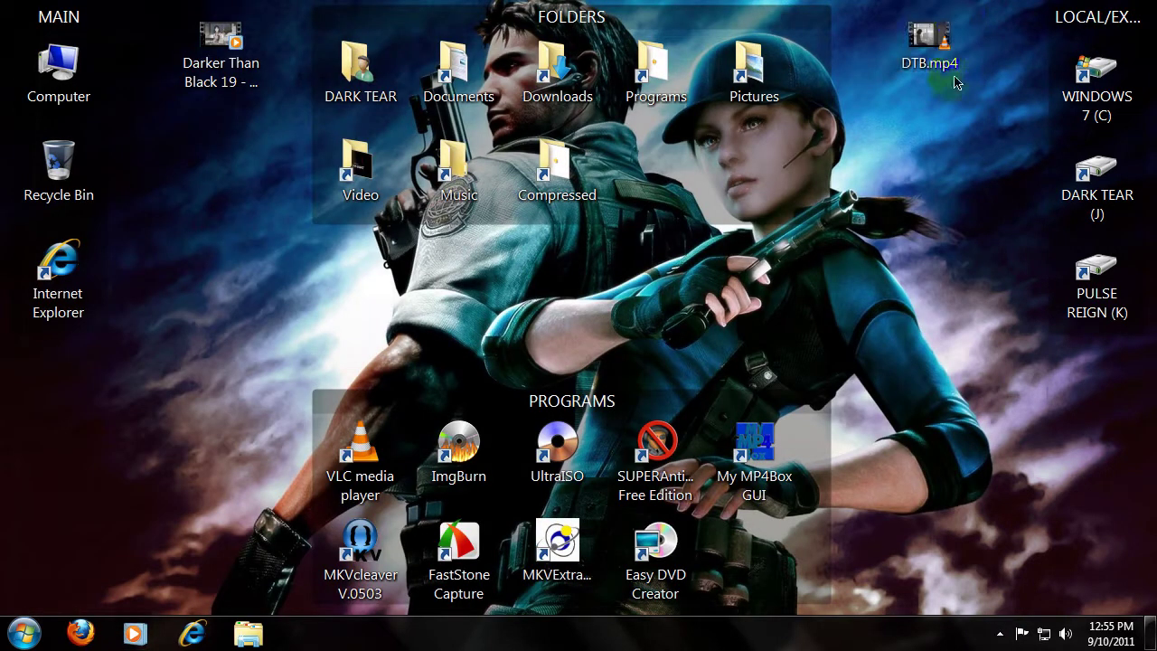
{"action": "left_click", "coordinate": [912, 36]}
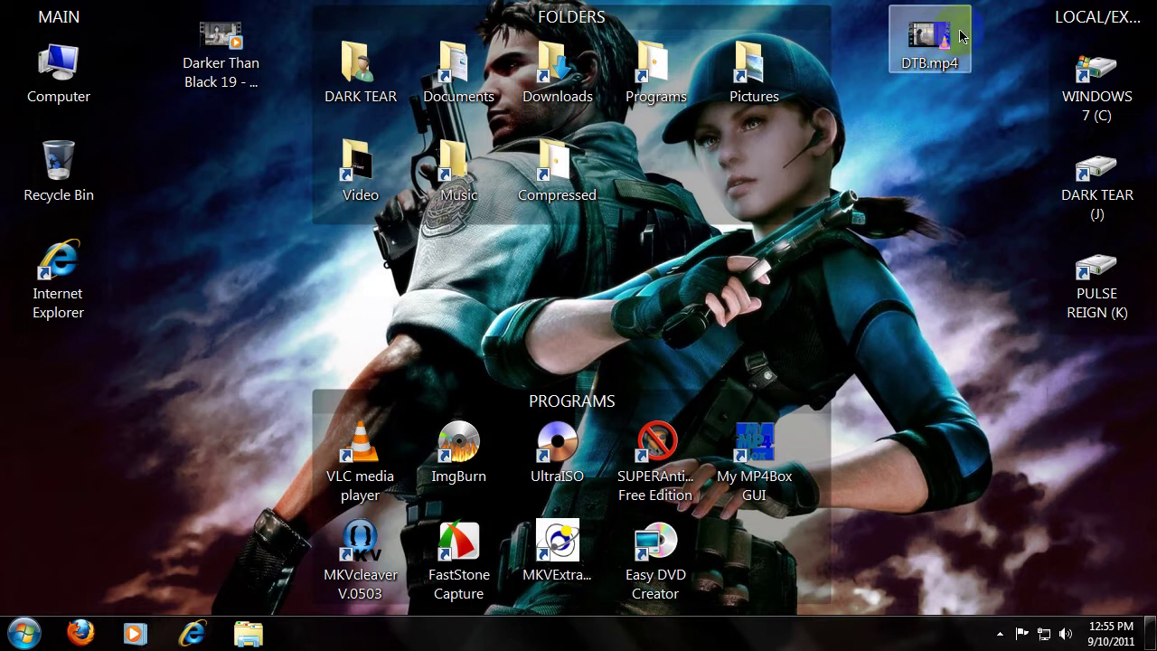
{"action": "right_click", "coordinate": [911, 33]}
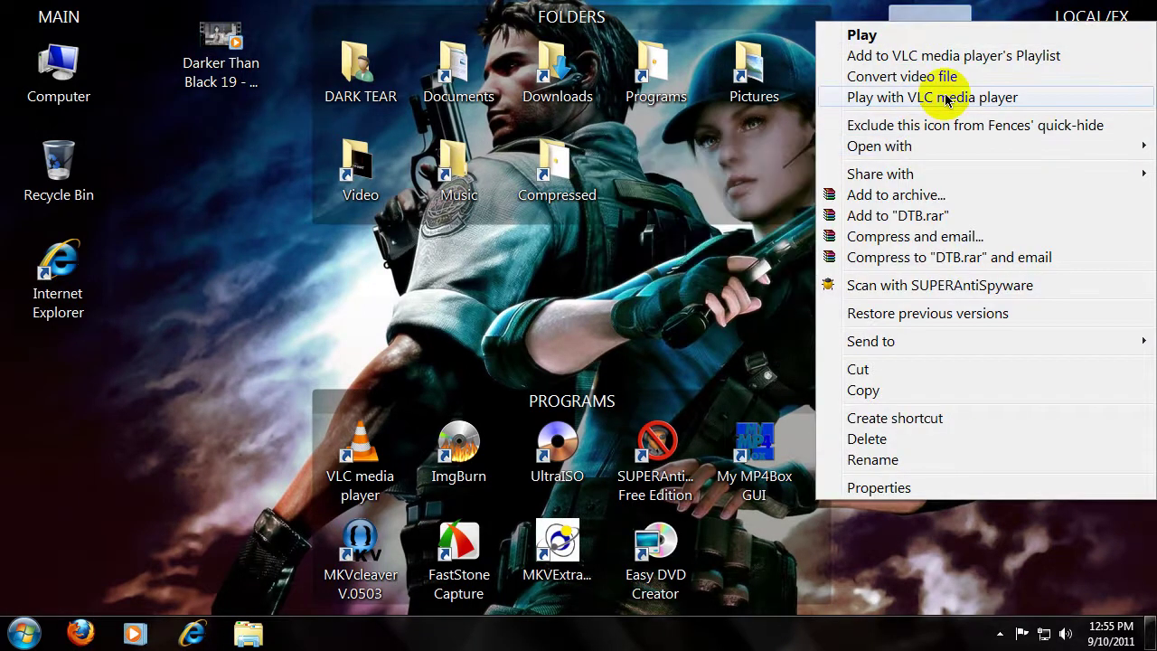
{"action": "mouse_move", "coordinate": [878, 145]}
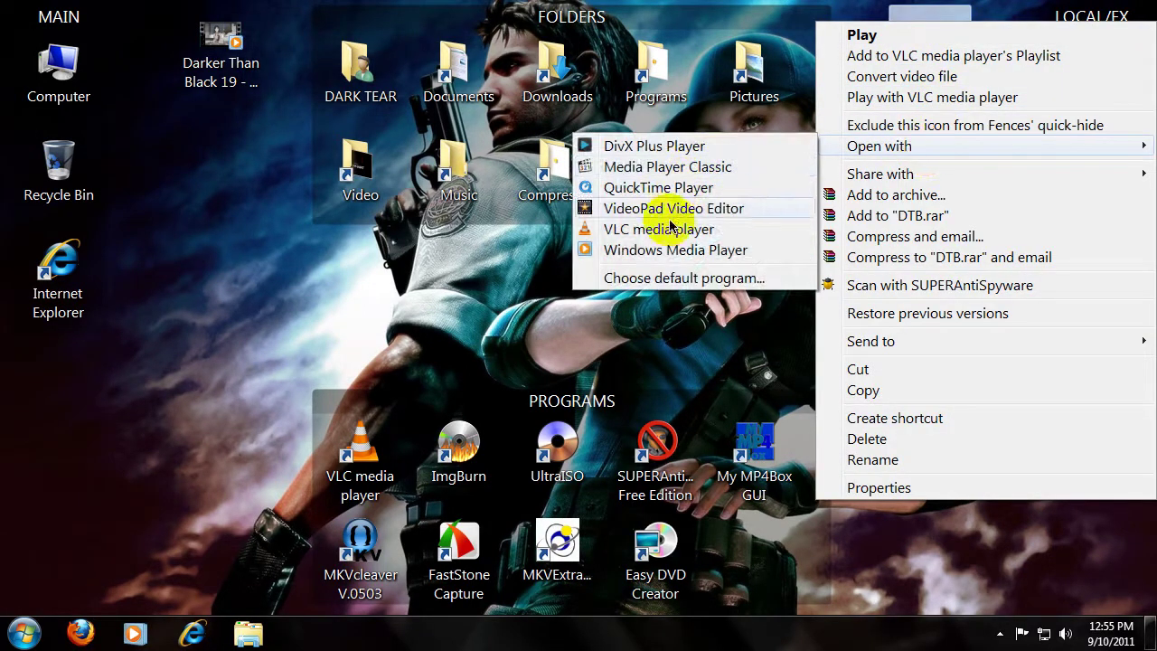
{"action": "left_click", "coordinate": [666, 251]}
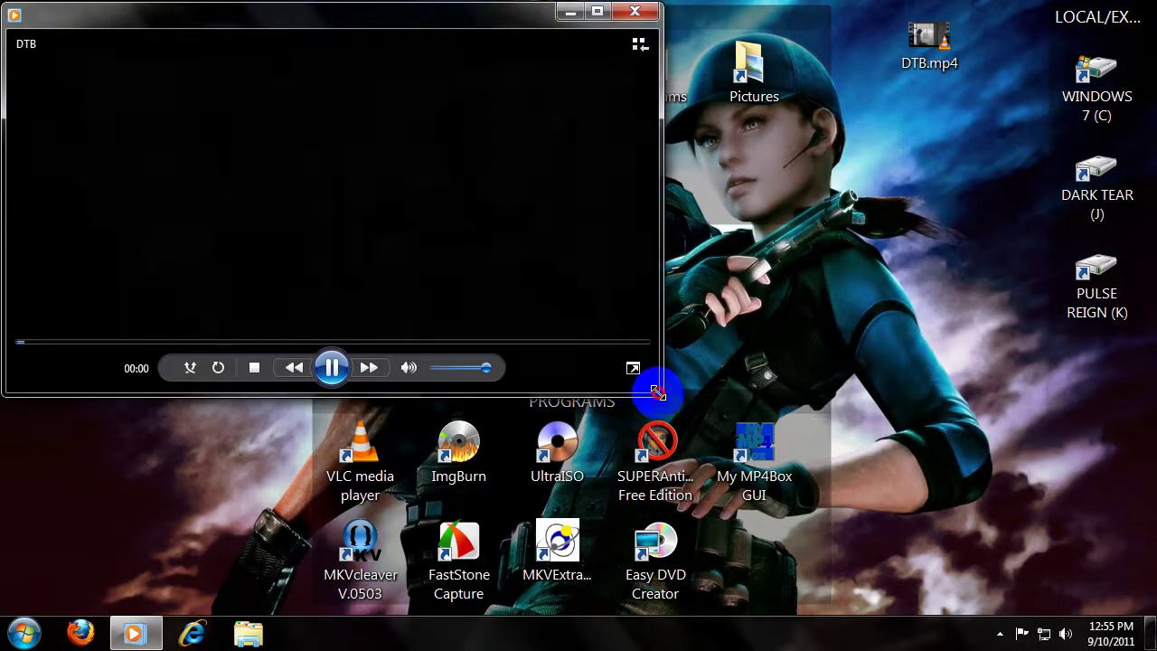
{"action": "mouse_move", "coordinate": [659, 395]}
{"action": "left_mouse_down"}
{"action": "mouse_move", "coordinate": [906, 537]}
{"action": "mouse_move", "coordinate": [983, 614]}
{"action": "left_mouse_up"}
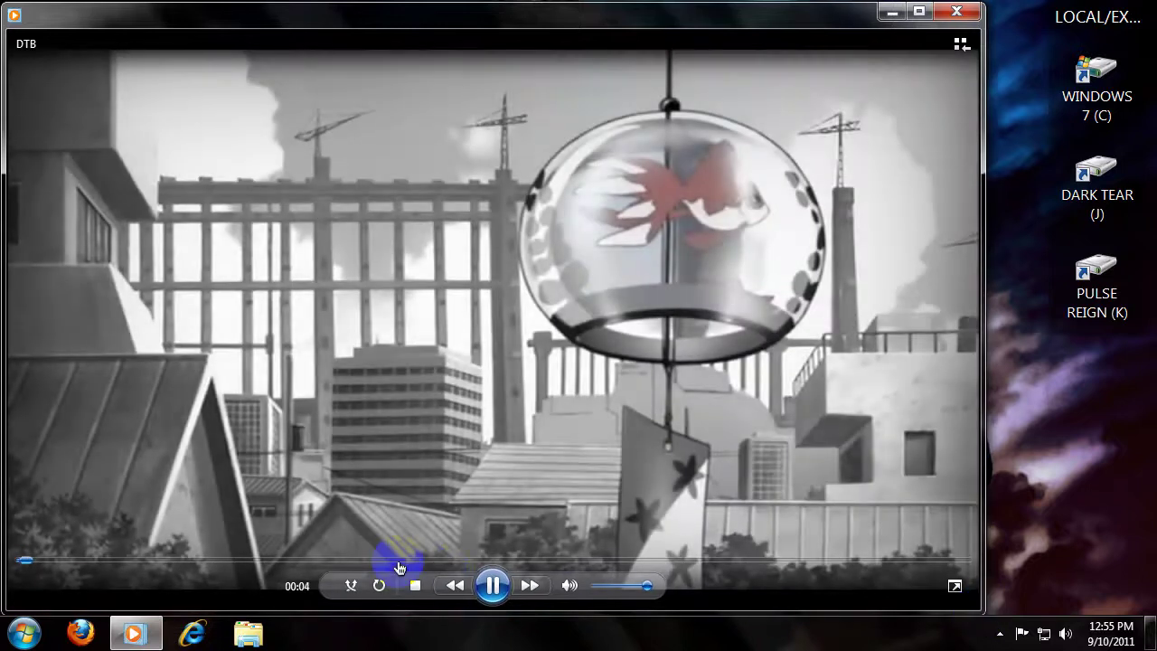
{"action": "left_click_drag", "start_coordinate": [389, 561], "coordinate": [719, 566]}
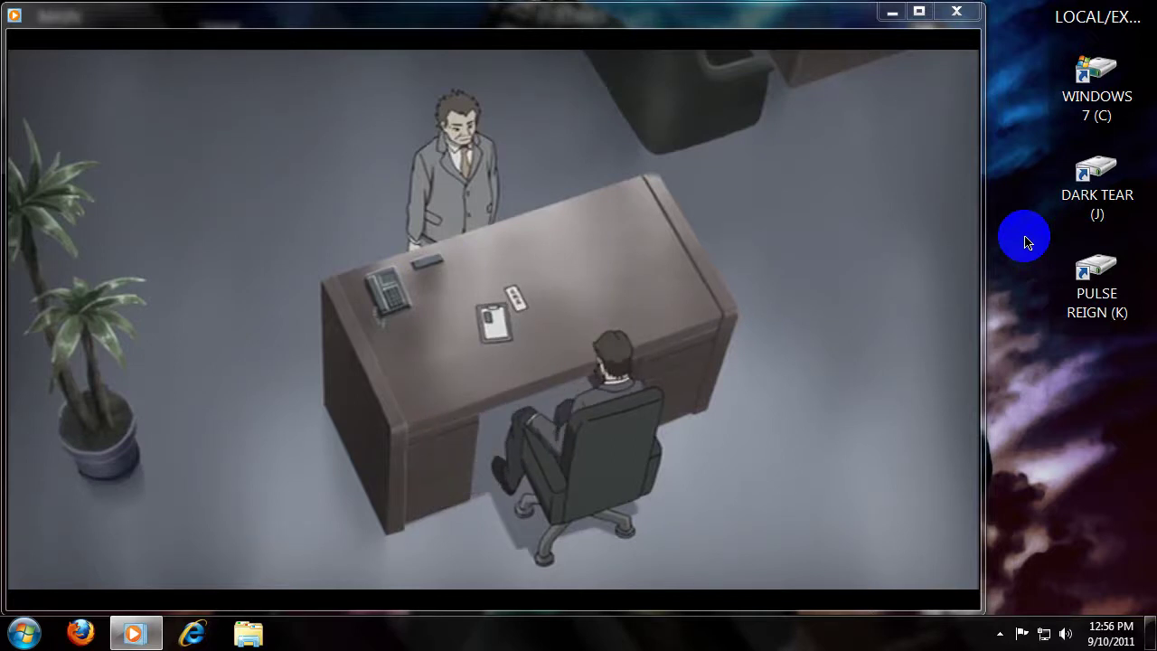
{"action": "left_click", "coordinate": [965, 18]}
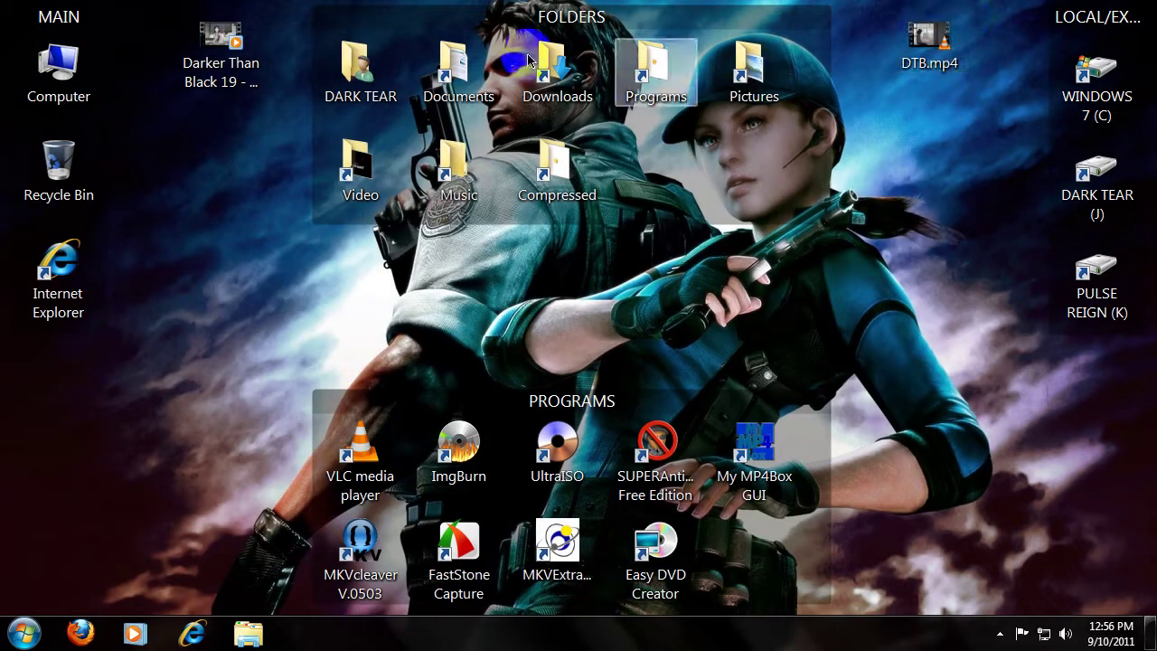
Step: Move the Darker Than Black 19 icon to the right side, directly beneath DTB.mp4
{"action": "left_click", "coordinate": [929, 45]}
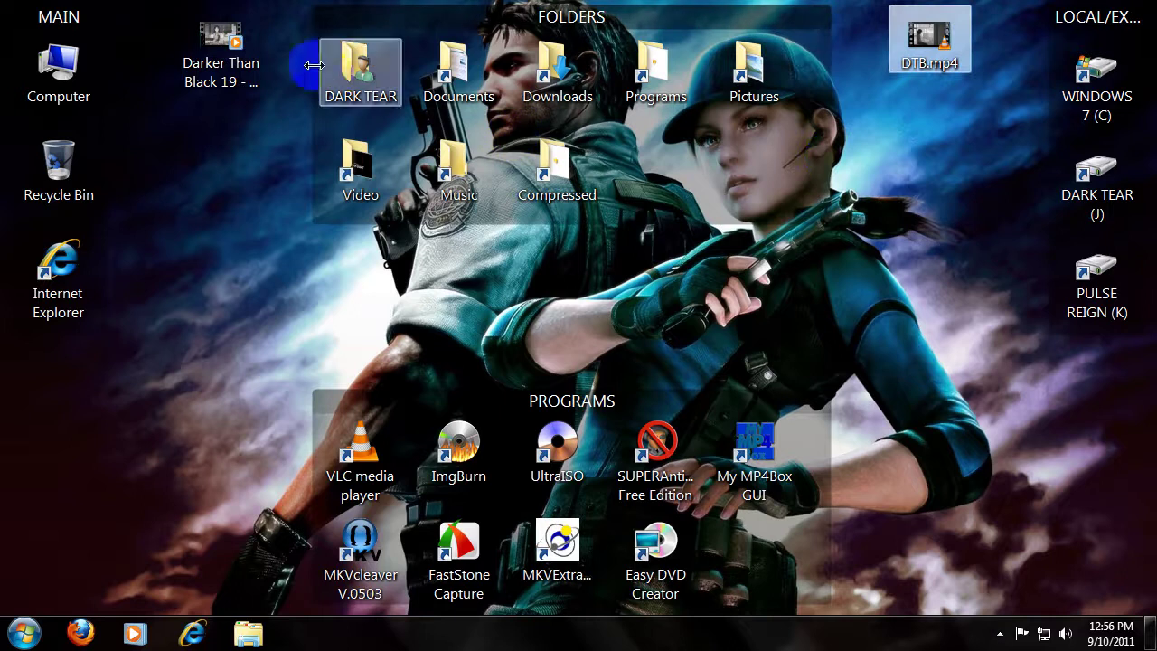
{"action": "left_click", "coordinate": [224, 45]}
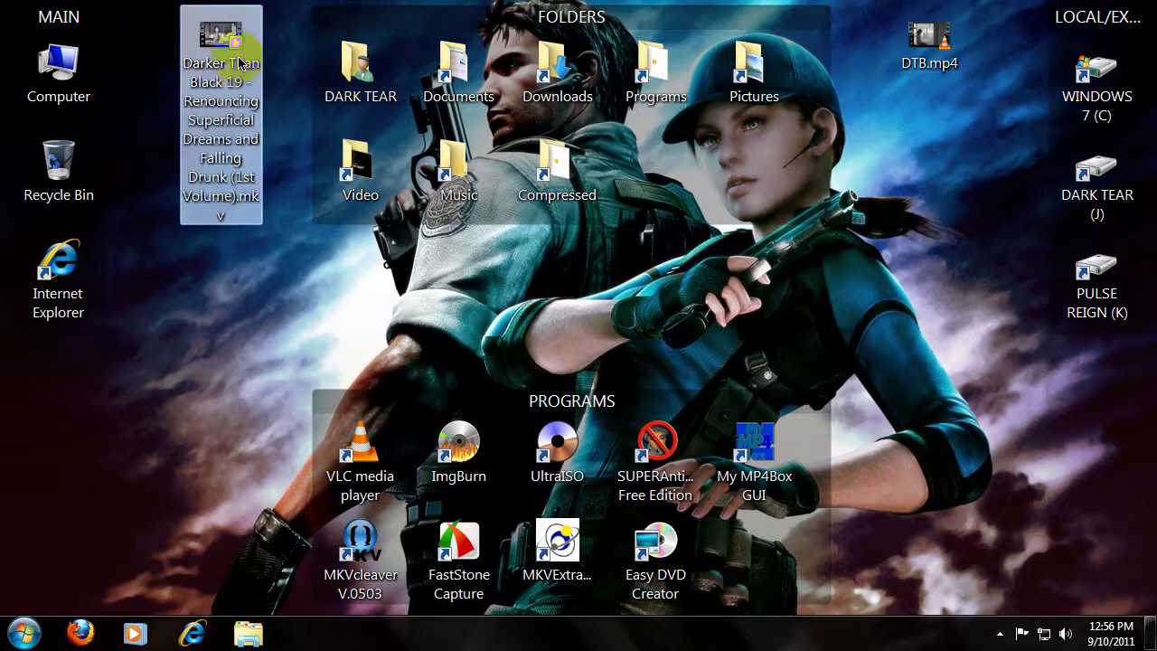
{"action": "left_click", "coordinate": [946, 45]}
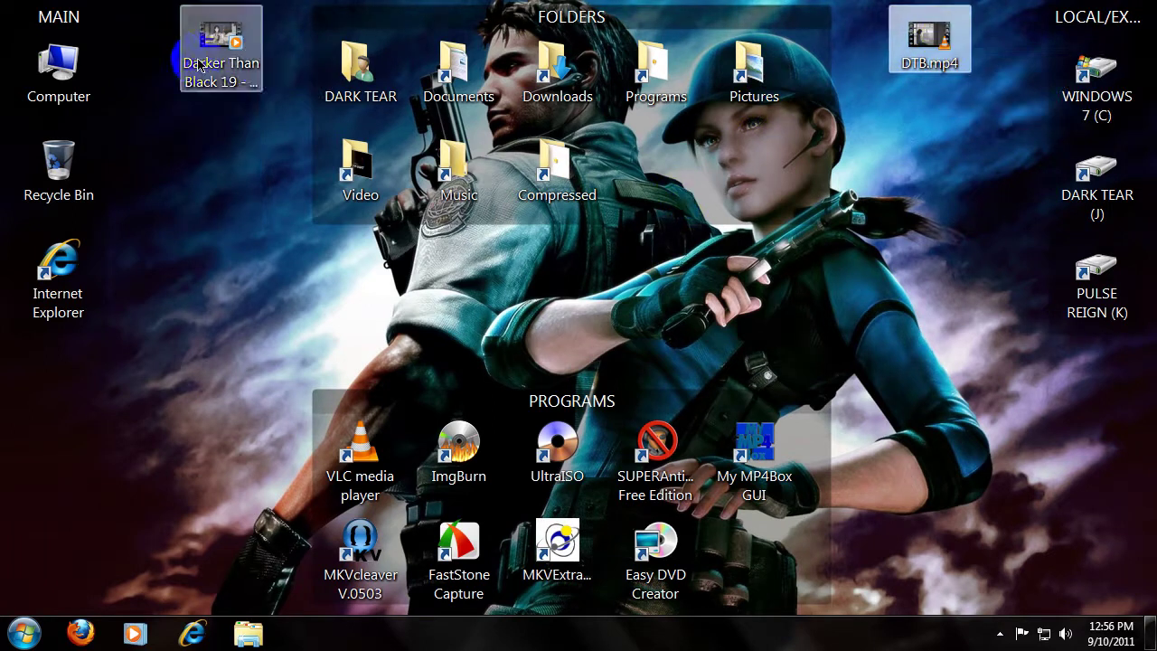
{"action": "left_click", "coordinate": [284, 134]}
{"action": "left_click", "coordinate": [232, 78]}
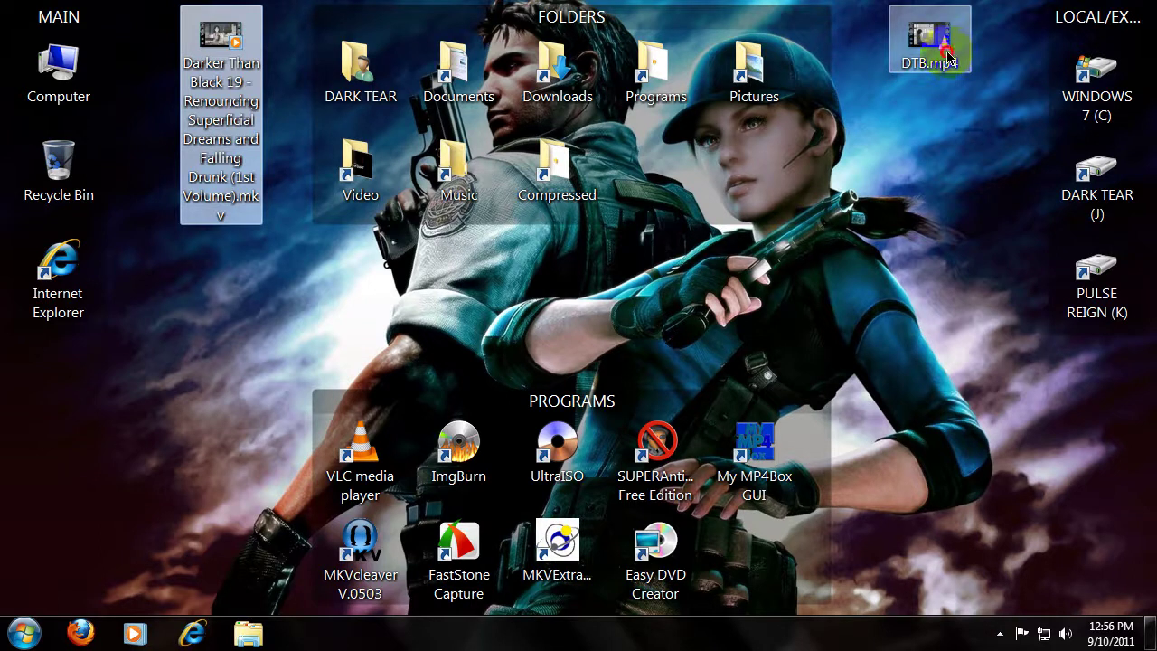
{"action": "left_click", "coordinate": [947, 57]}
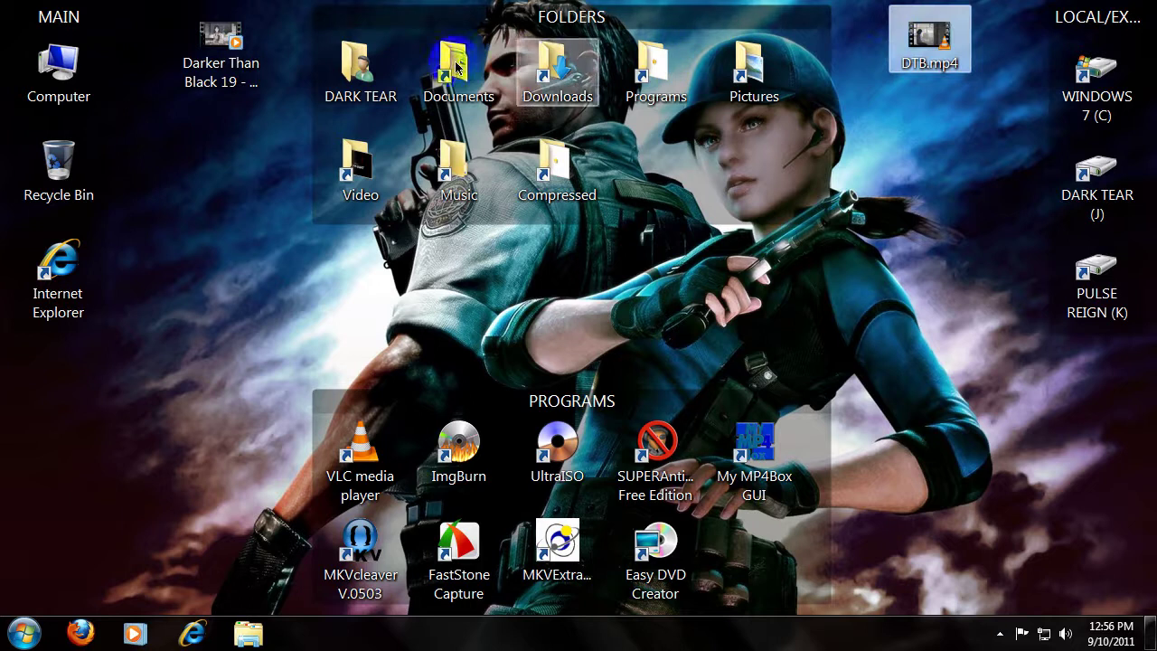
{"action": "left_click_drag", "start_coordinate": [221, 41], "coordinate": [947, 135]}
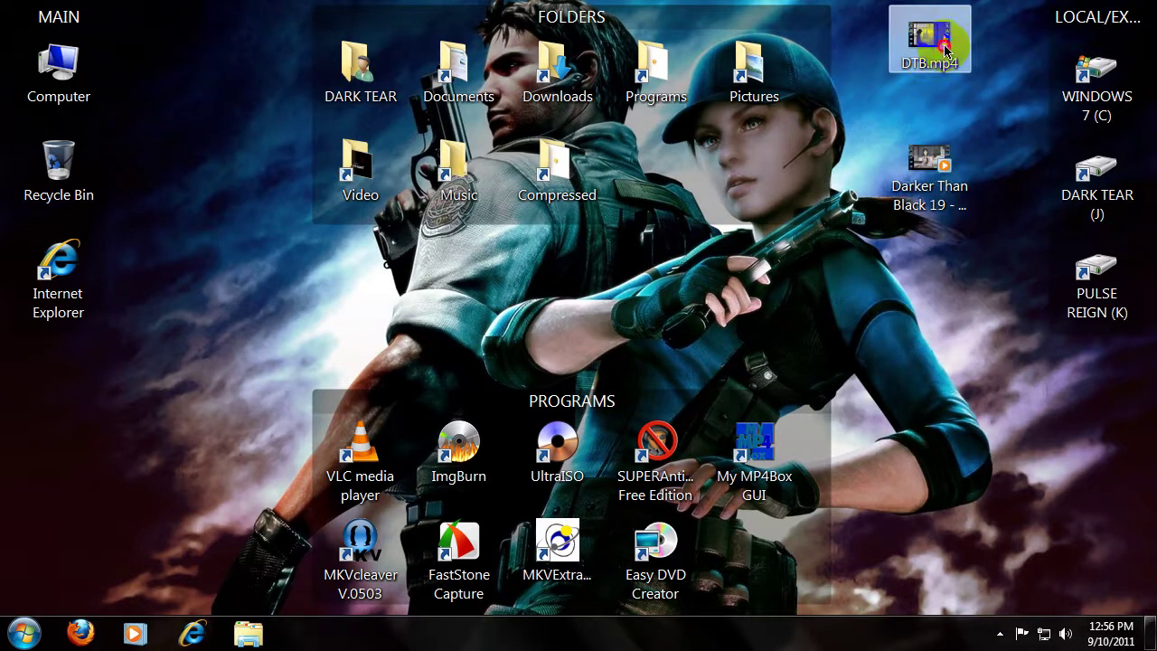
{"action": "left_click", "coordinate": [934, 172]}
{"action": "left_click", "coordinate": [988, 131]}
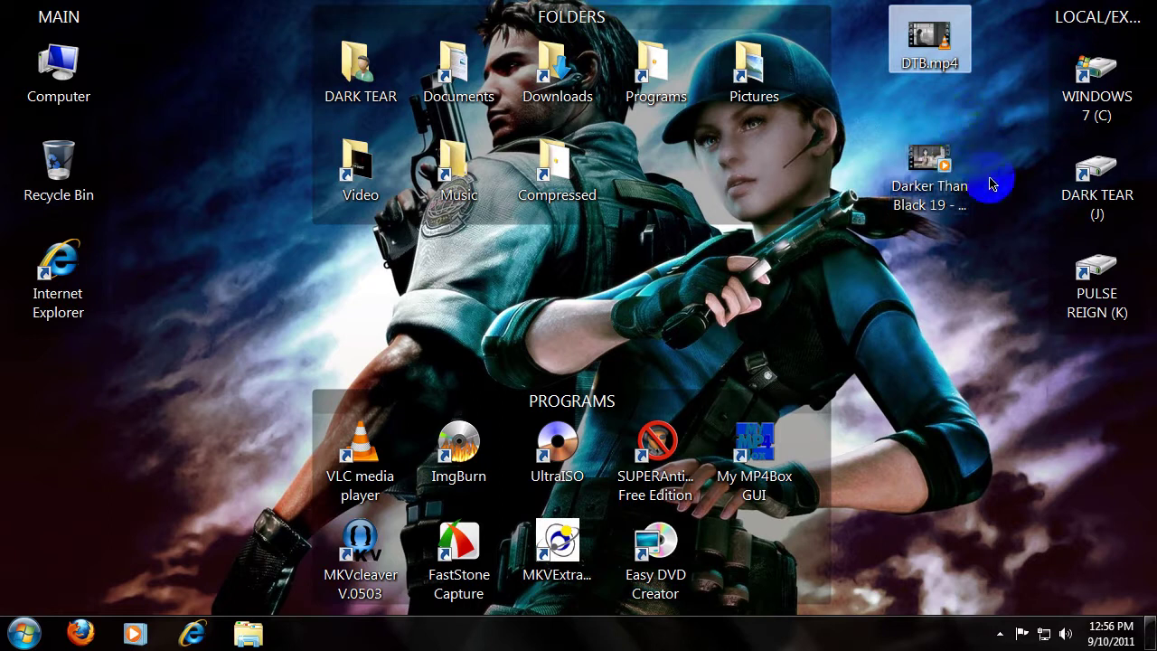
{"action": "left_click_drag", "start_coordinate": [968, 246], "coordinate": [906, 48]}
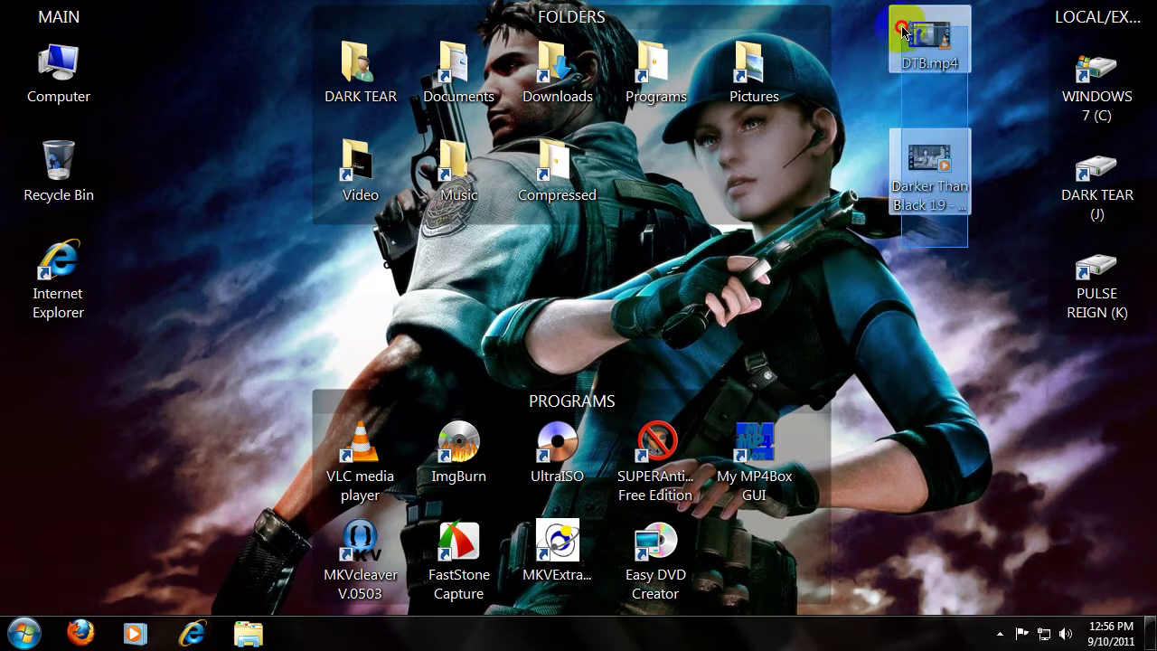
{"action": "left_click", "coordinate": [943, 283]}
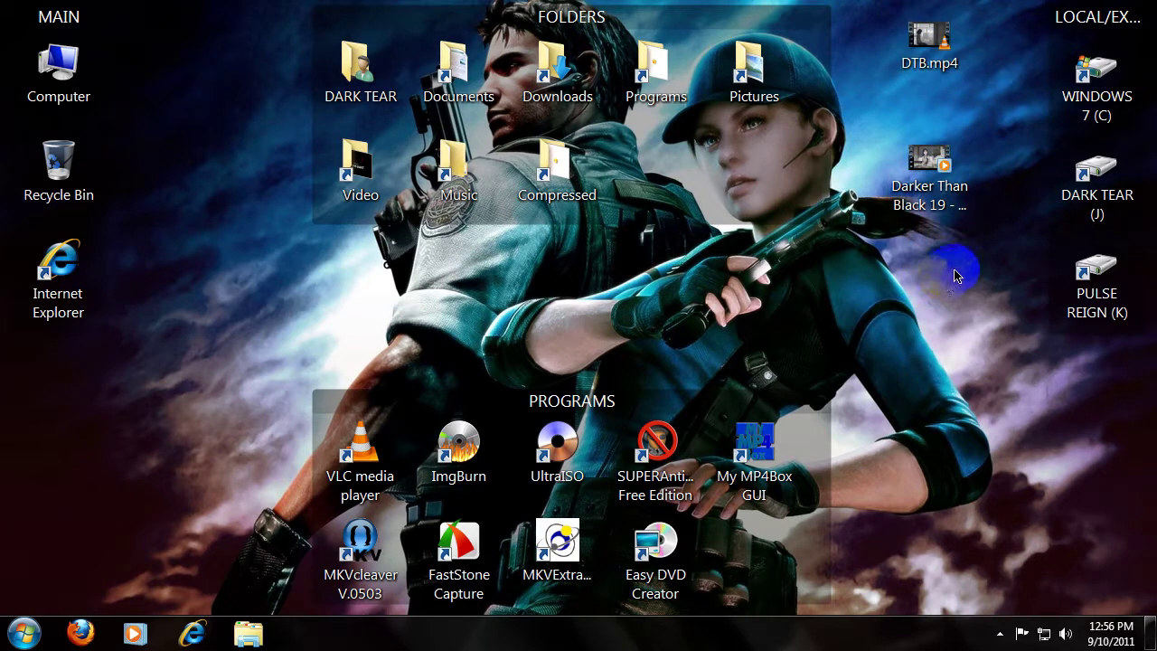
{"action": "mouse_move", "coordinate": [819, 510]}
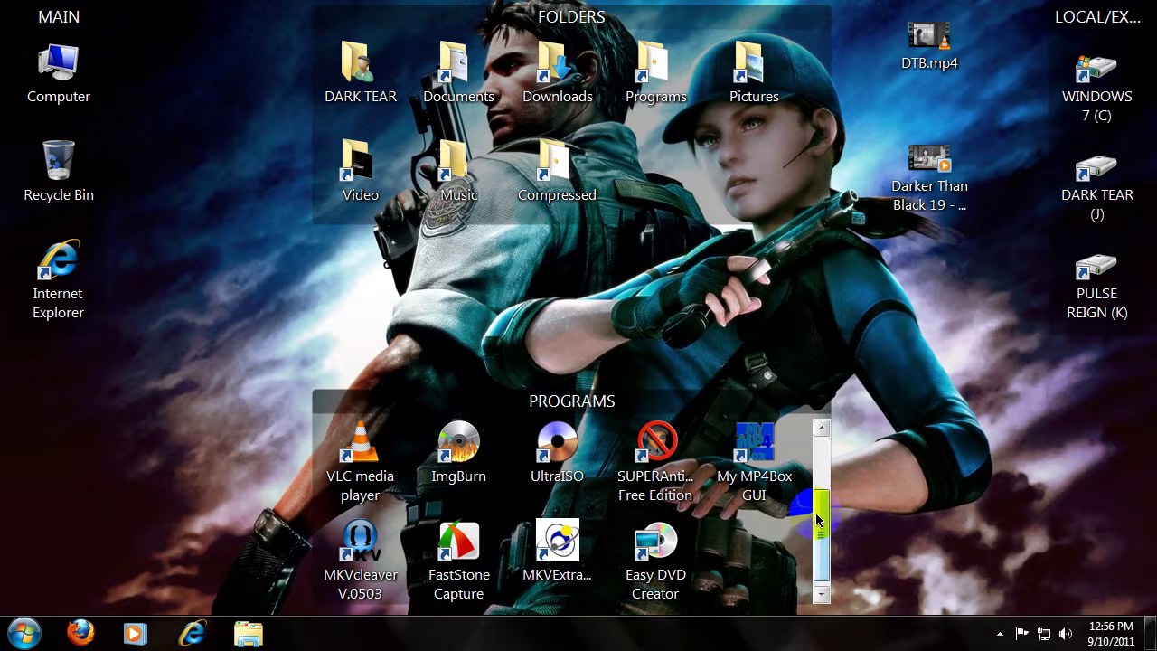
Step: Select DTB.mp4 and the episode 19 MKV together and permanently delete both from the desktop
{"action": "left_click_drag", "start_coordinate": [818, 520], "coordinate": [826, 443]}
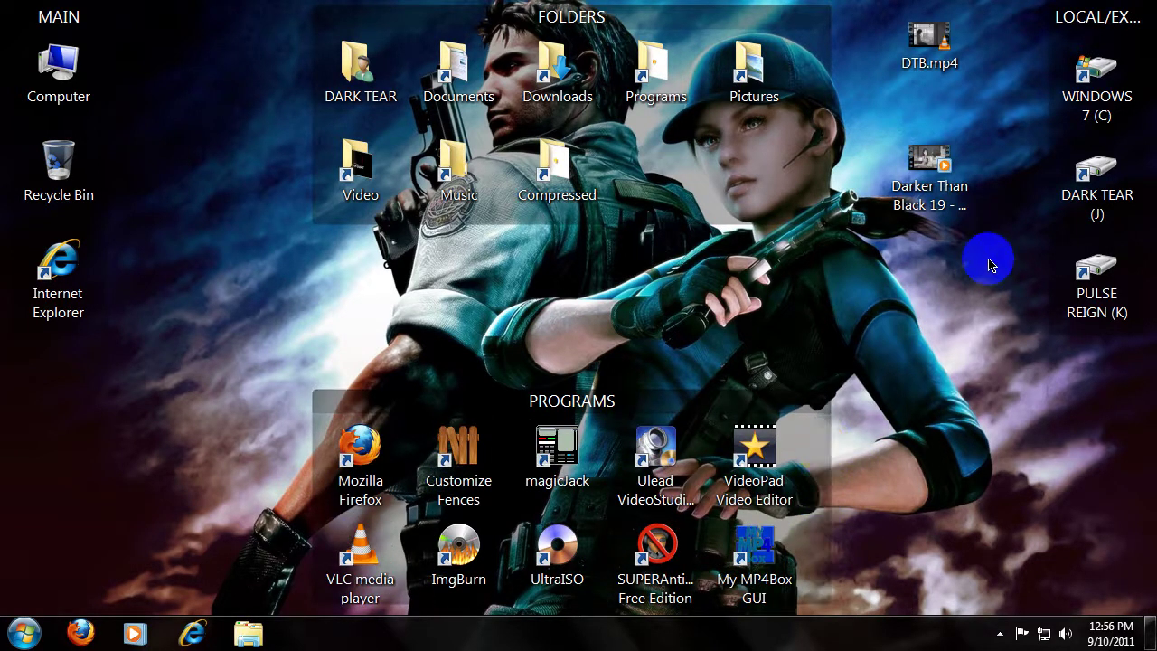
{"action": "left_click", "coordinate": [929, 41]}
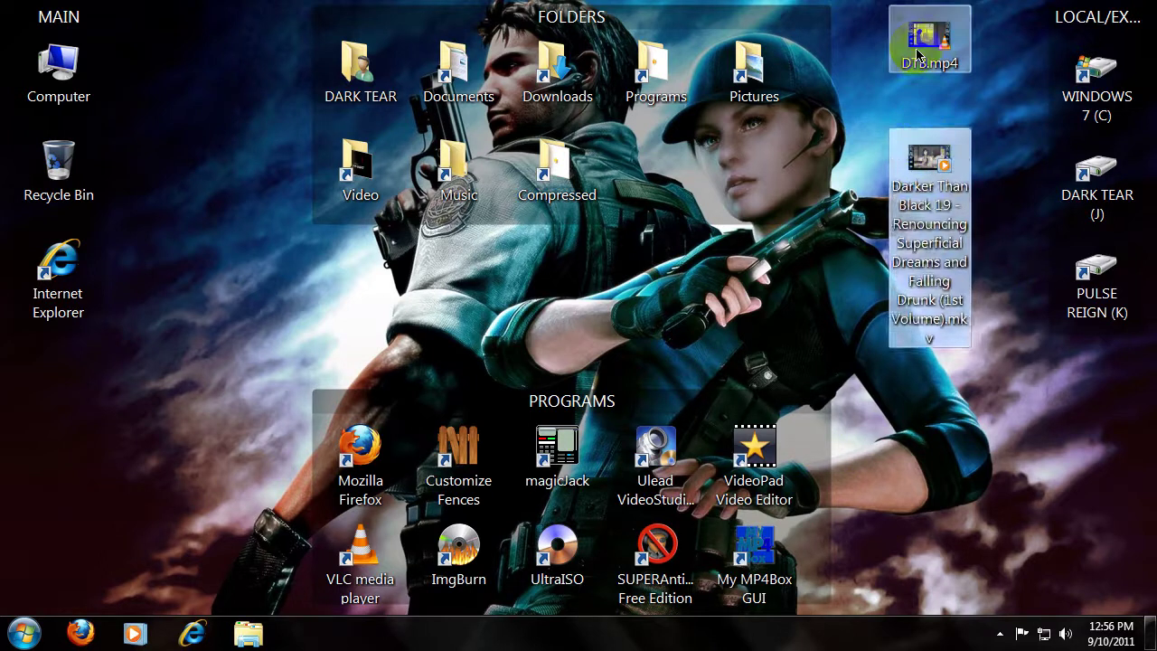
{"action": "left_click", "coordinate": [933, 151], "text": "ctrl"}
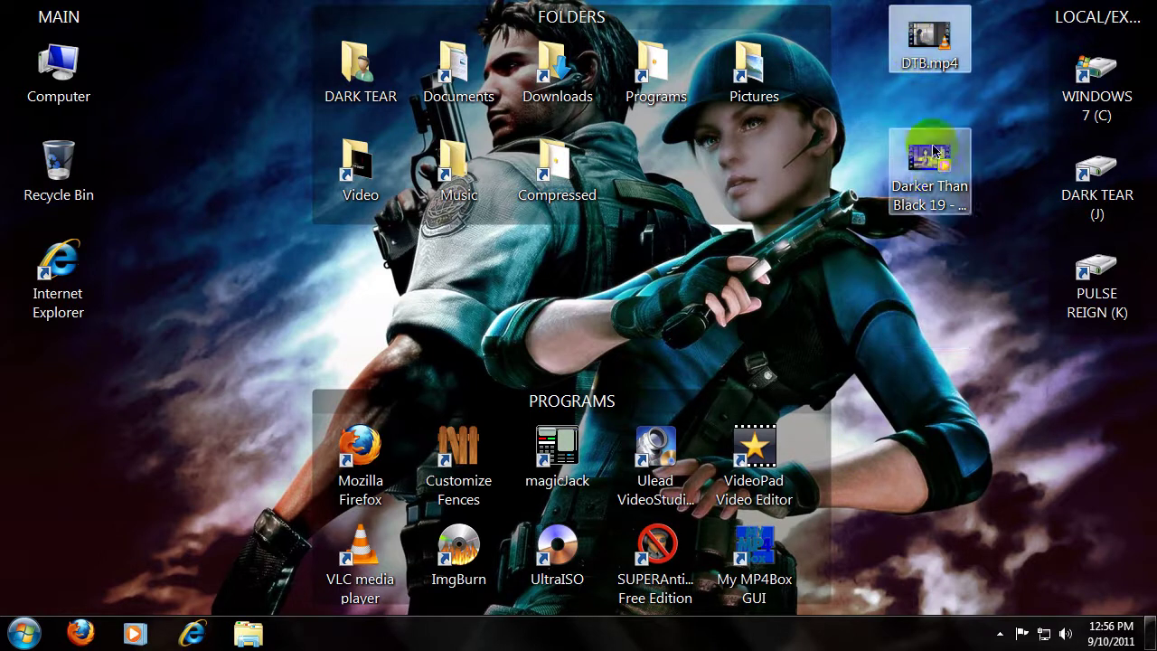
{"action": "left_click", "coordinate": [940, 206], "text": "ctrl"}
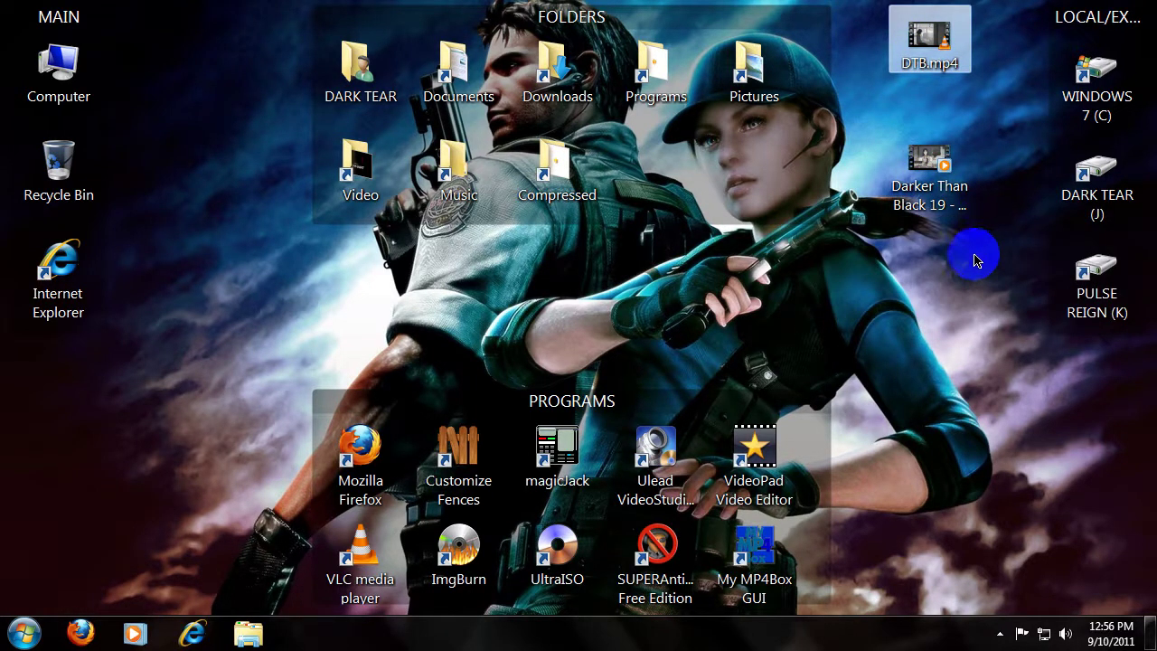
{"action": "left_click", "coordinate": [936, 194], "text": "ctrl"}
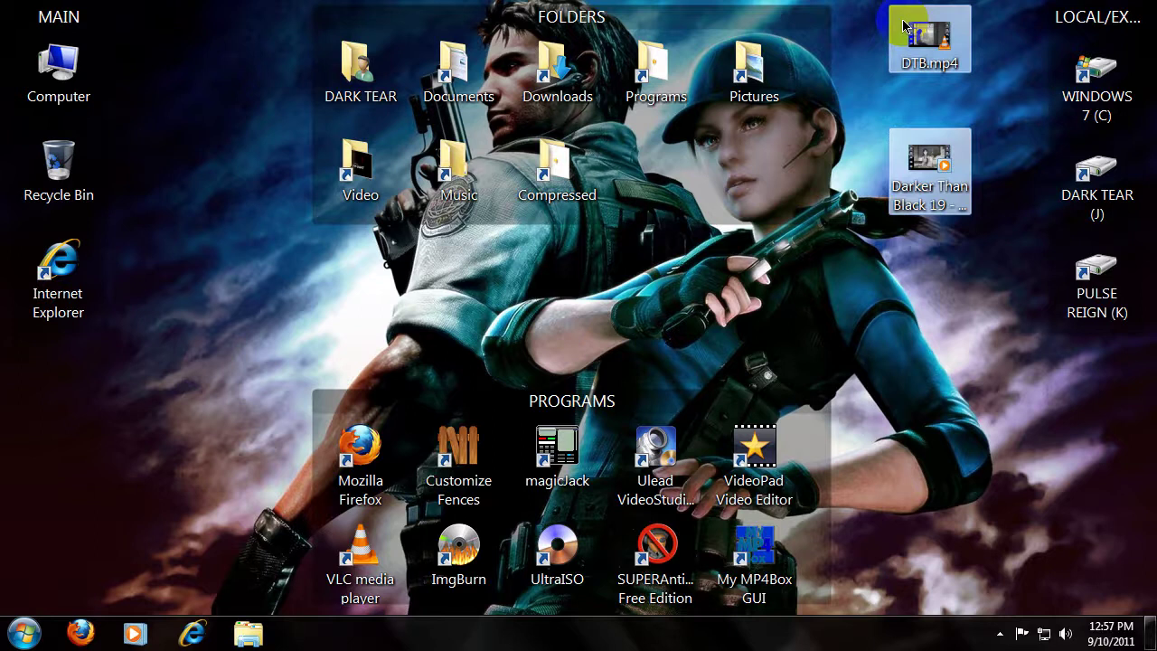
{"action": "key", "text": "shift+Delete"}
{"action": "key", "text": "Return"}
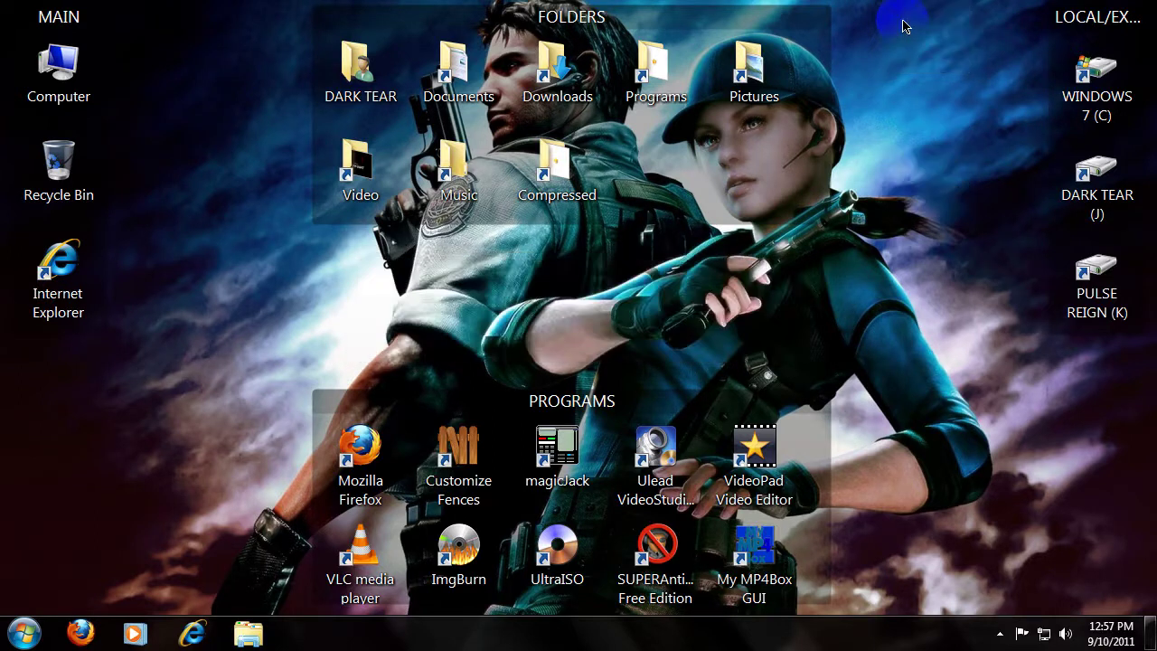
{"action": "left_click", "coordinate": [63, 72]}
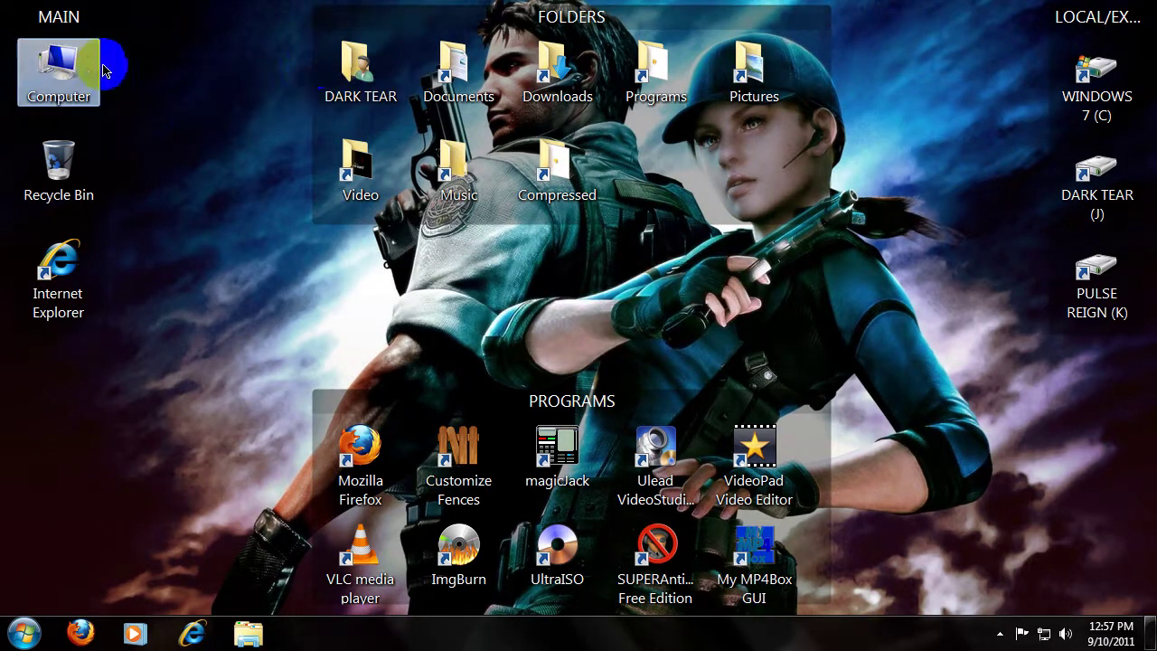
{"action": "left_click", "coordinate": [217, 123]}
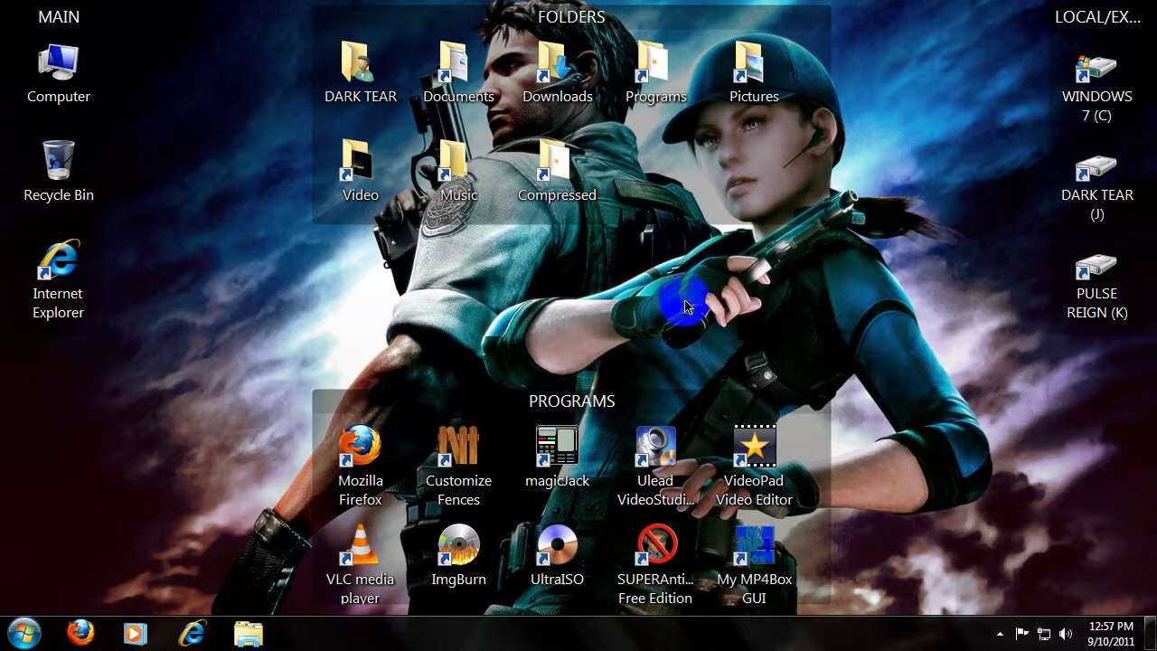